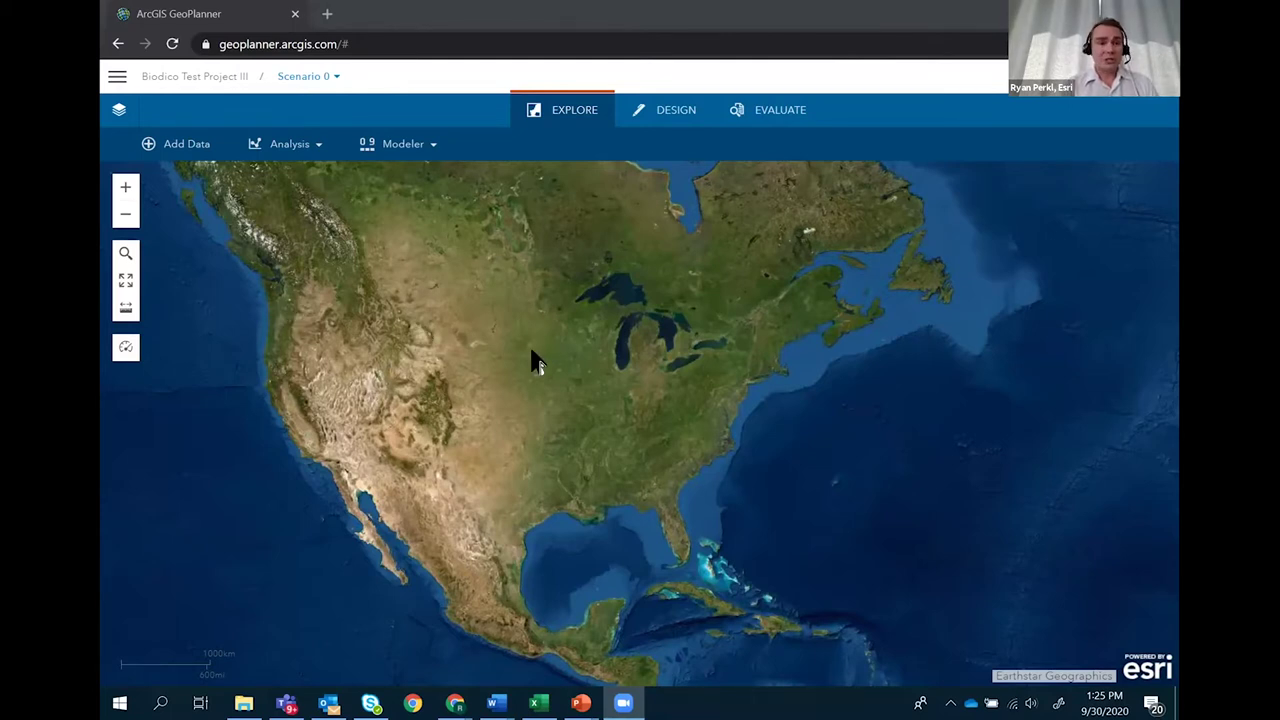
Show the project's Contents panel with the Storage, Station, Wind and NREL data layers, closing Search for Data without adding anything.
click(122, 110)
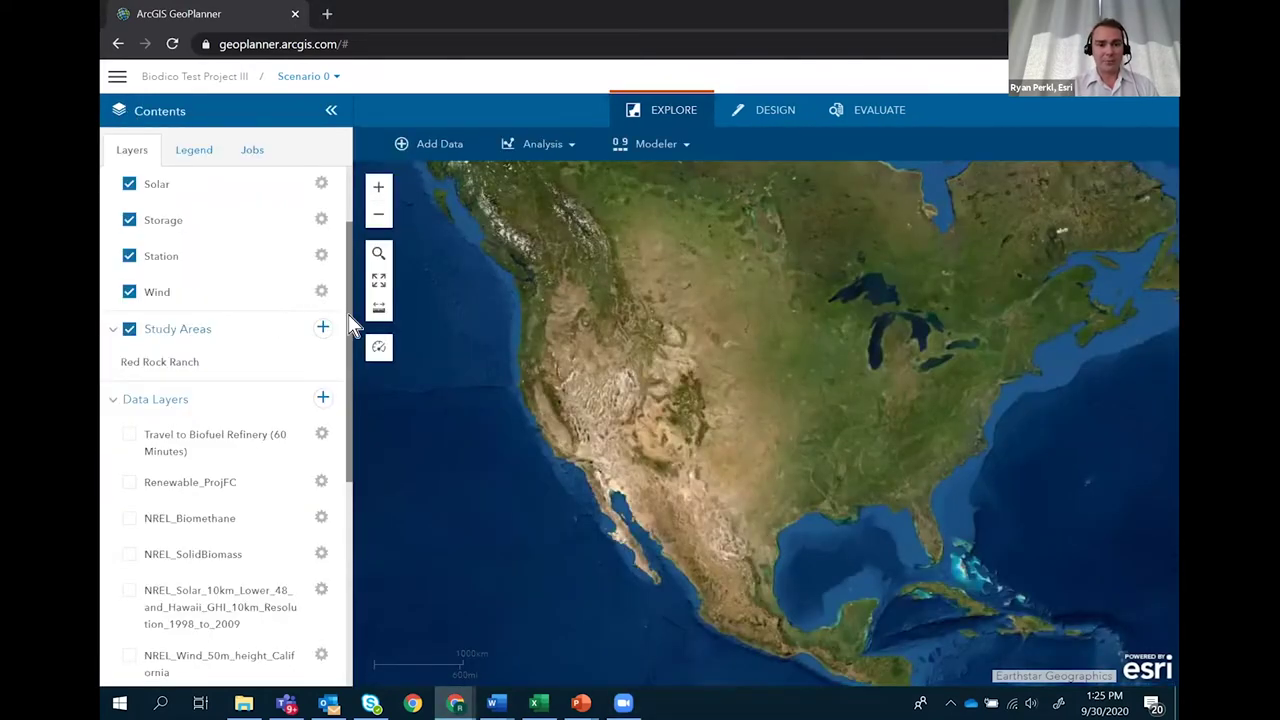
mouse_move(352, 325)
mouse_down()
mouse_move(357, 429)
mouse_move(366, 340)
mouse_up()
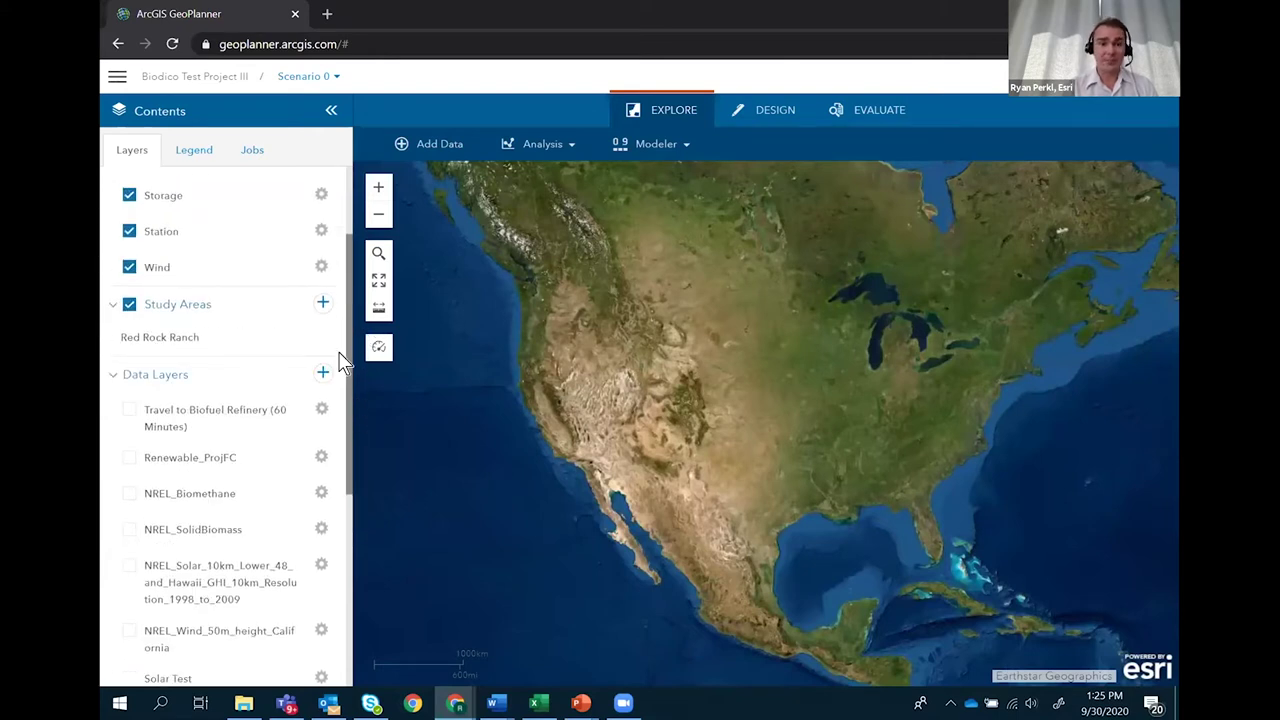
click(322, 372)
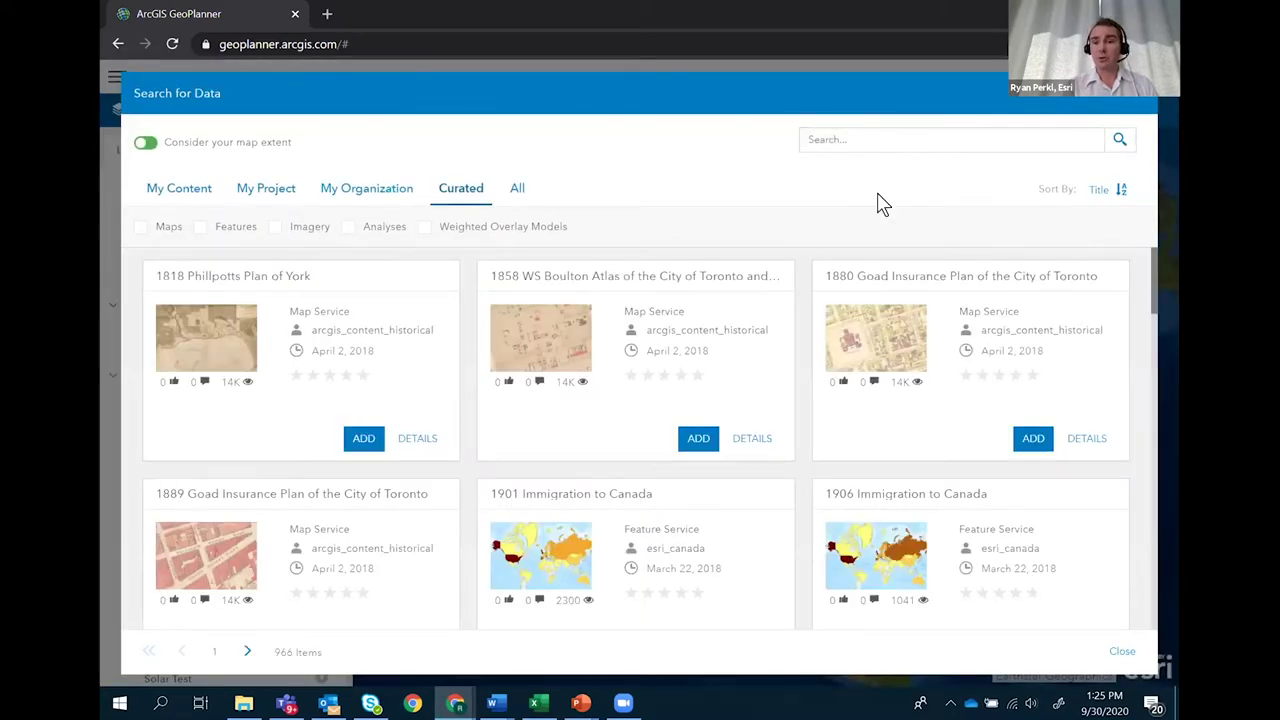
click(1139, 101)
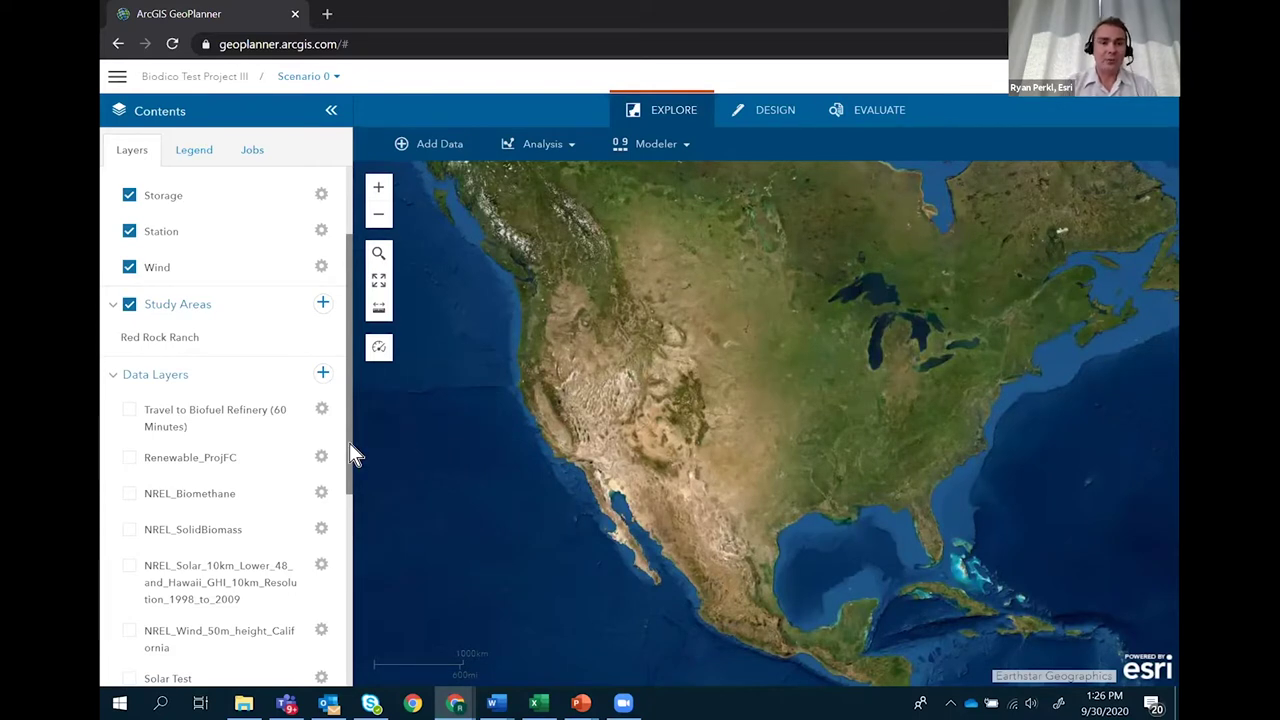
Zoom the map to the CA bookmark.
click(378, 281)
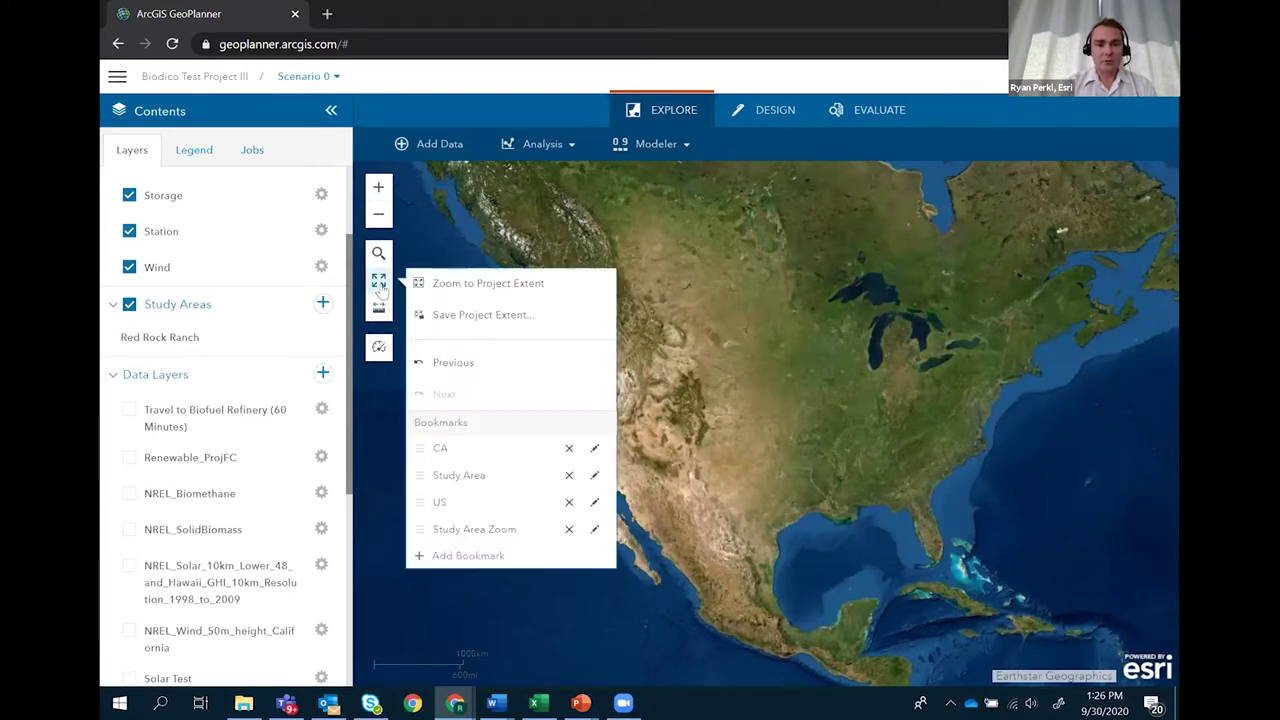
click(446, 450)
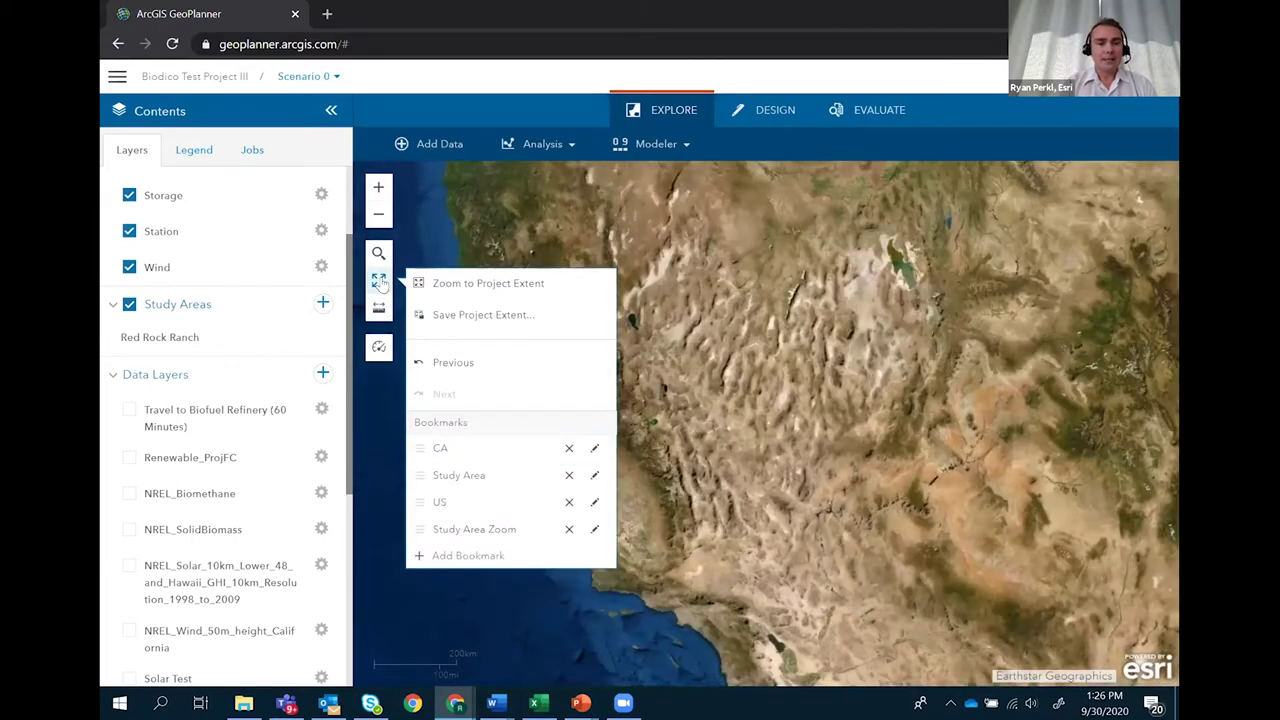
click(335, 335)
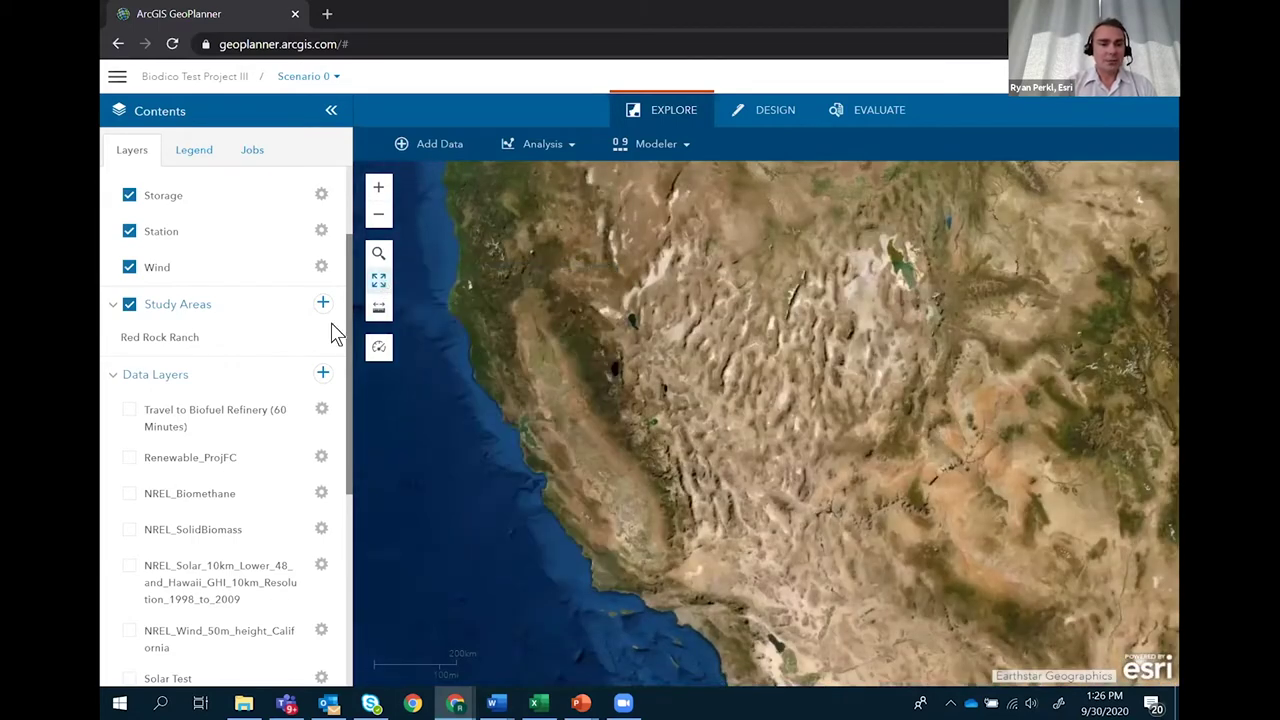
Preview the NREL Biomethane, SolidBiomass, solar 10km GHI and Wind 50m layers in turn, leaving each off.
click(130, 495)
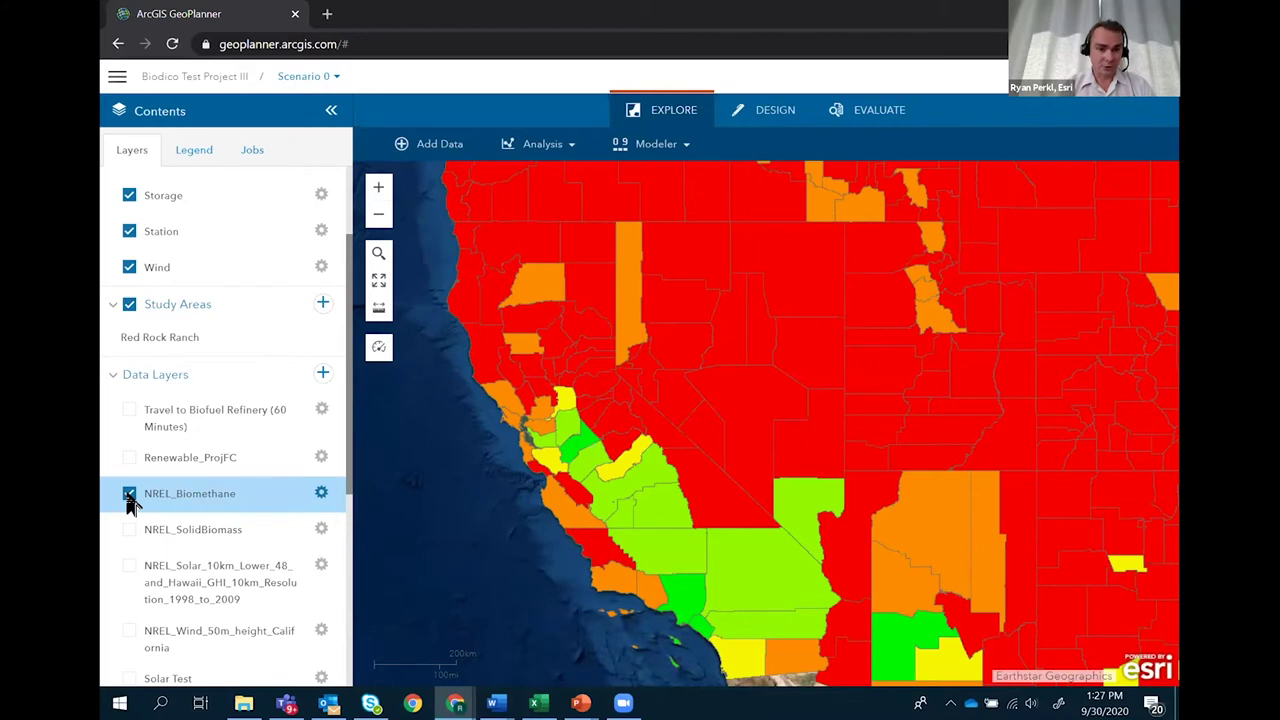
click(129, 496)
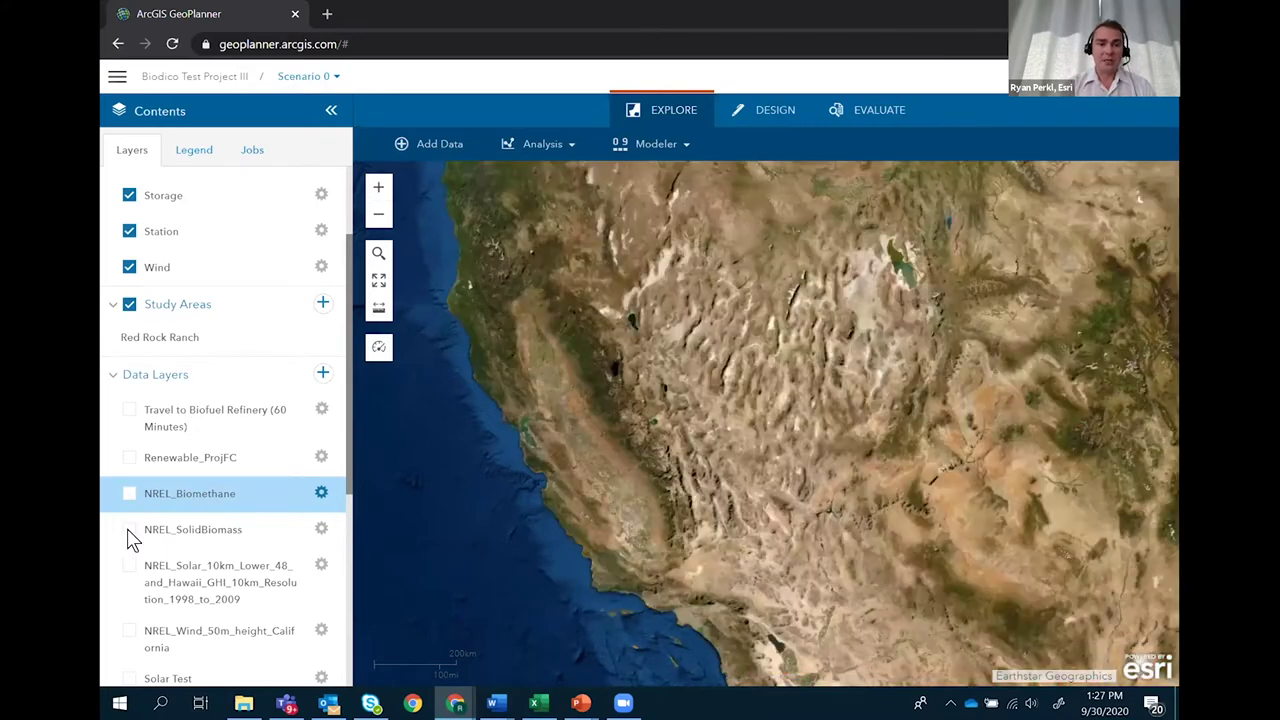
click(129, 531)
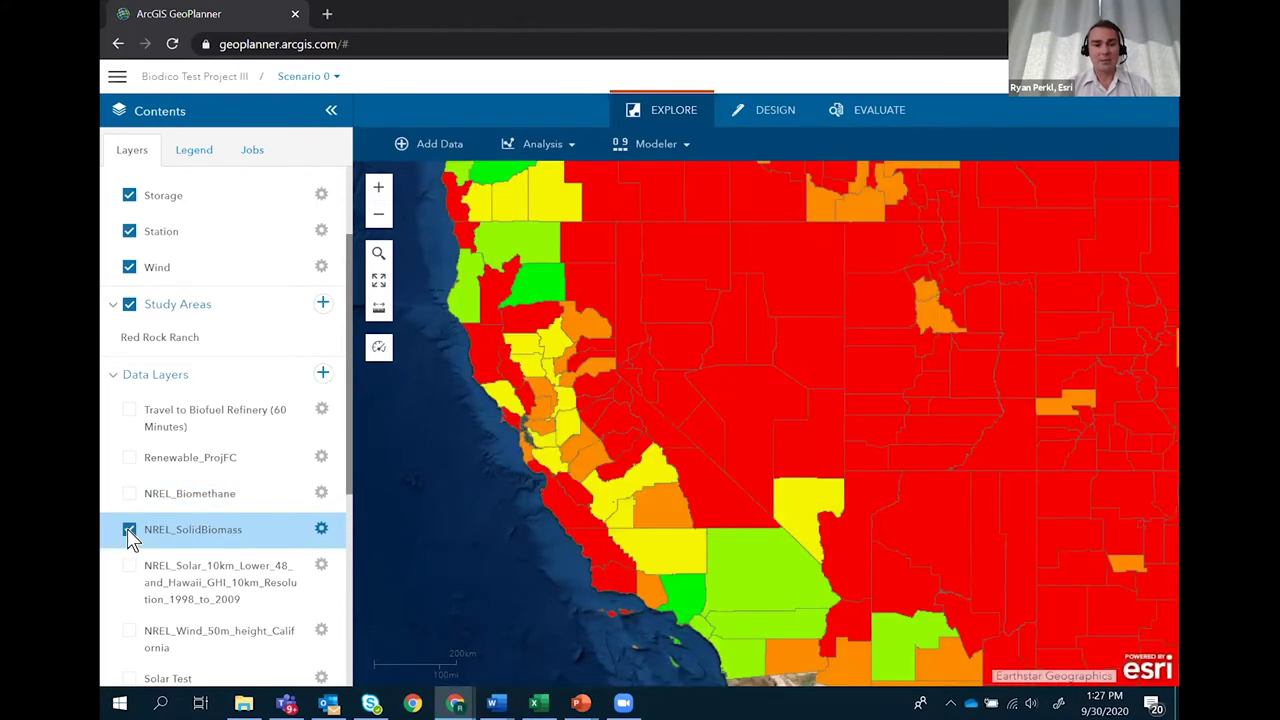
click(129, 531)
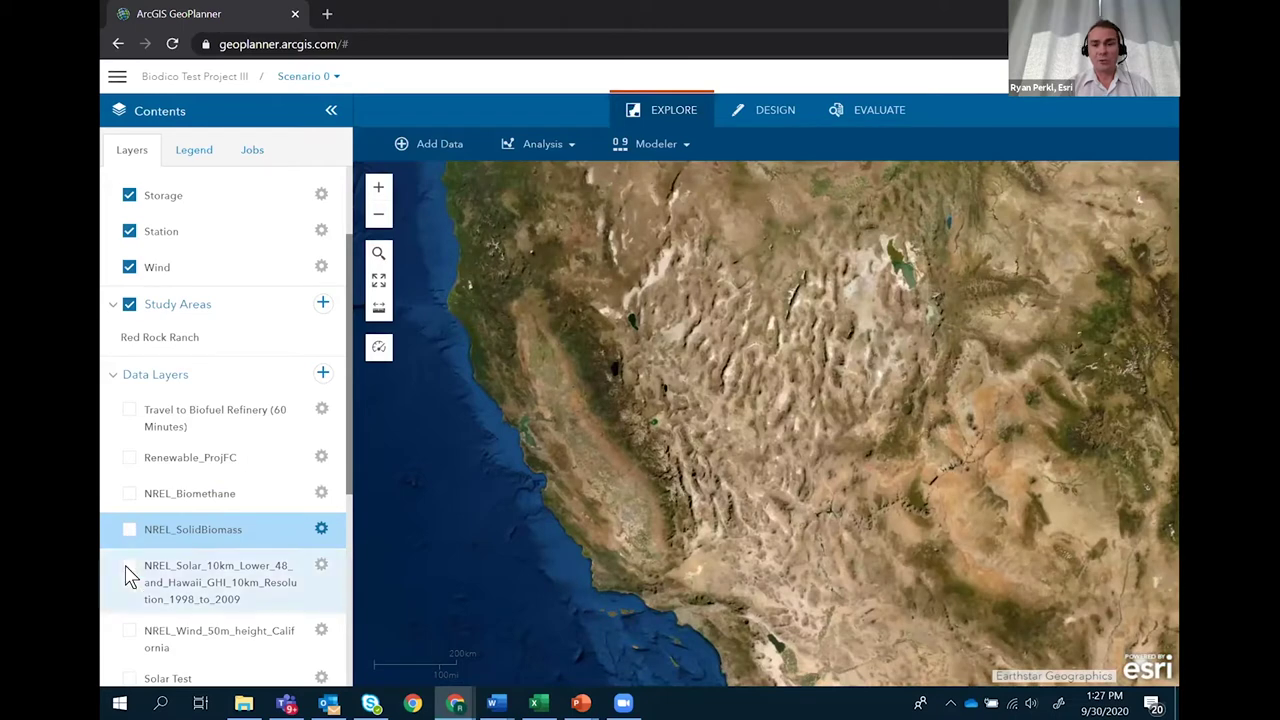
click(129, 567)
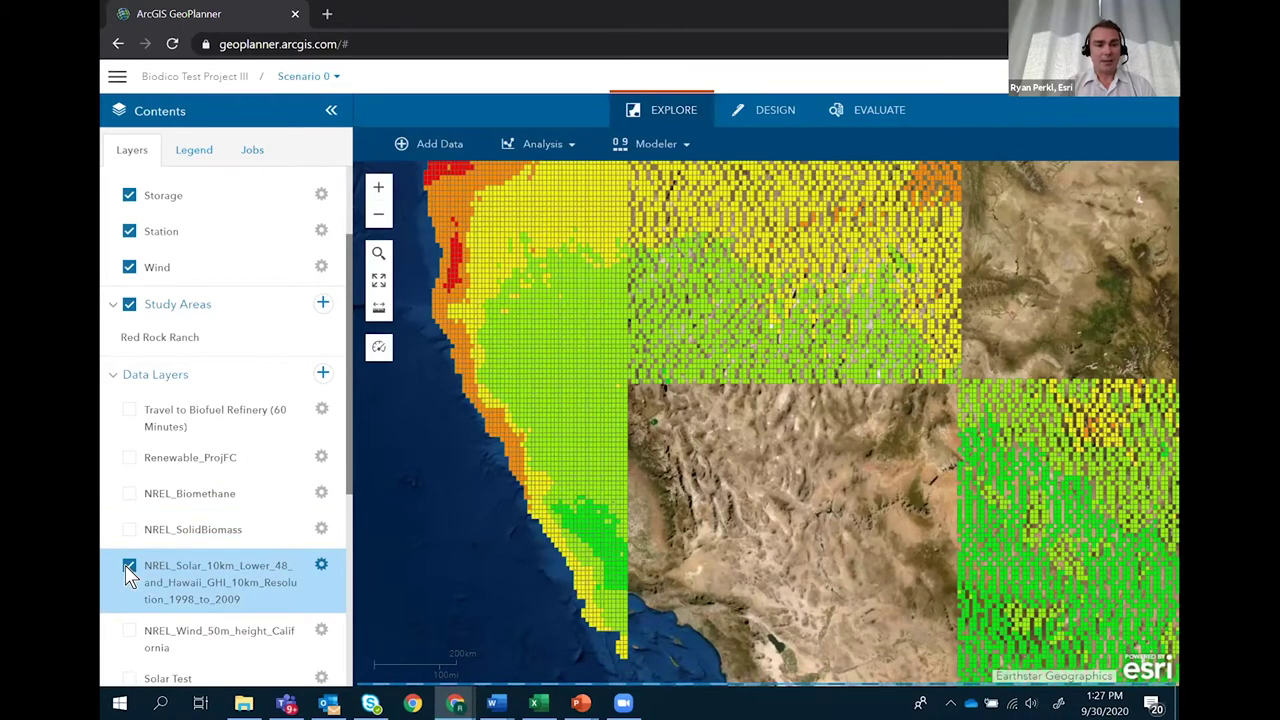
click(129, 567)
click(129, 631)
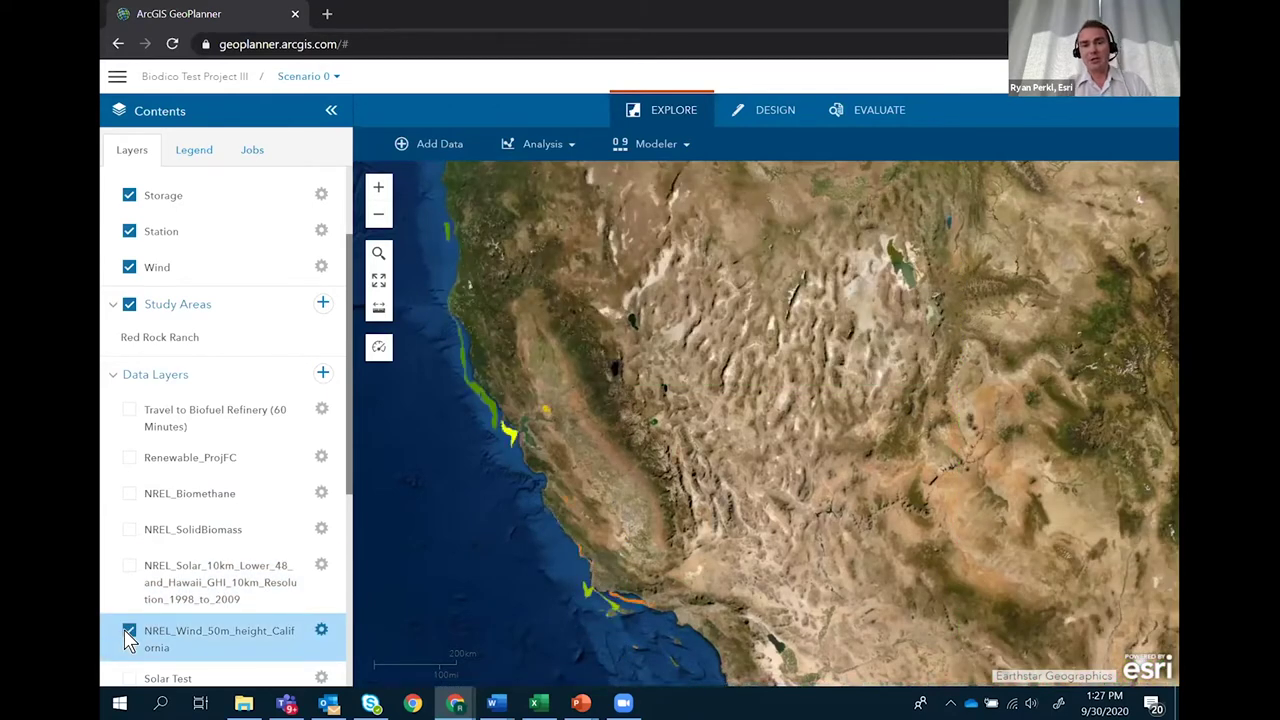
click(129, 631)
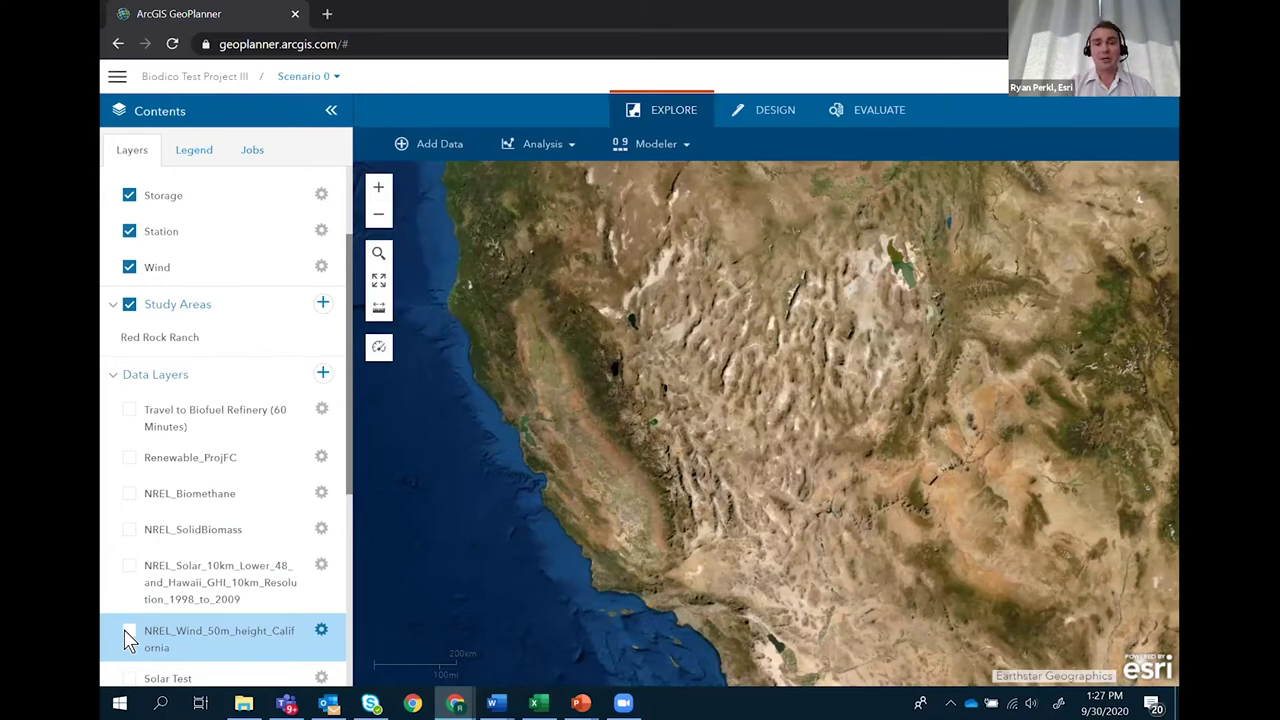
click(650, 145)
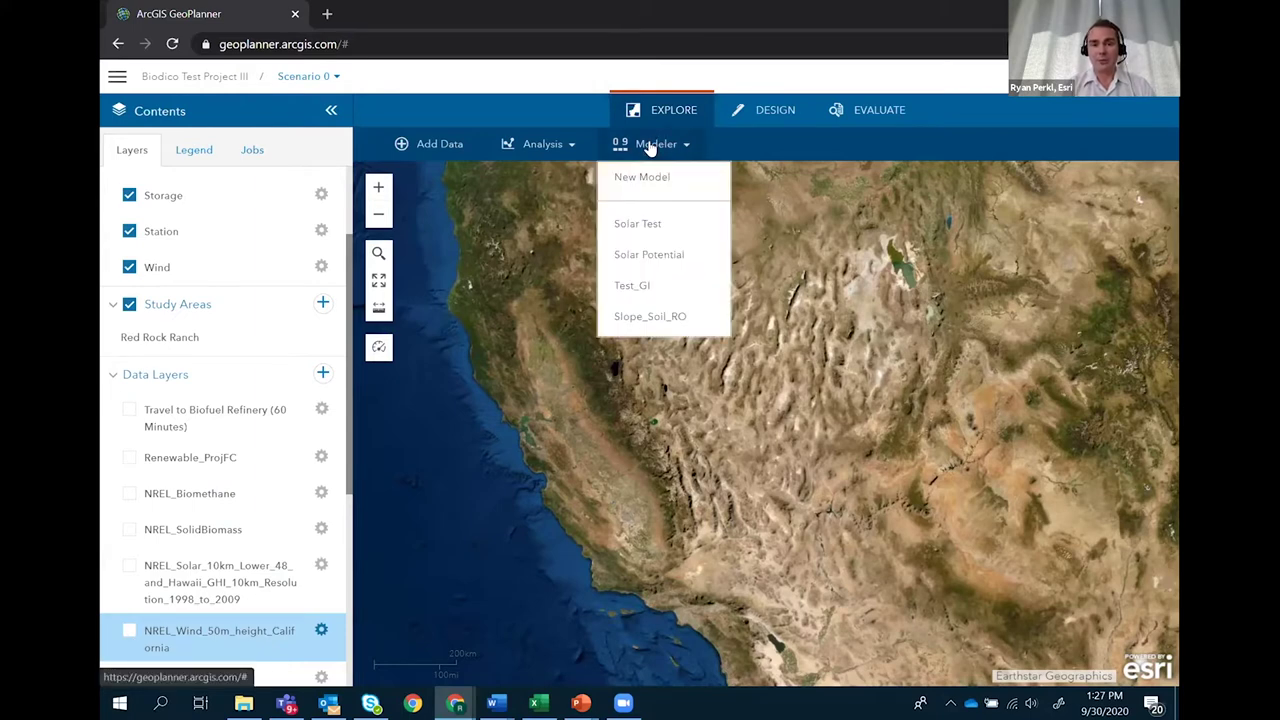
Open the Solar Potential model and review its Aspect, Land Cover and Slope weightings.
click(654, 257)
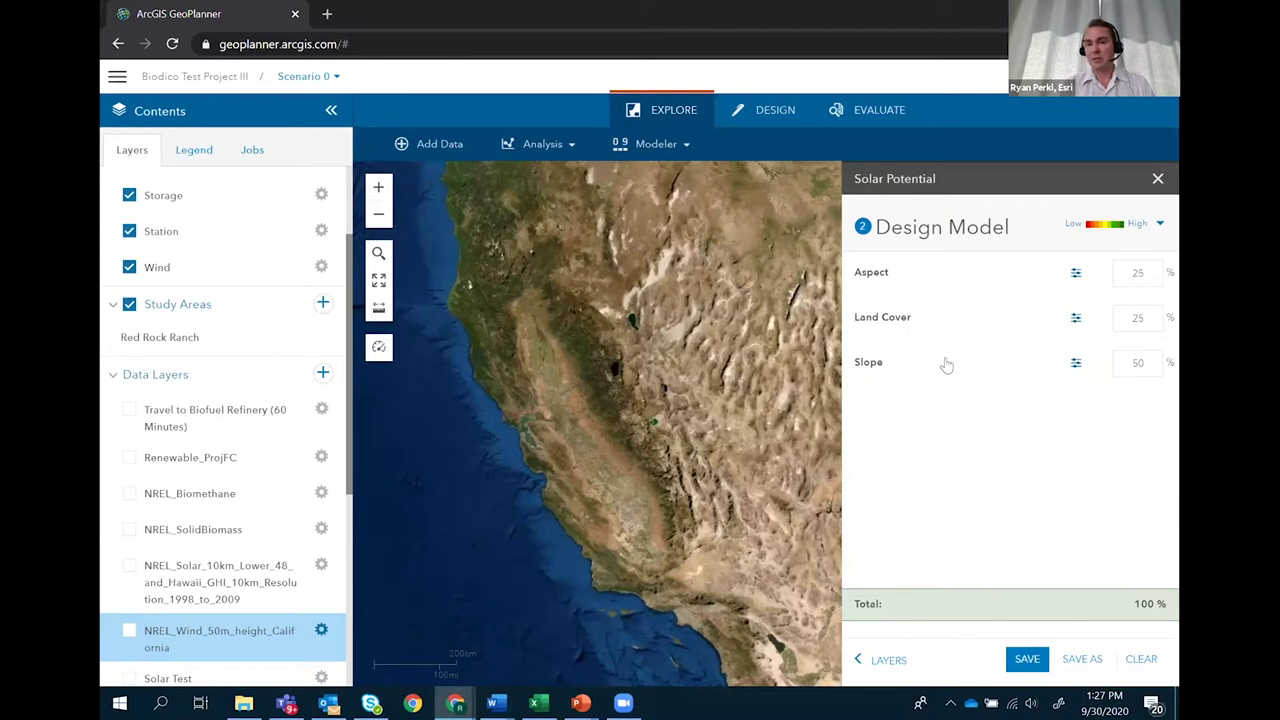
click(1075, 276)
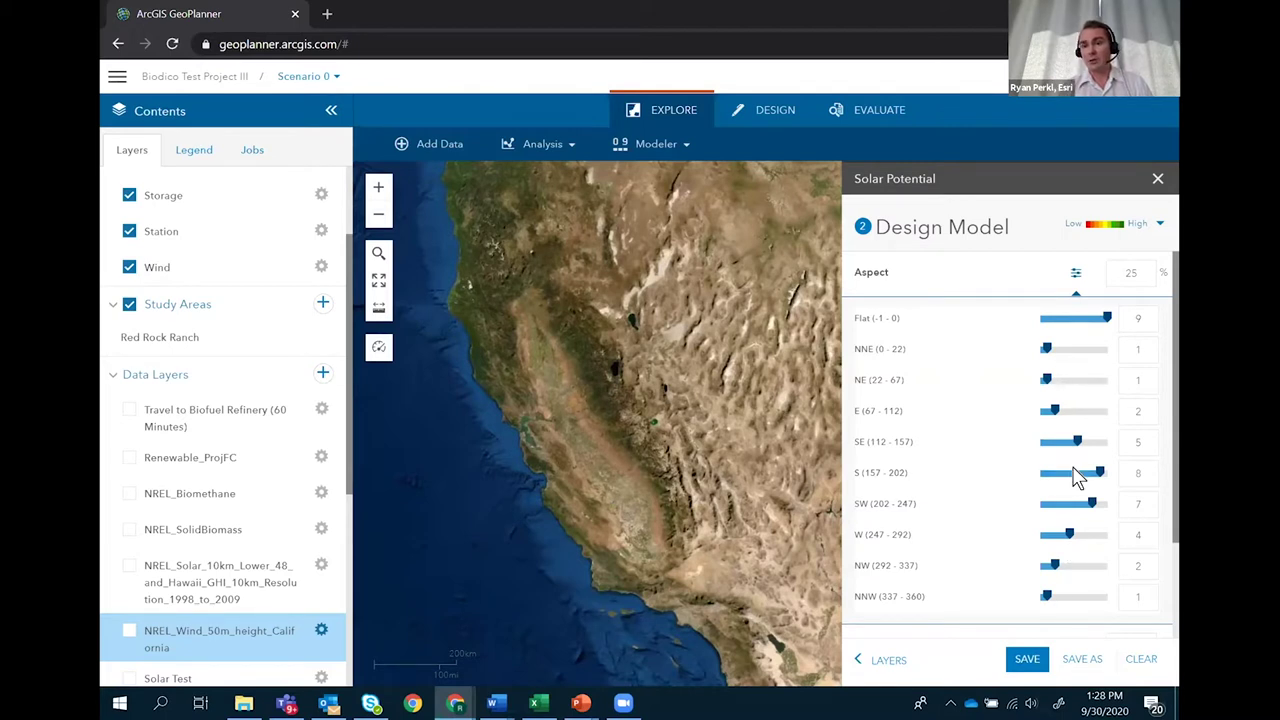
click(1072, 285)
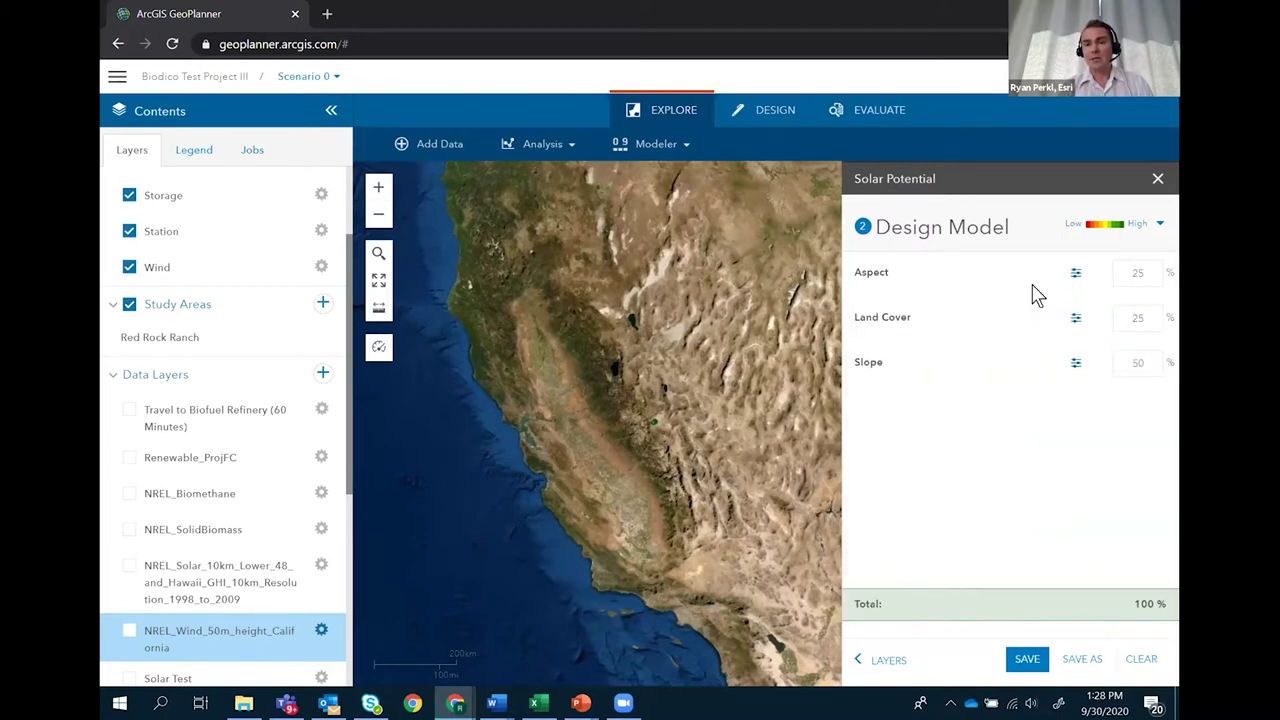
click(1076, 318)
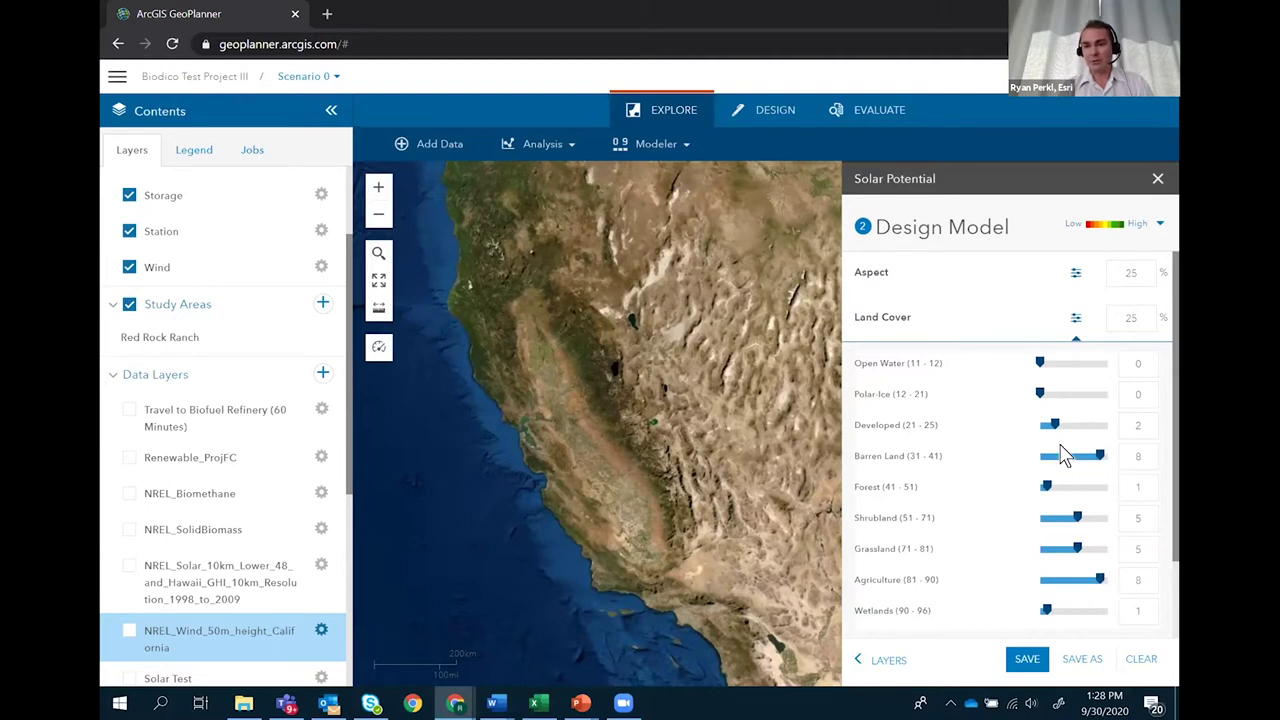
click(1076, 320)
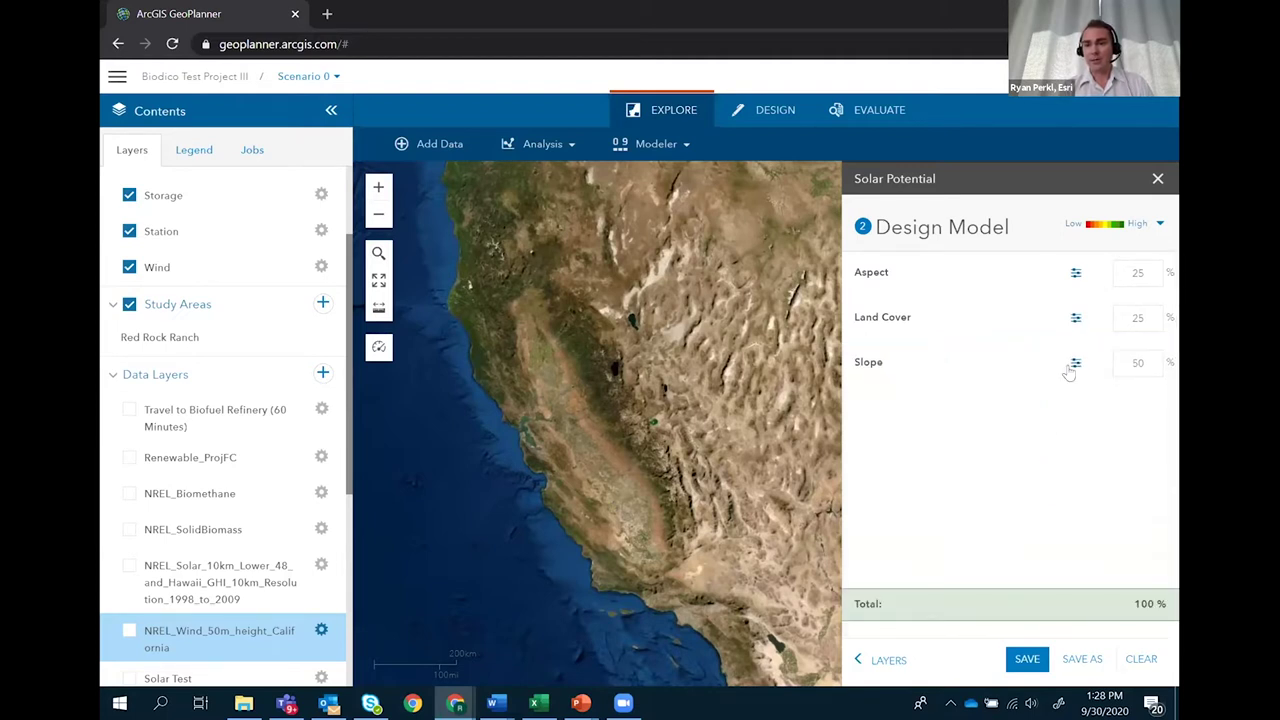
click(1075, 364)
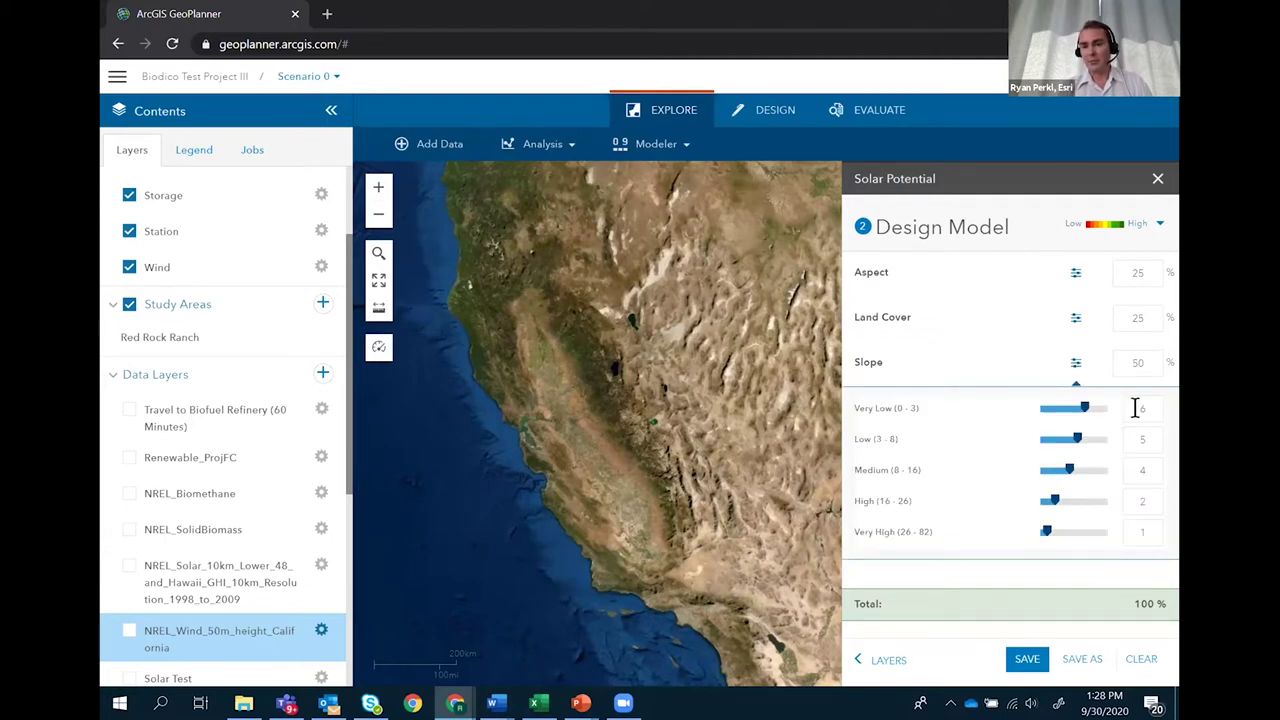
click(1076, 366)
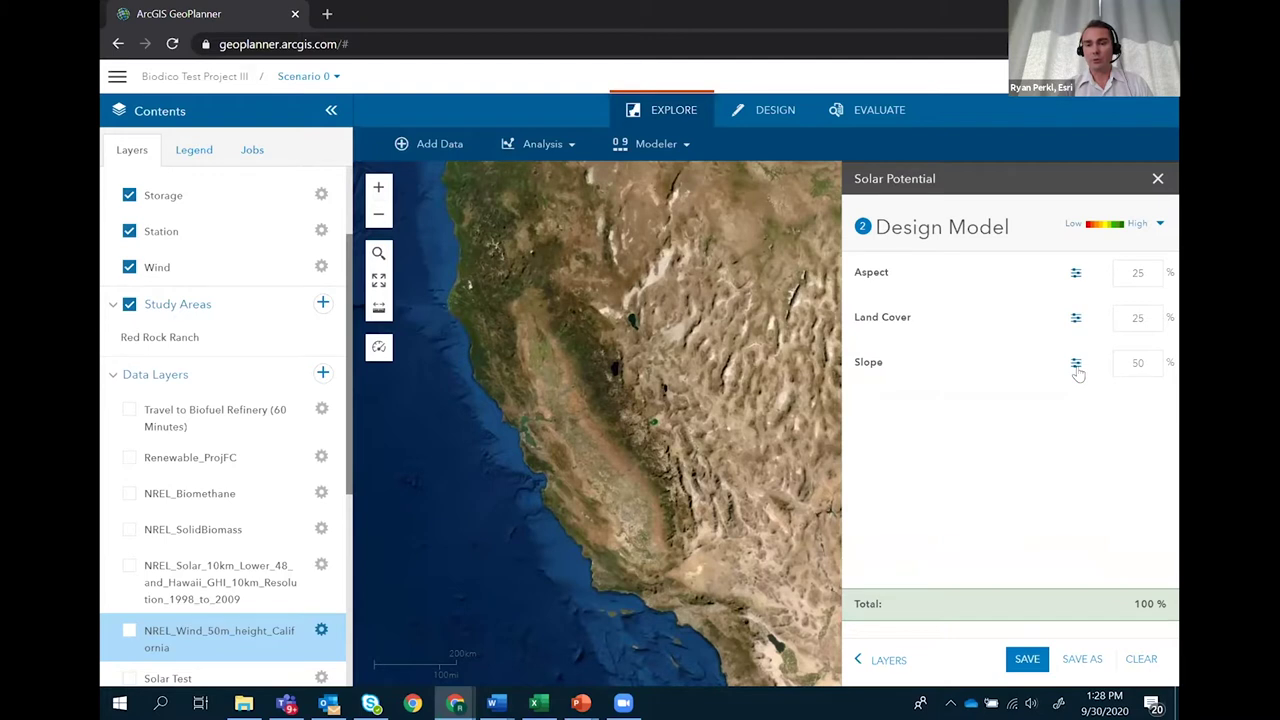
Save the Solar Potential model and display its layer on the map.
click(1025, 660)
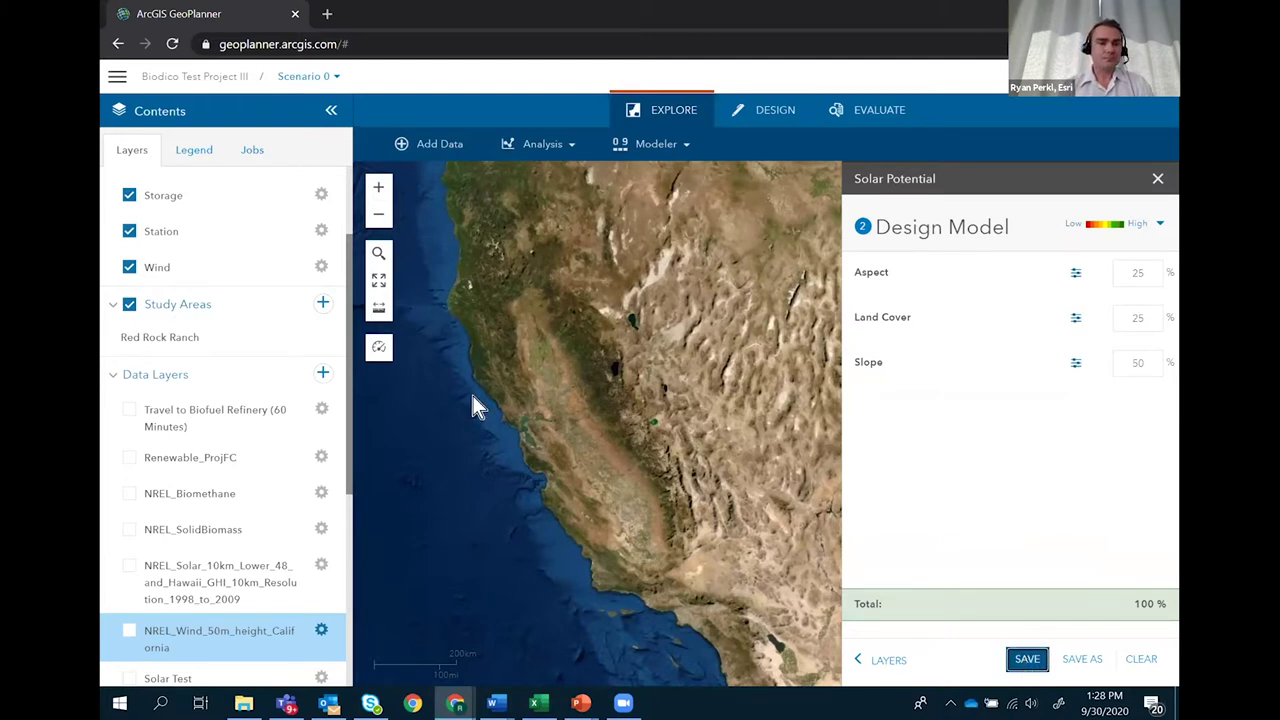
drag(347, 392, 348, 576)
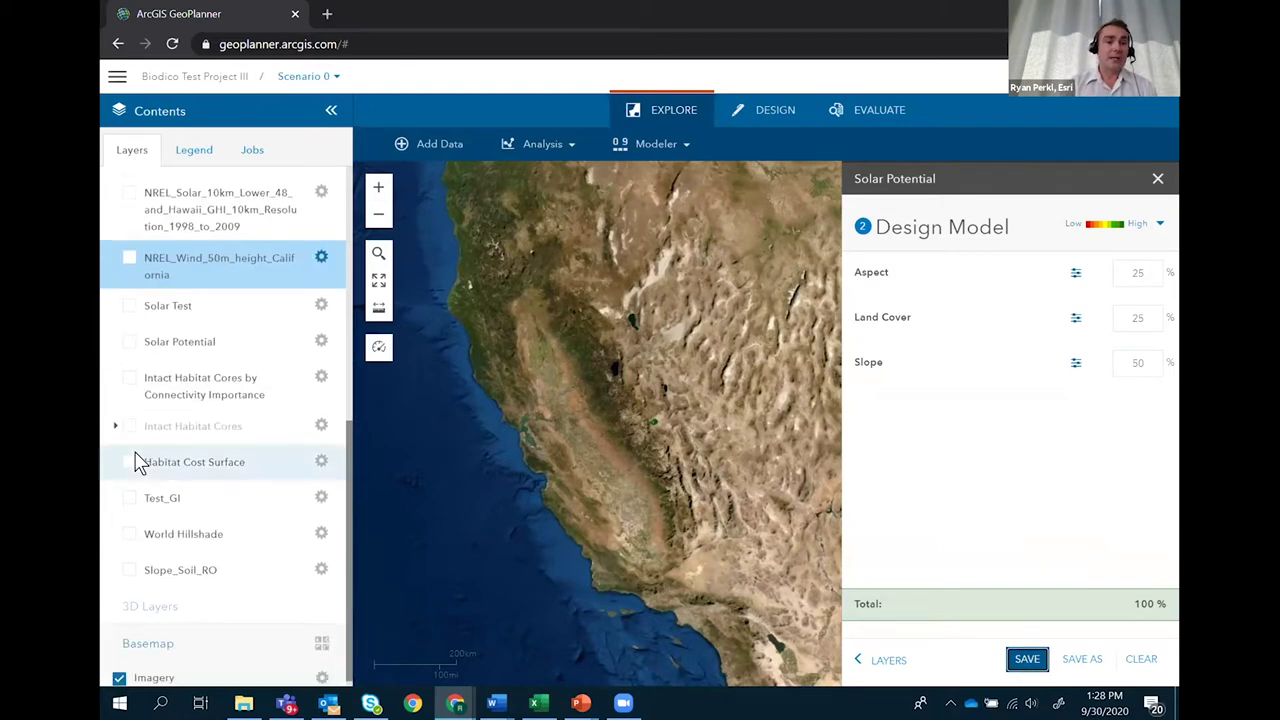
click(130, 341)
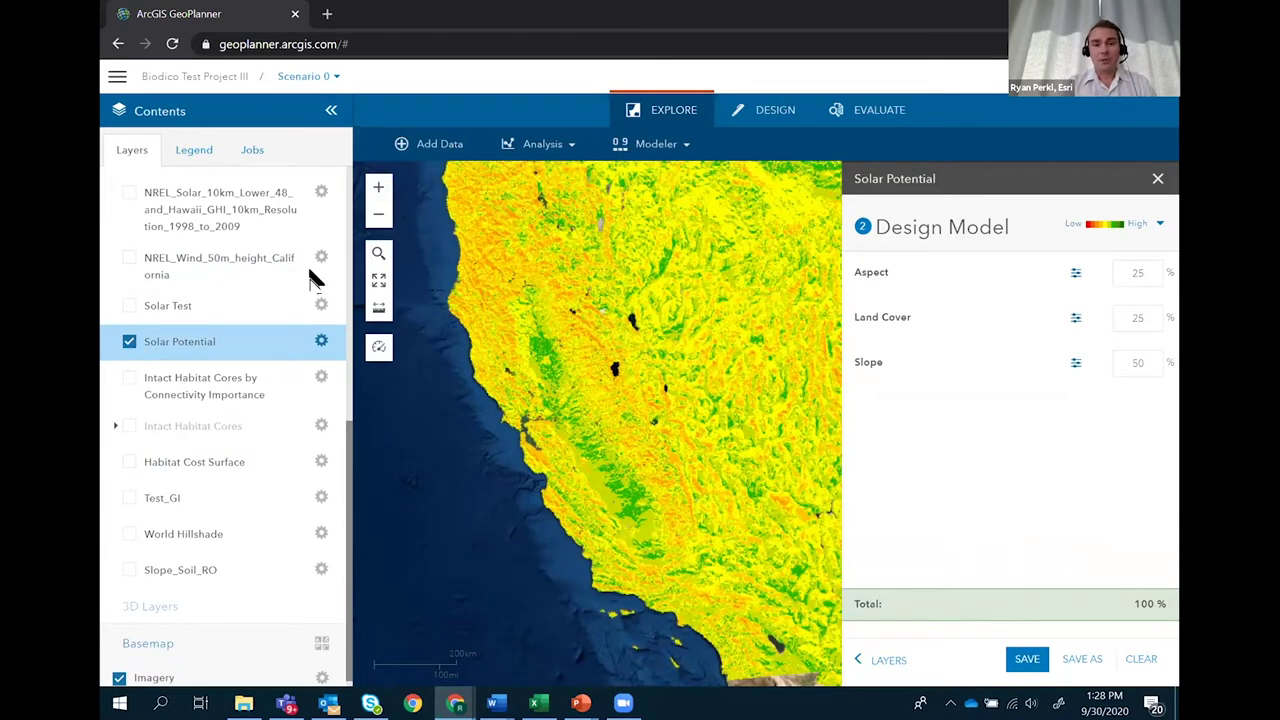
Change the model weights to Aspect 50 and Slope 25.
click(378, 188)
scroll(625, 445, up, 1)
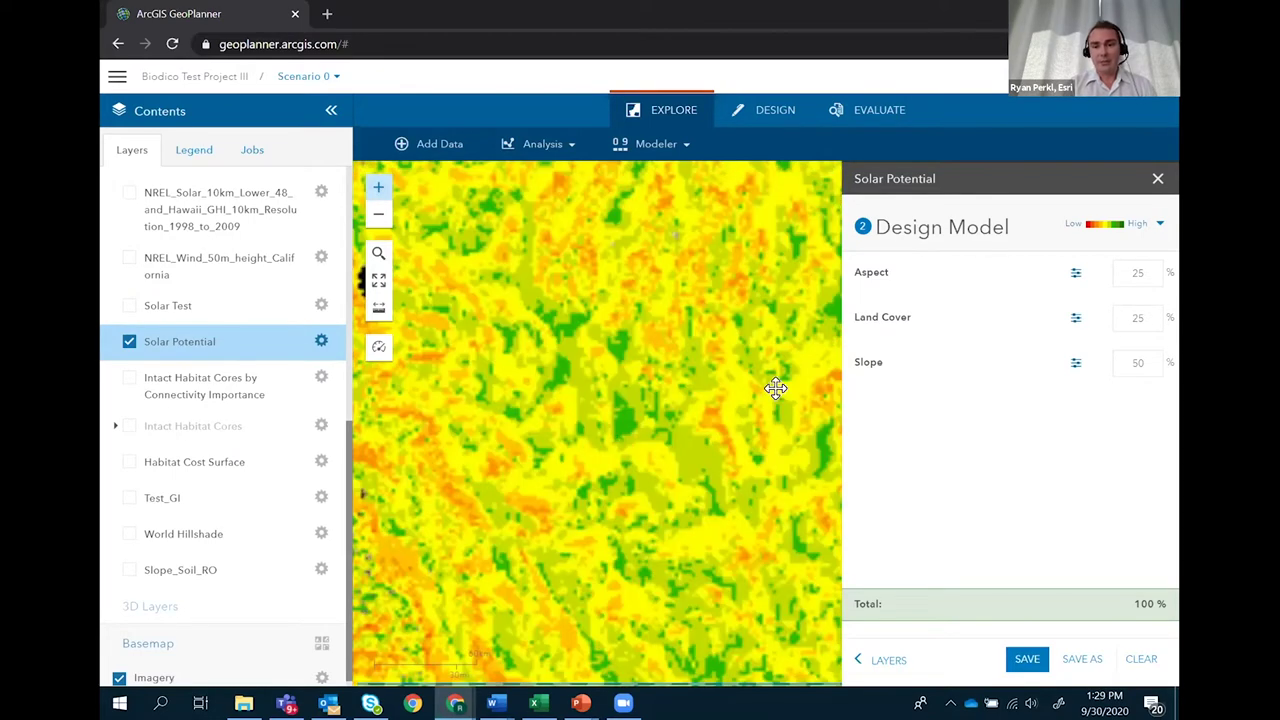
scroll(776, 389, down, 1)
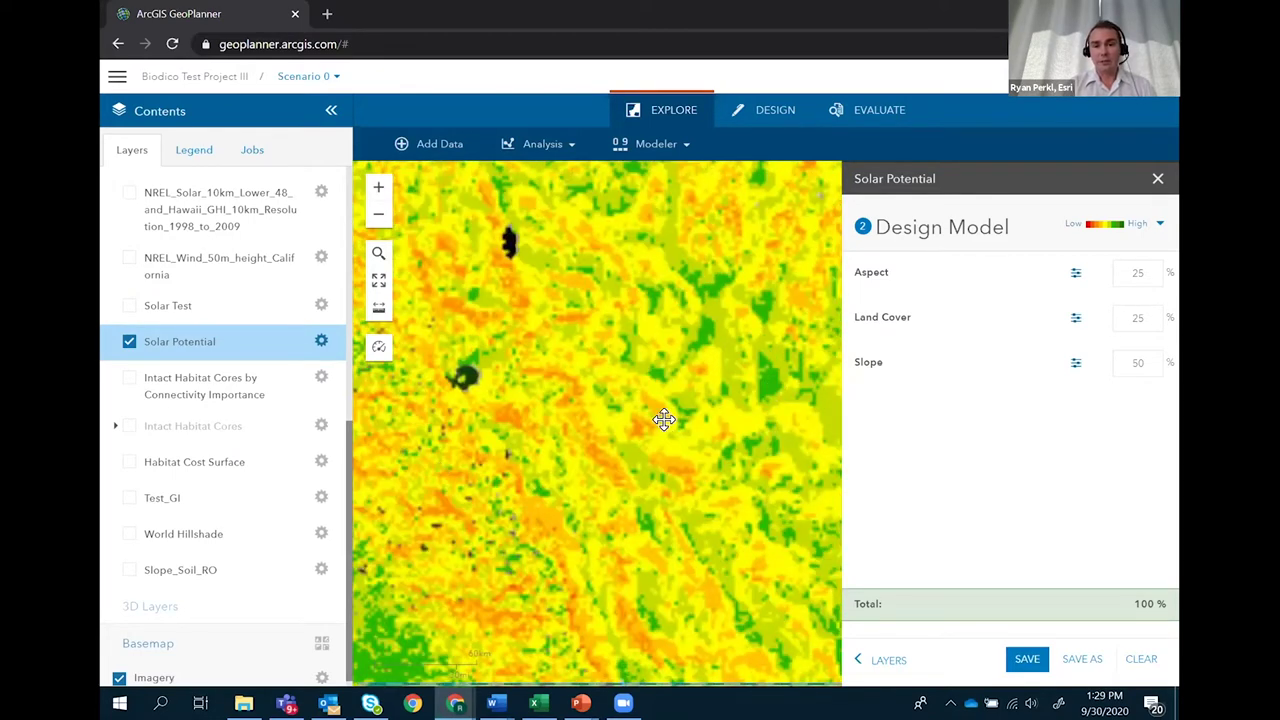
drag(664, 420, 664, 420)
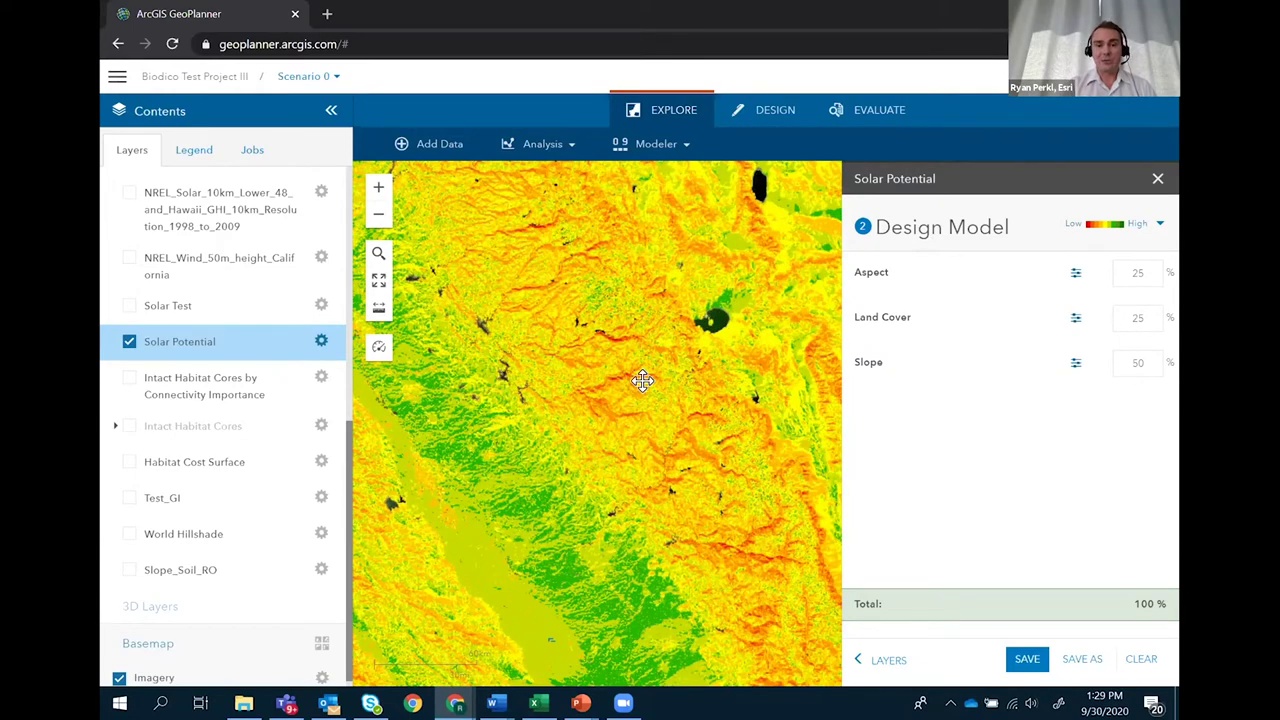
scroll(642, 380, down, 1)
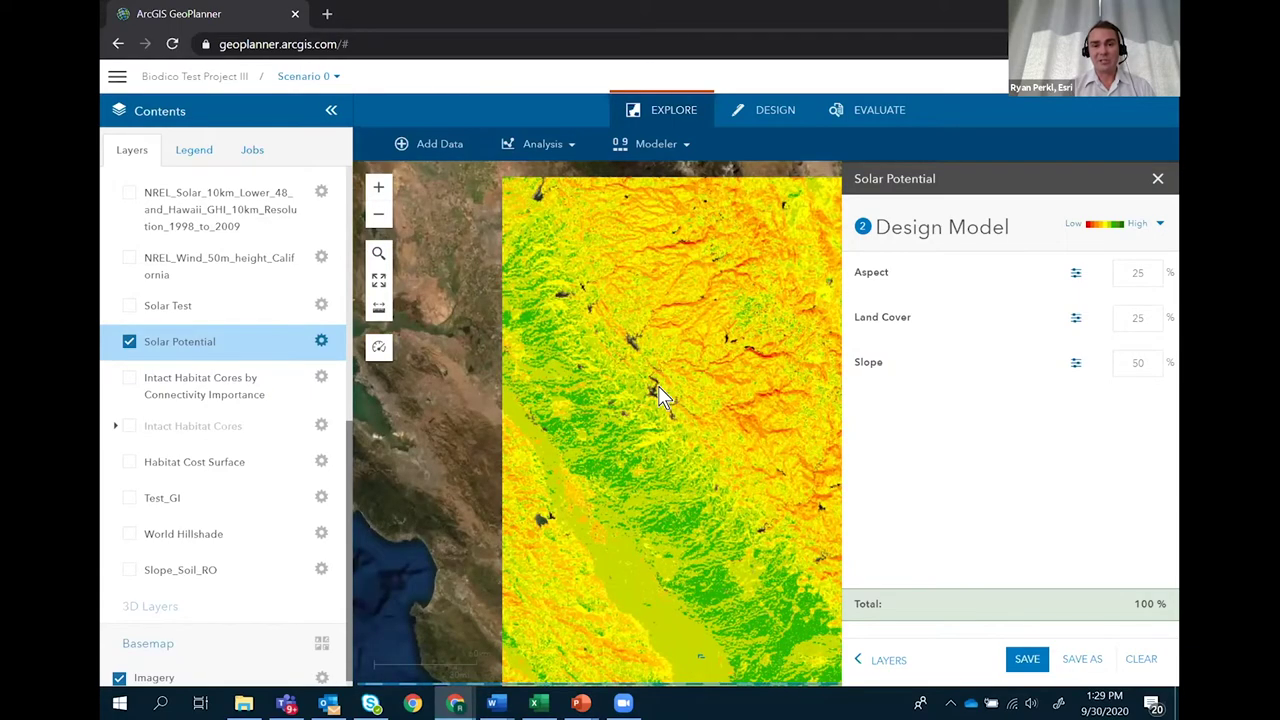
click(378, 189)
click(378, 189)
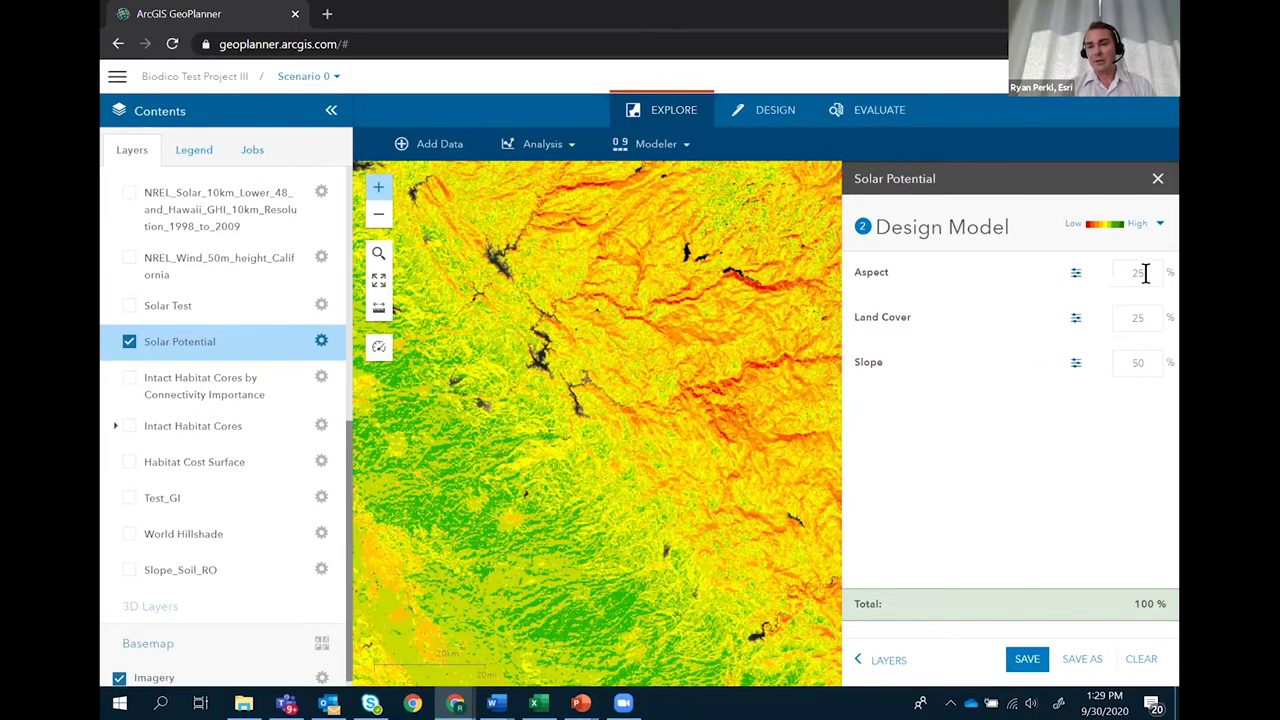
drag(1146, 272, 1113, 273)
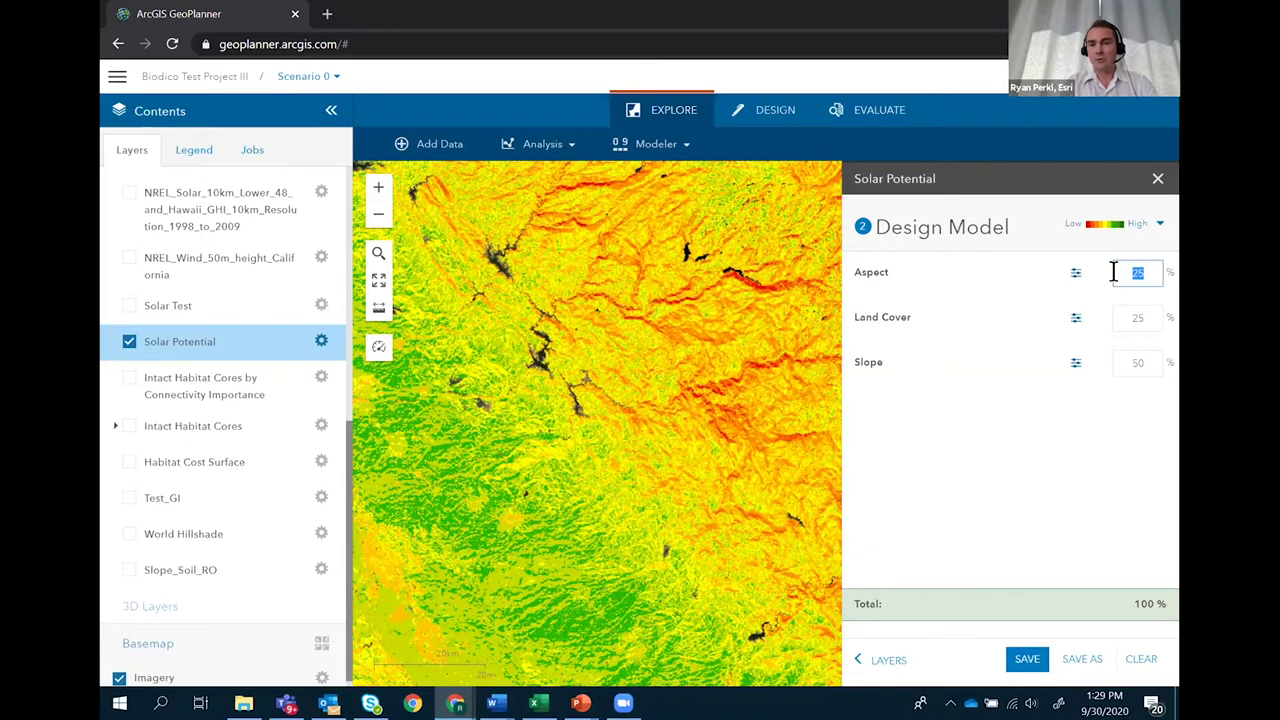
text(50)
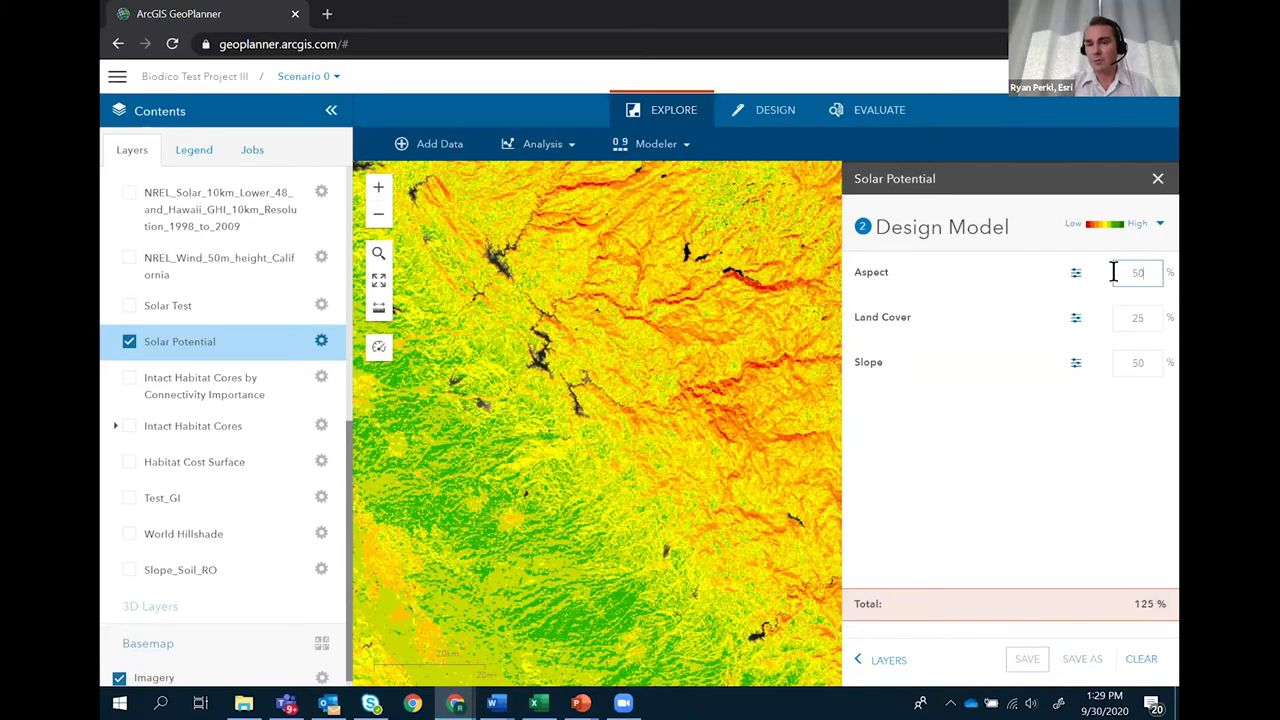
double_click(1119, 362)
text(25)
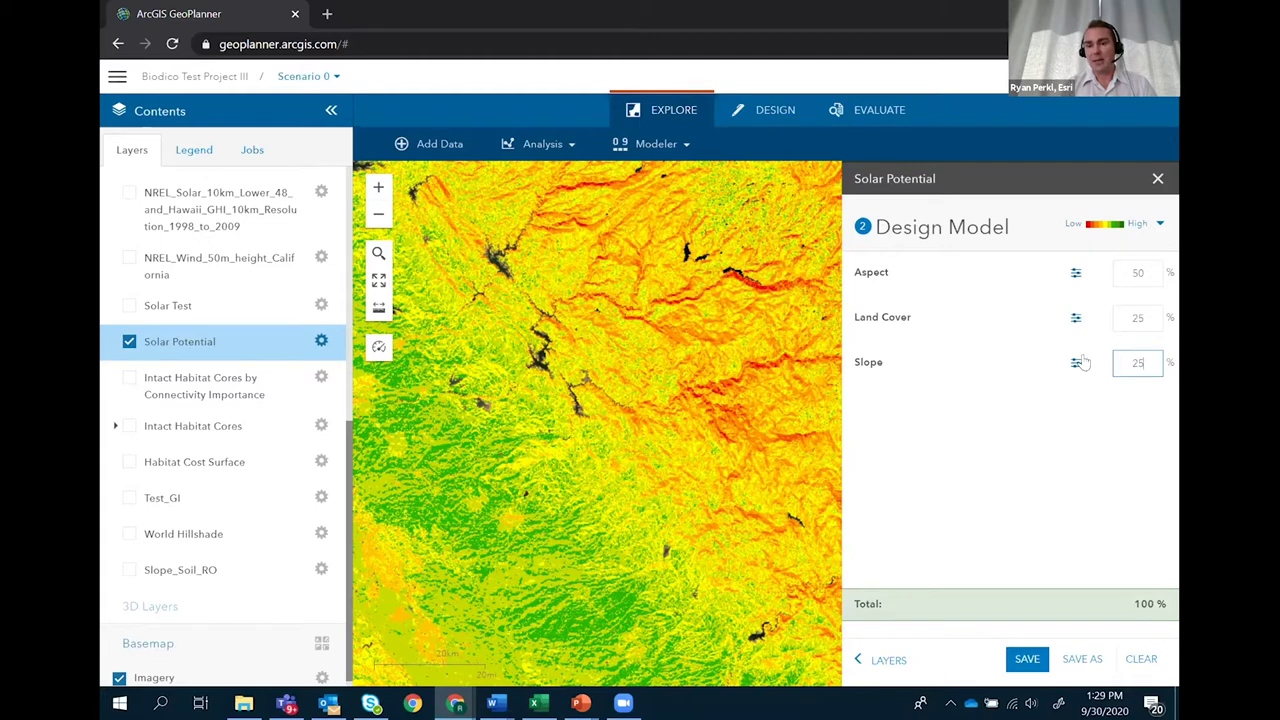
Save the reweighted Solar Potential model and close the Design Model panel.
click(1025, 662)
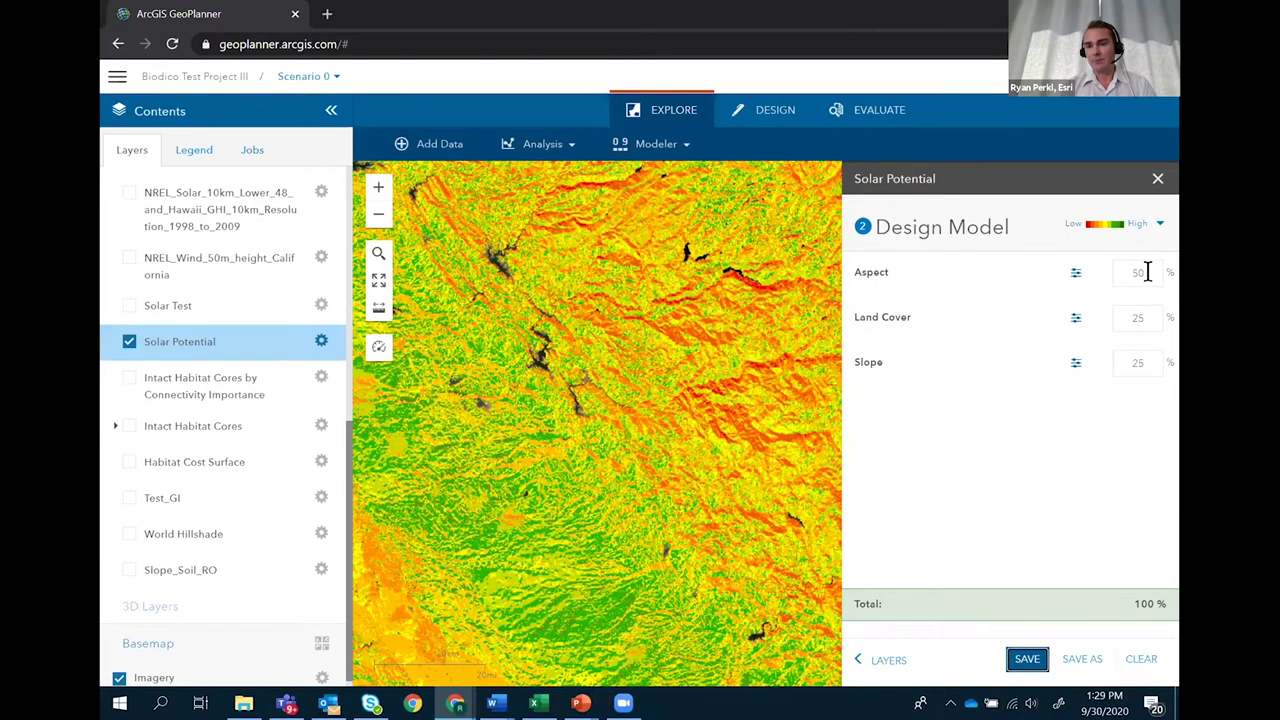
click(740, 363)
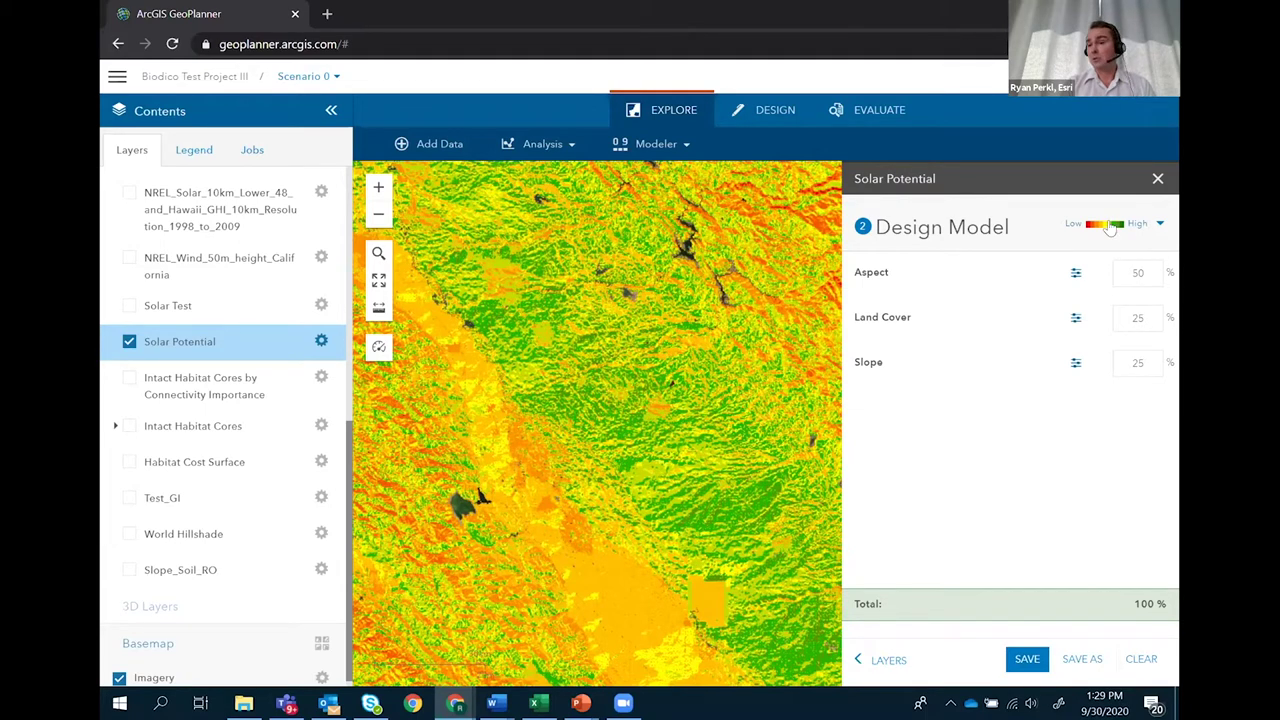
click(1157, 178)
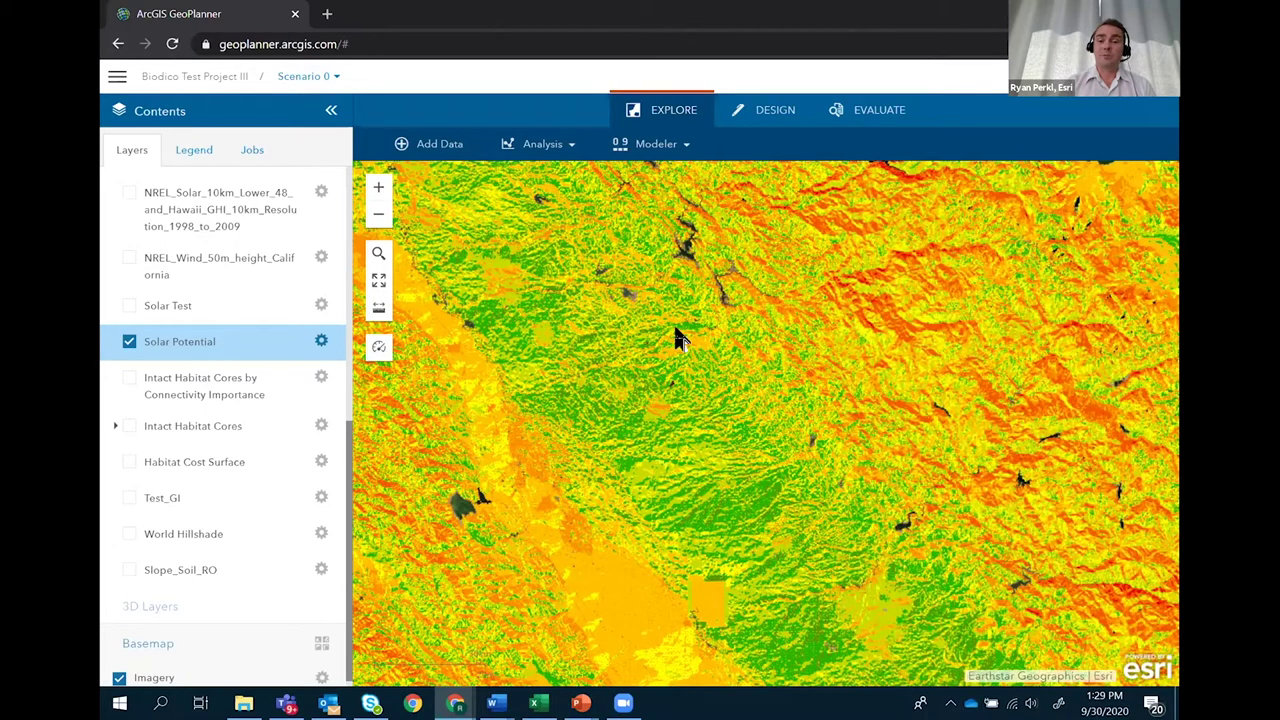
Hide the Solar Potential layer.
scroll(806, 406, down, 1)
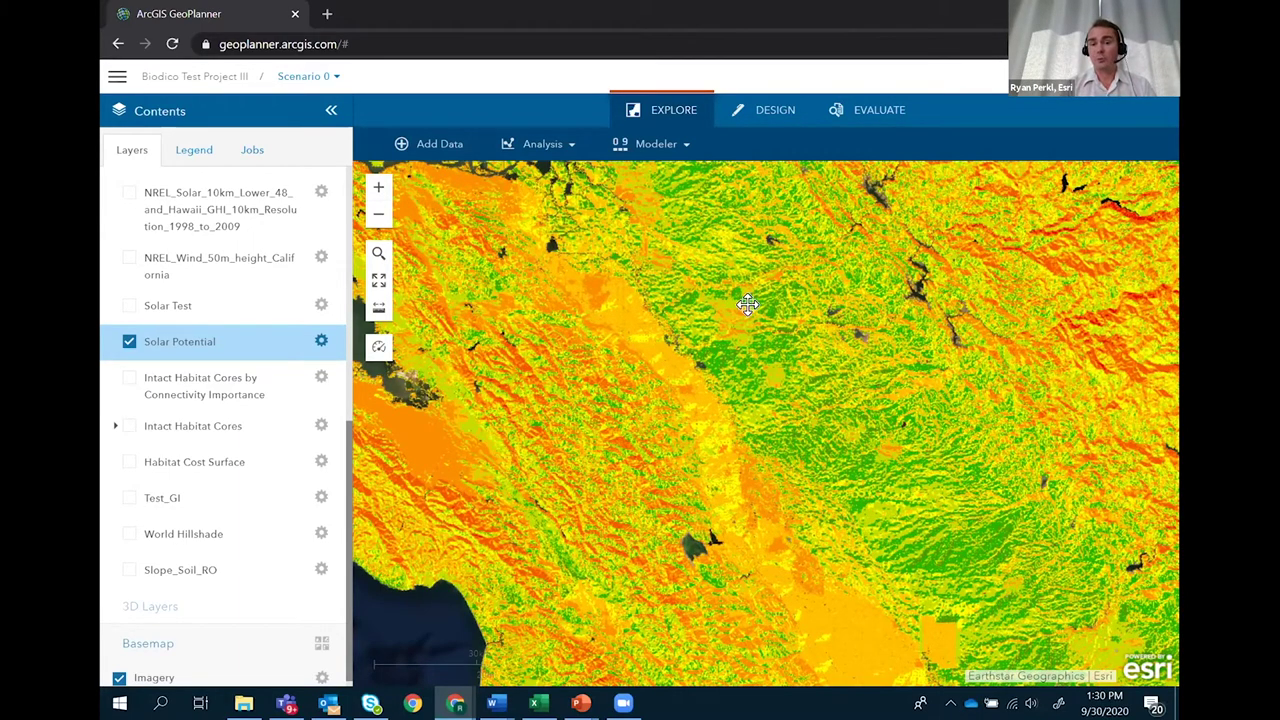
scroll(748, 304, down, 2)
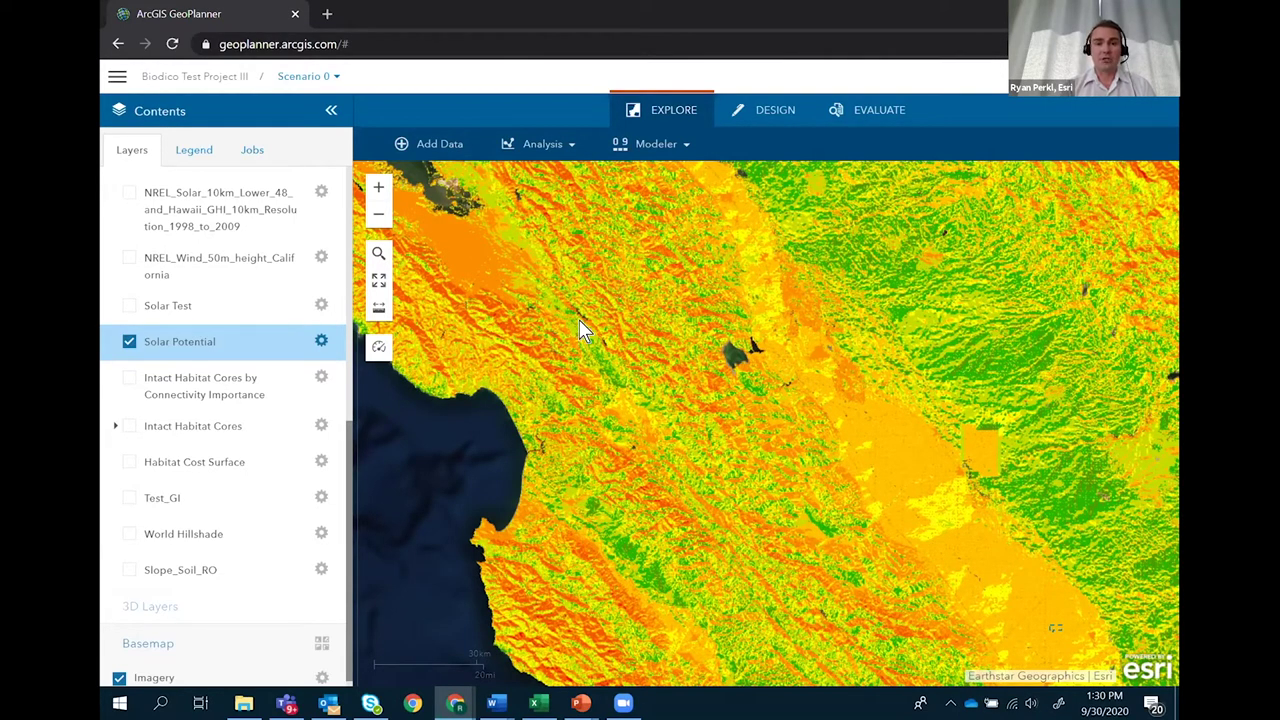
click(129, 341)
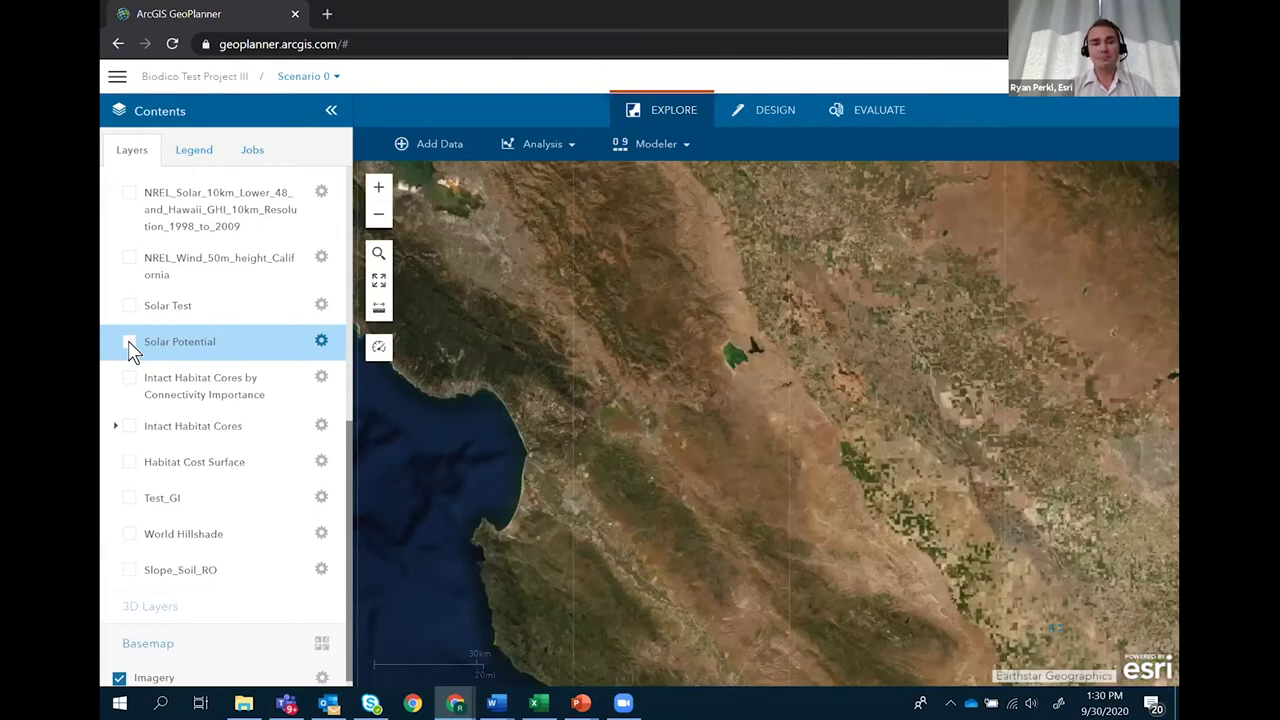
click(379, 284)
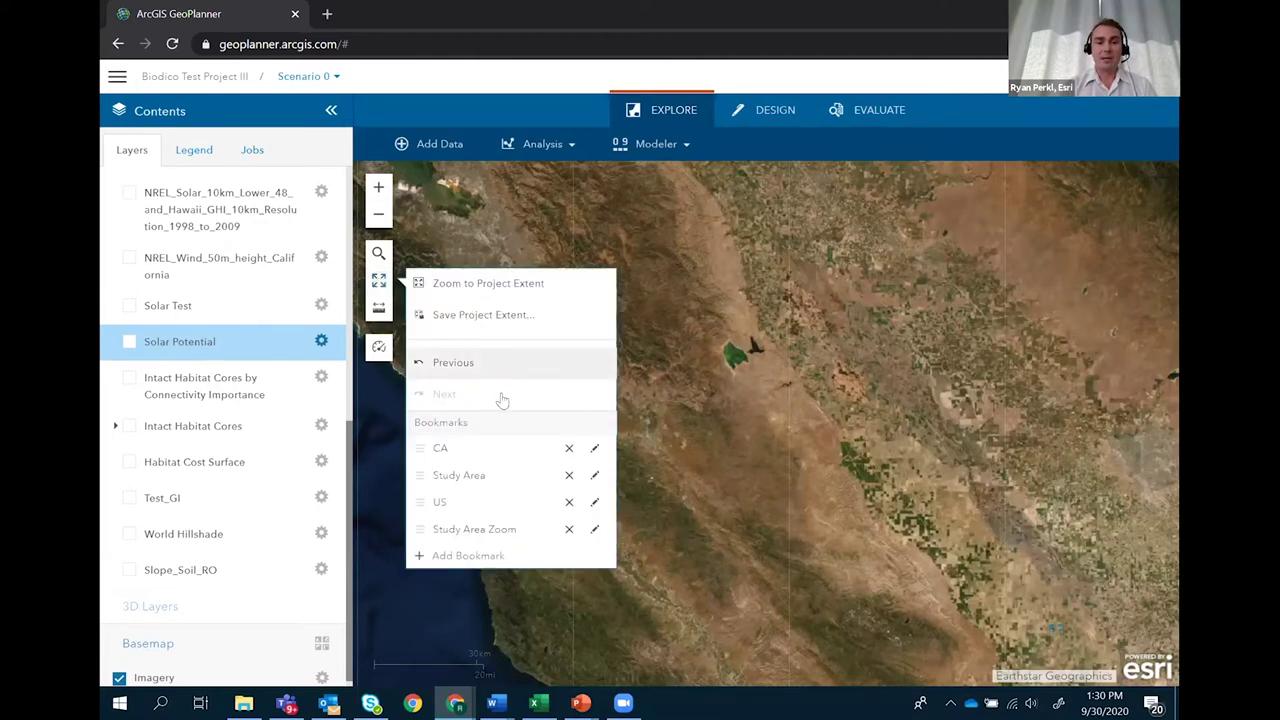
Preview the Study Area bookmark's farm fields, comparing them with the full project extent.
click(473, 477)
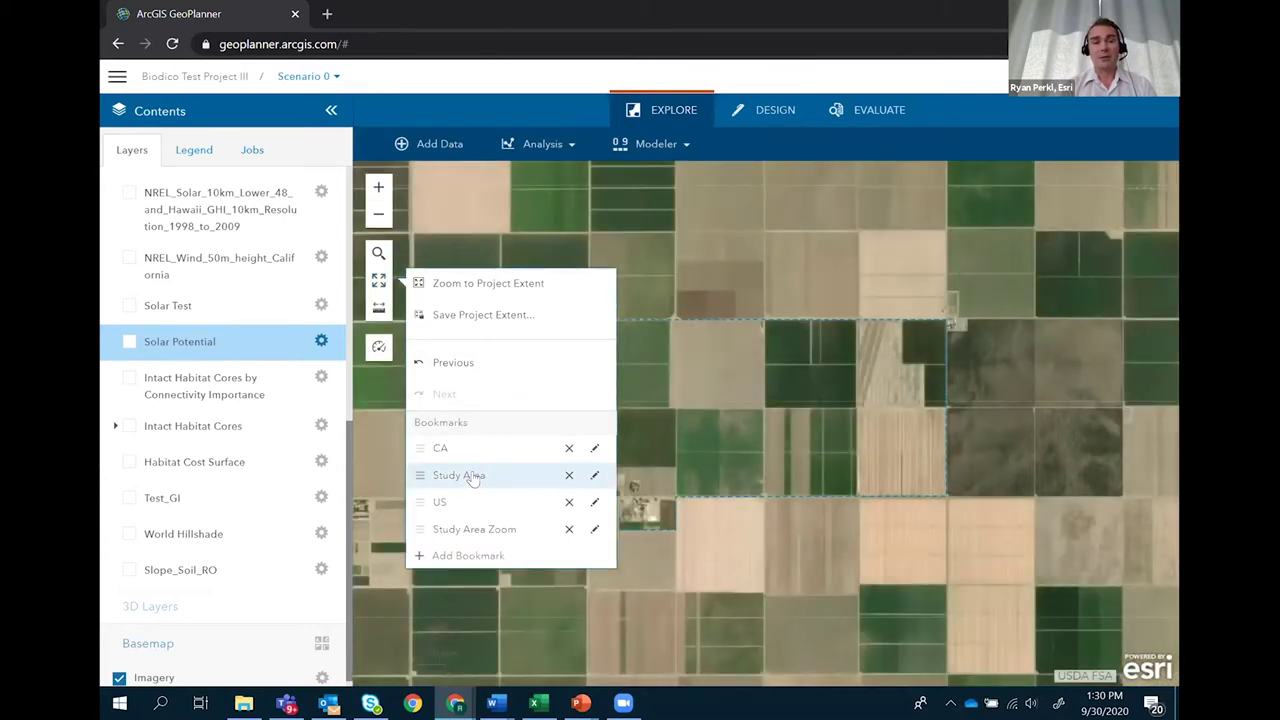
click(428, 284)
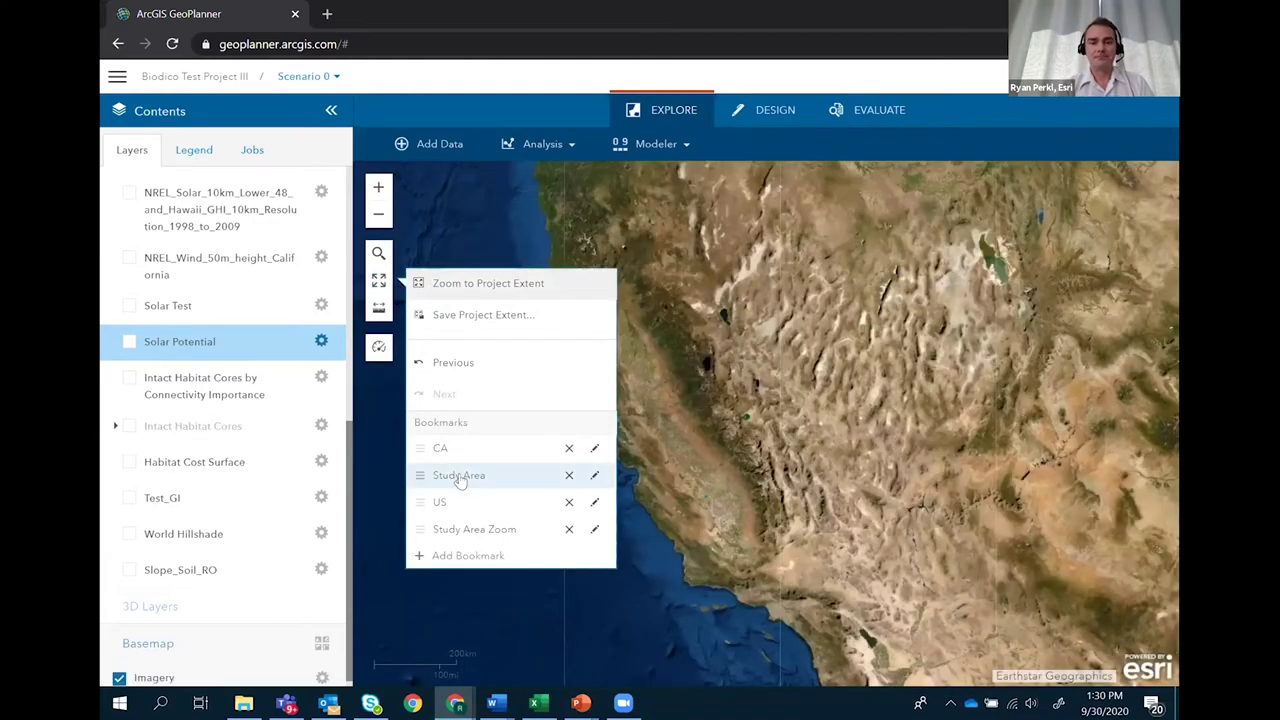
click(459, 477)
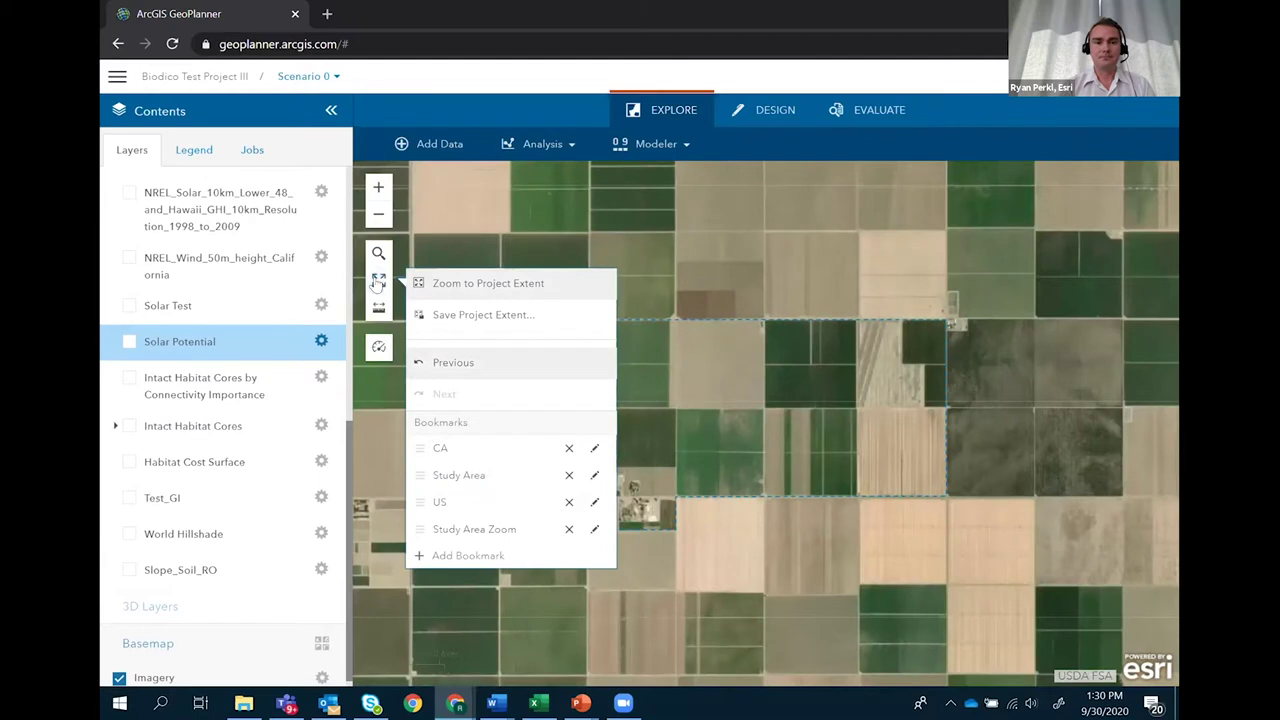
click(378, 283)
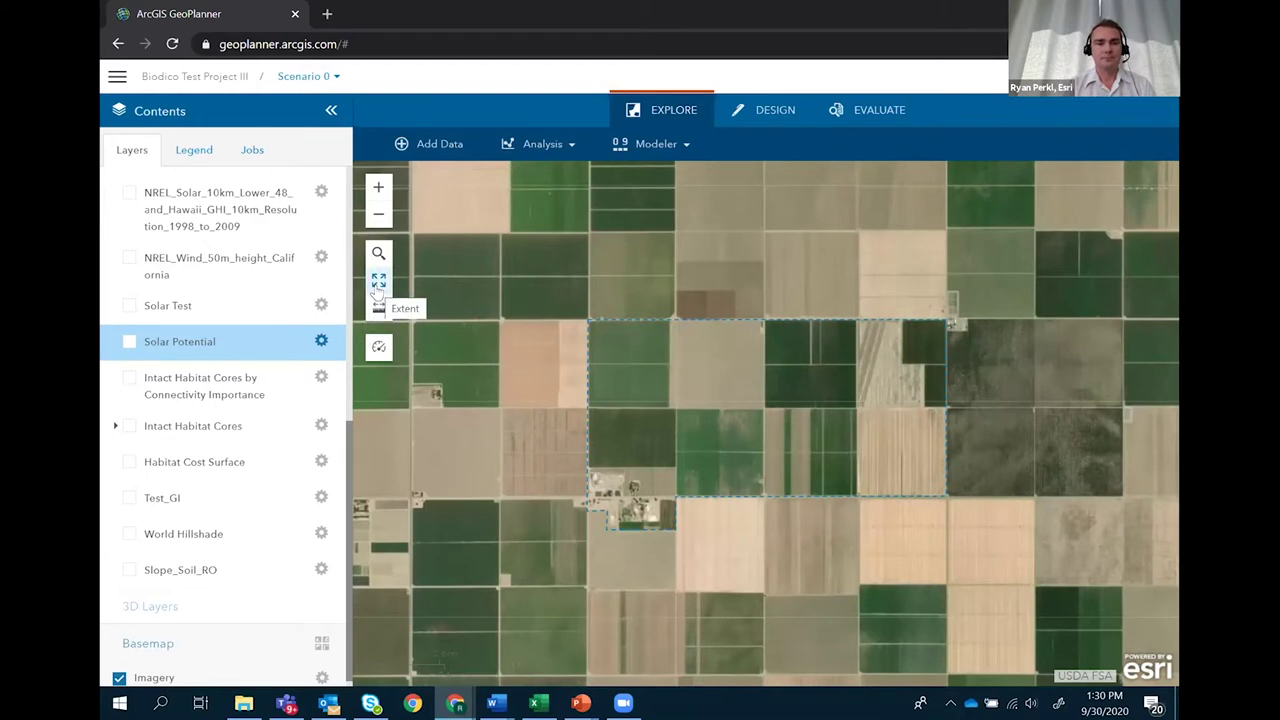
Return to the CA bookmark and show the Solar Potential layer again.
click(378, 285)
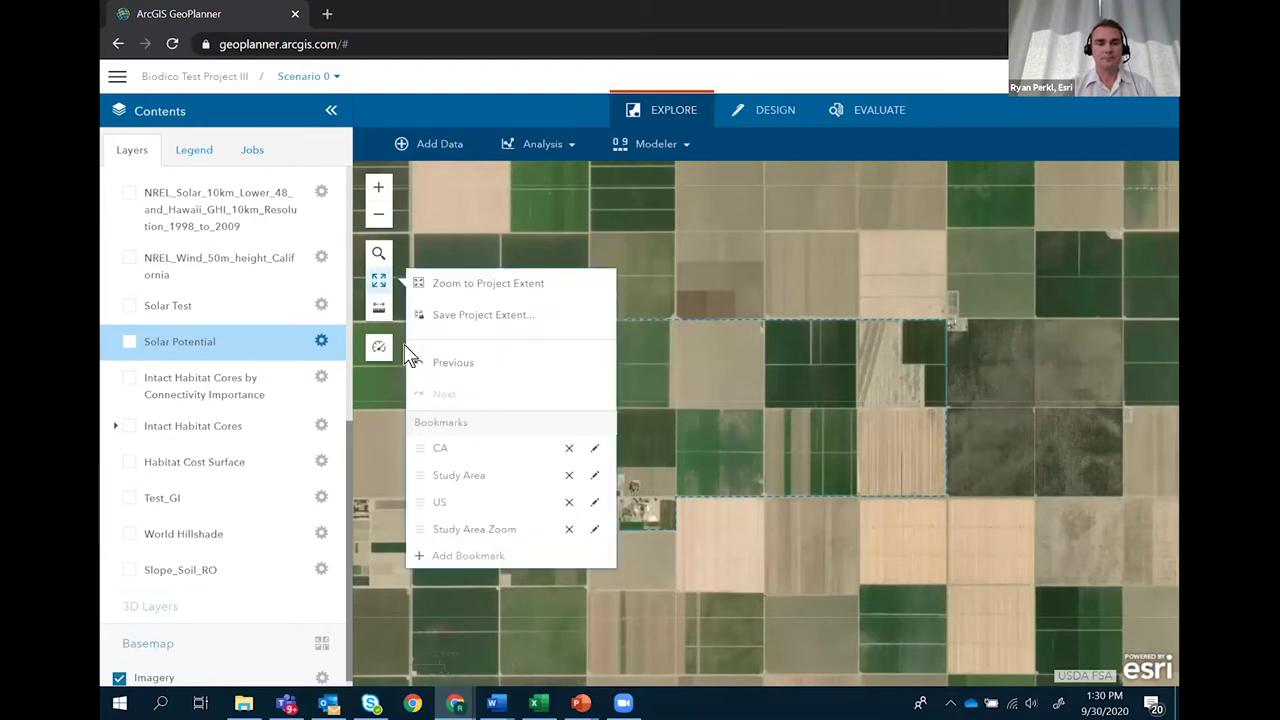
click(437, 456)
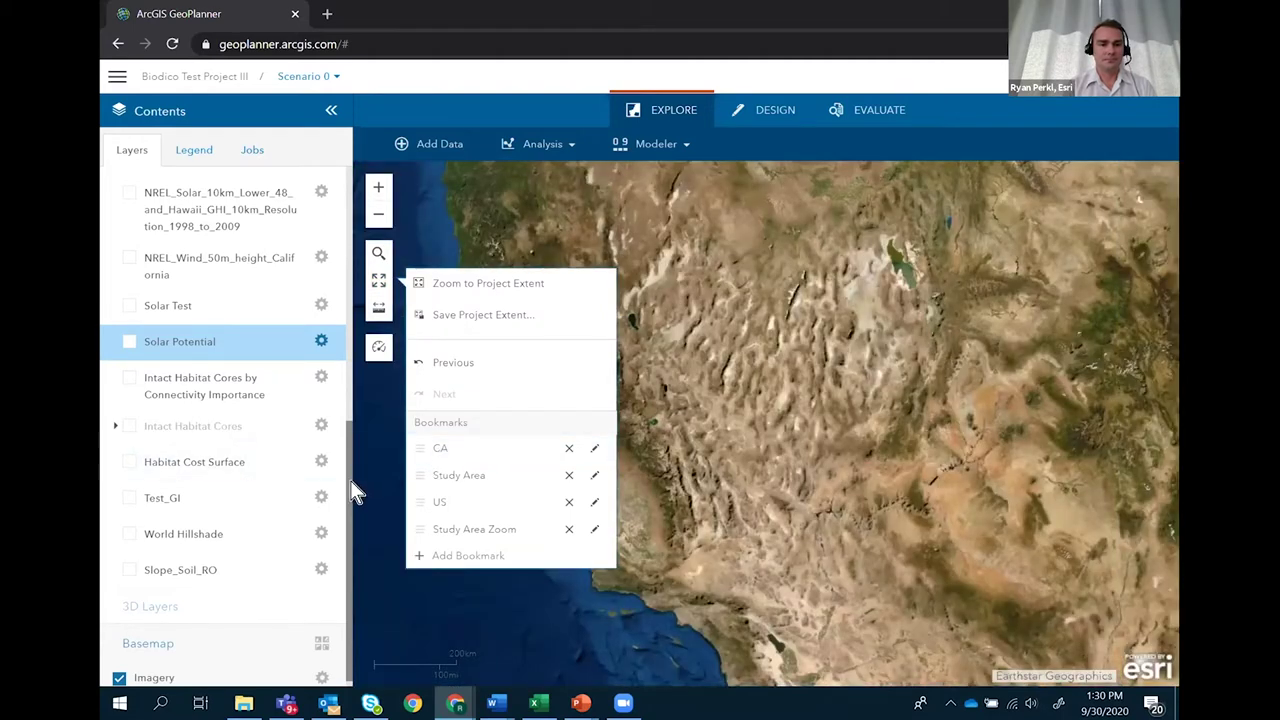
scroll(345, 460, up, 2)
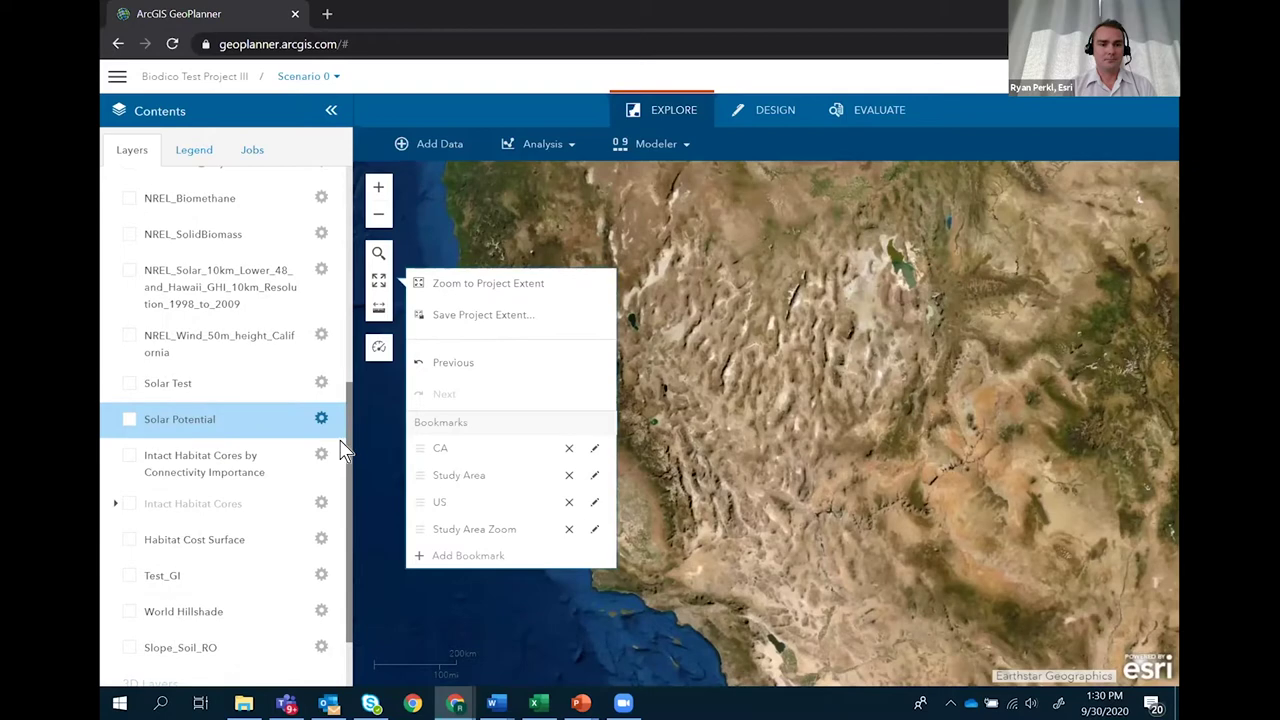
click(130, 425)
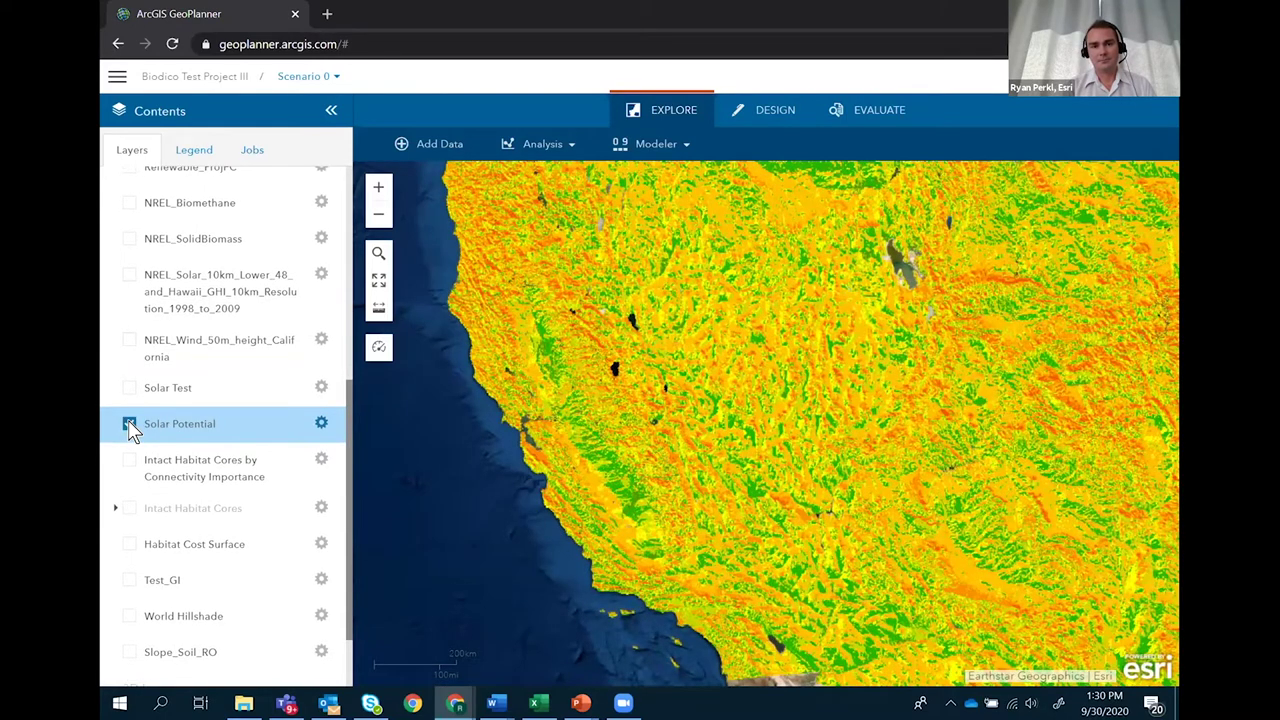
Zoom in closely on a desert valley and hide the Solar Potential layer.
click(379, 189)
click(379, 189)
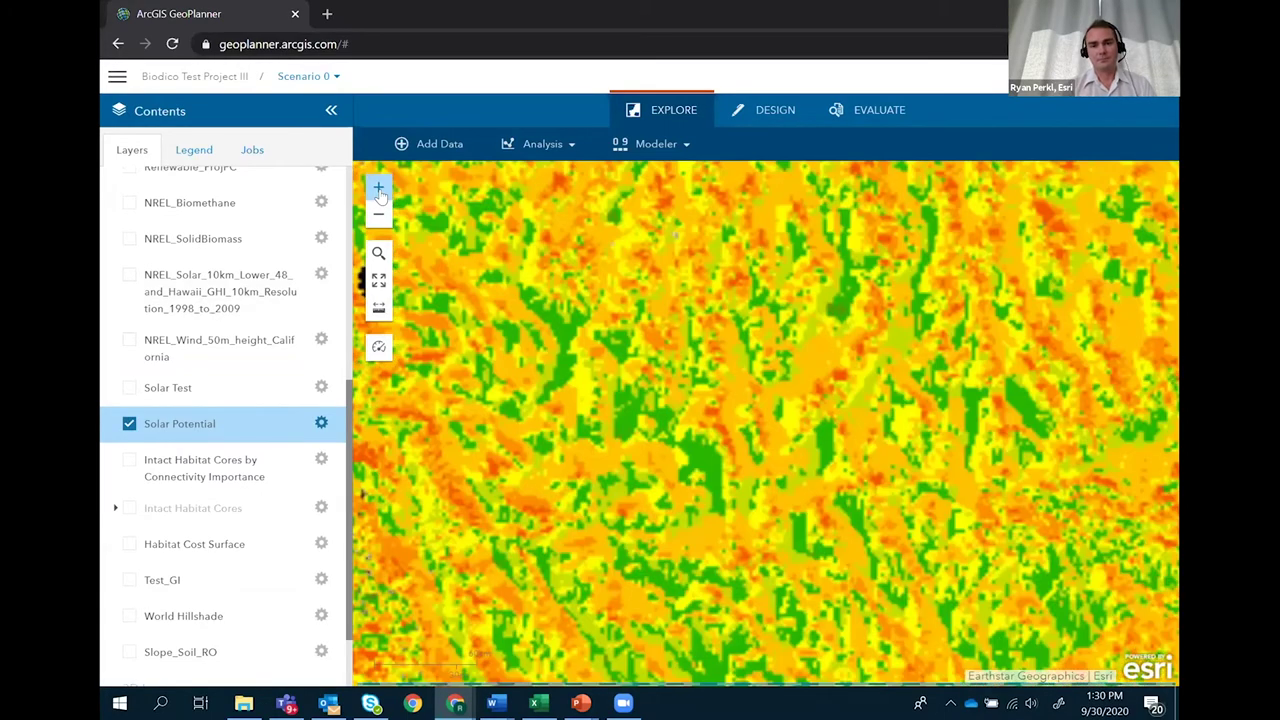
click(379, 189)
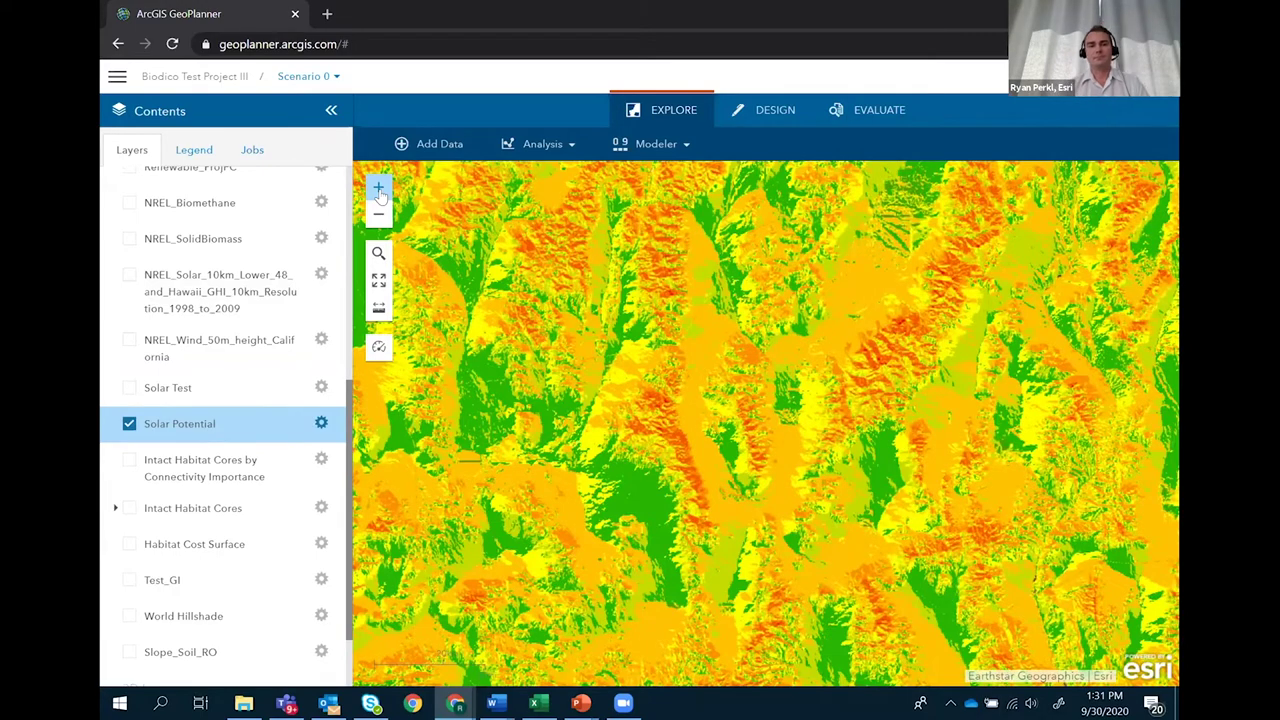
click(380, 195)
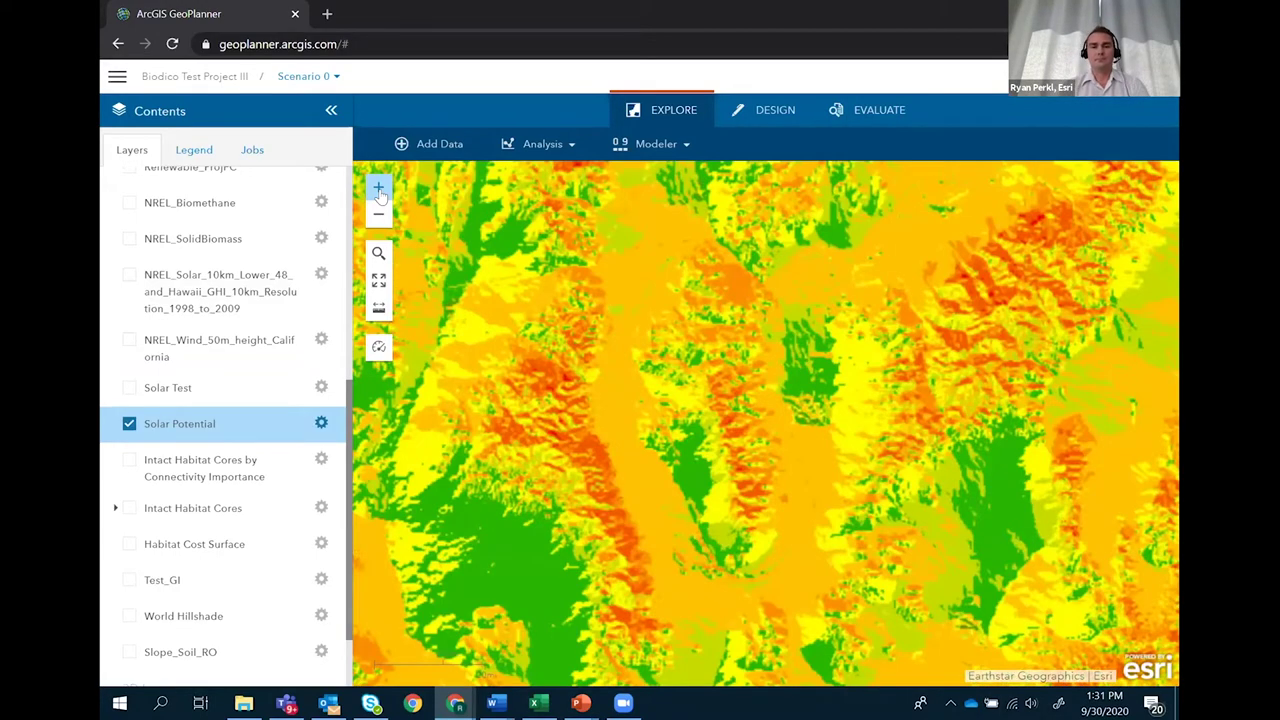
click(380, 195)
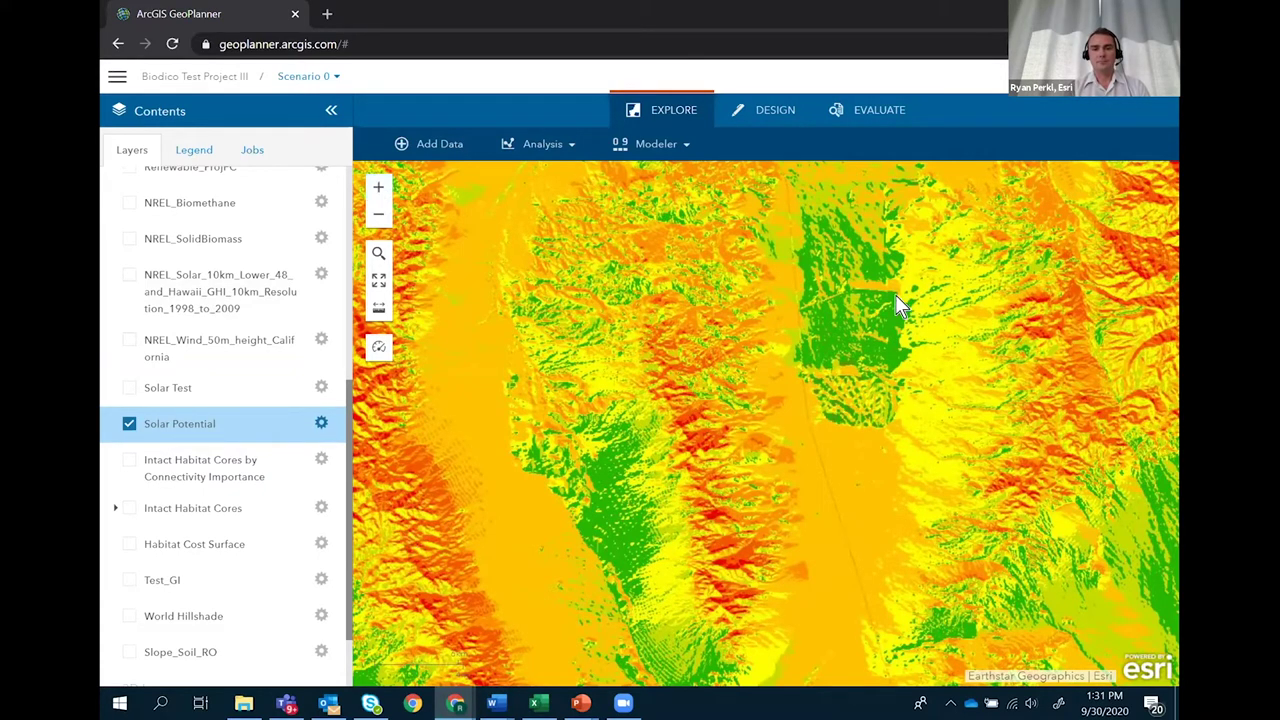
scroll(895, 292, down, 2)
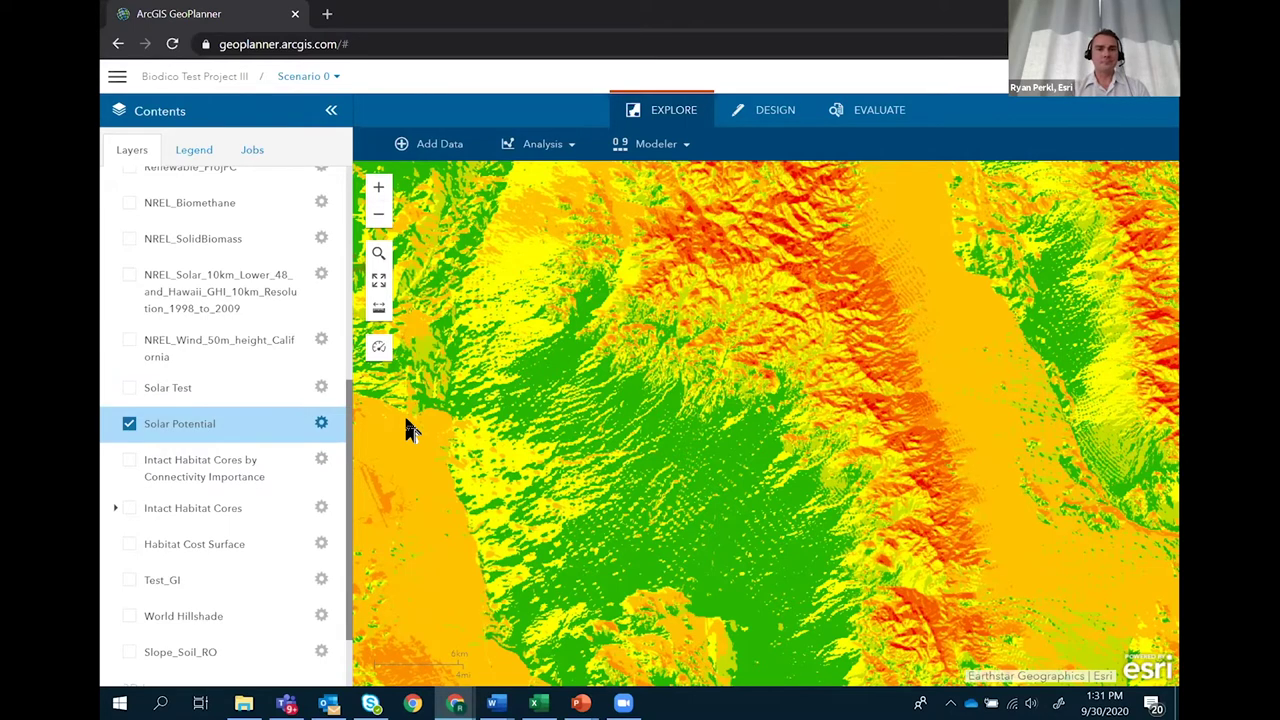
click(129, 424)
Frame the map on the Study Area bookmark's outlined fields.
click(379, 280)
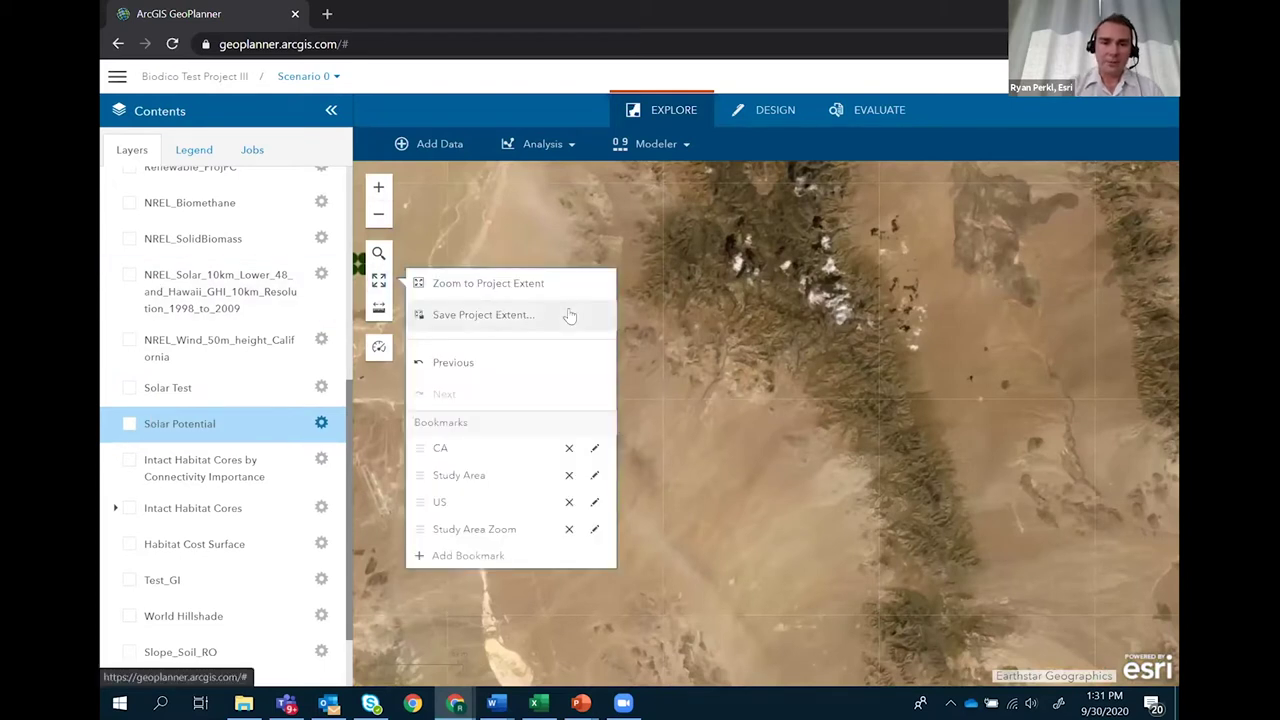
click(507, 477)
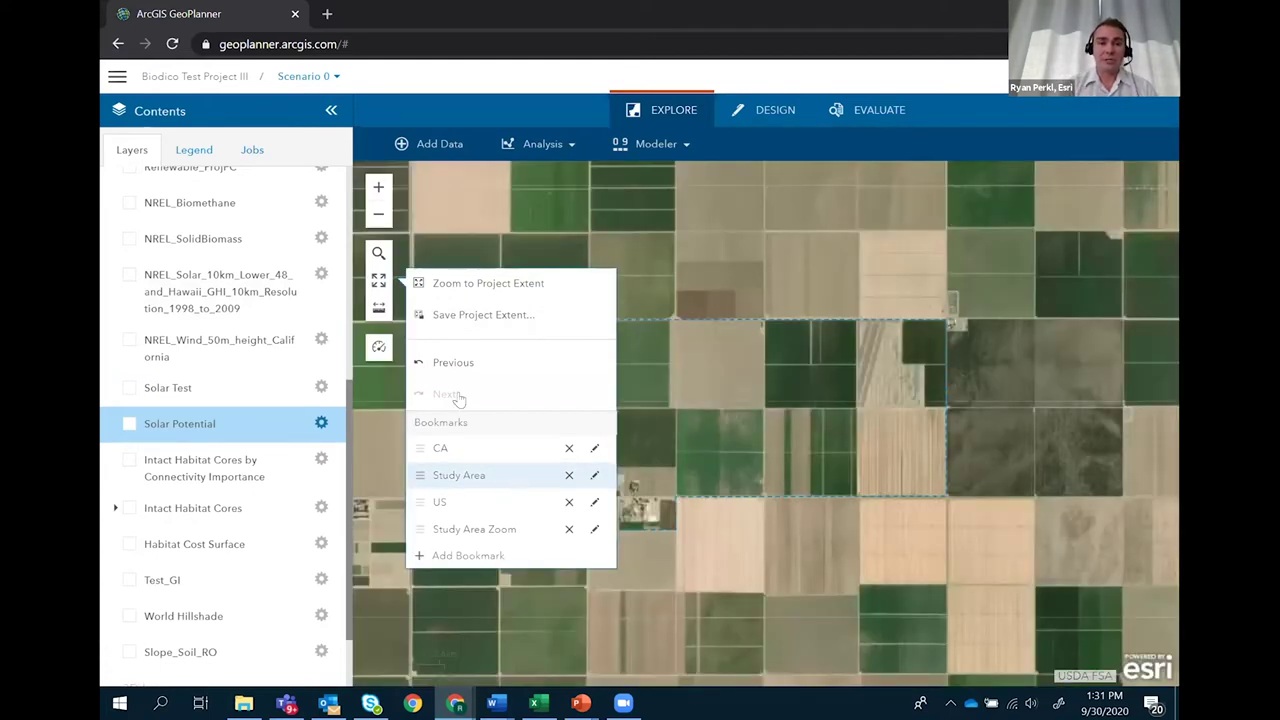
click(382, 286)
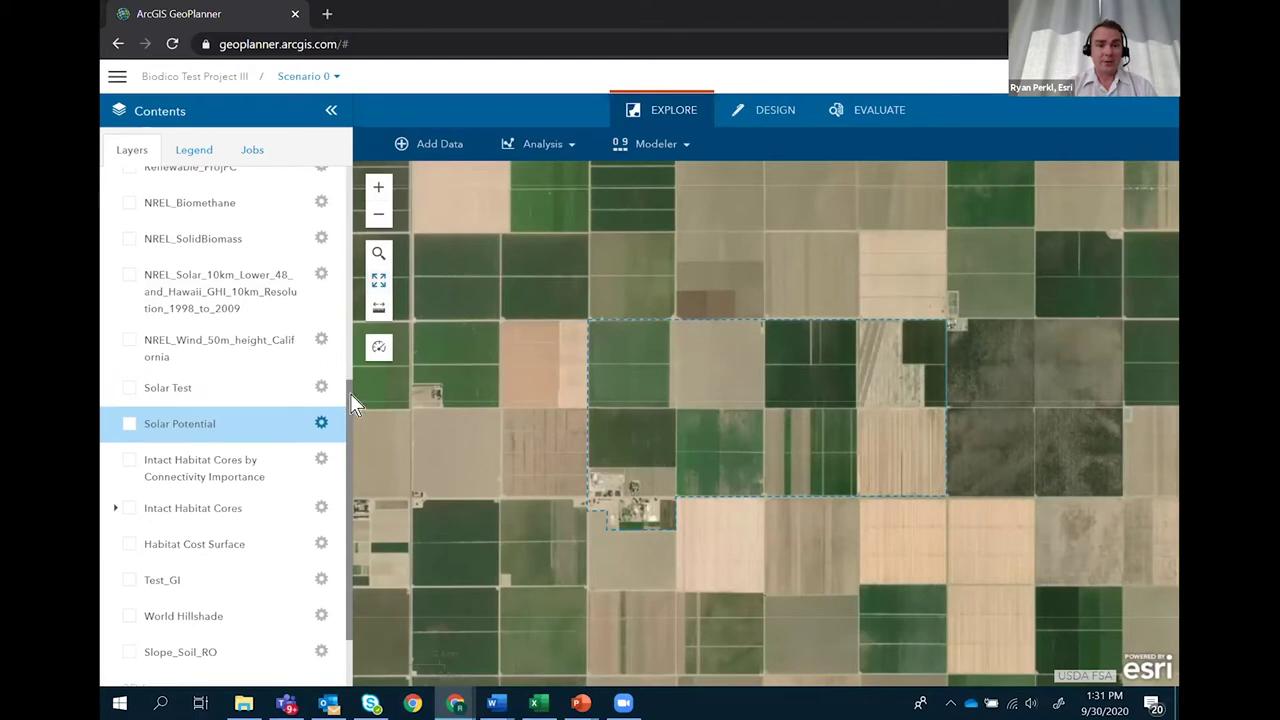
Make Red Rock Ranch the active study area.
scroll(350, 393, up, 4)
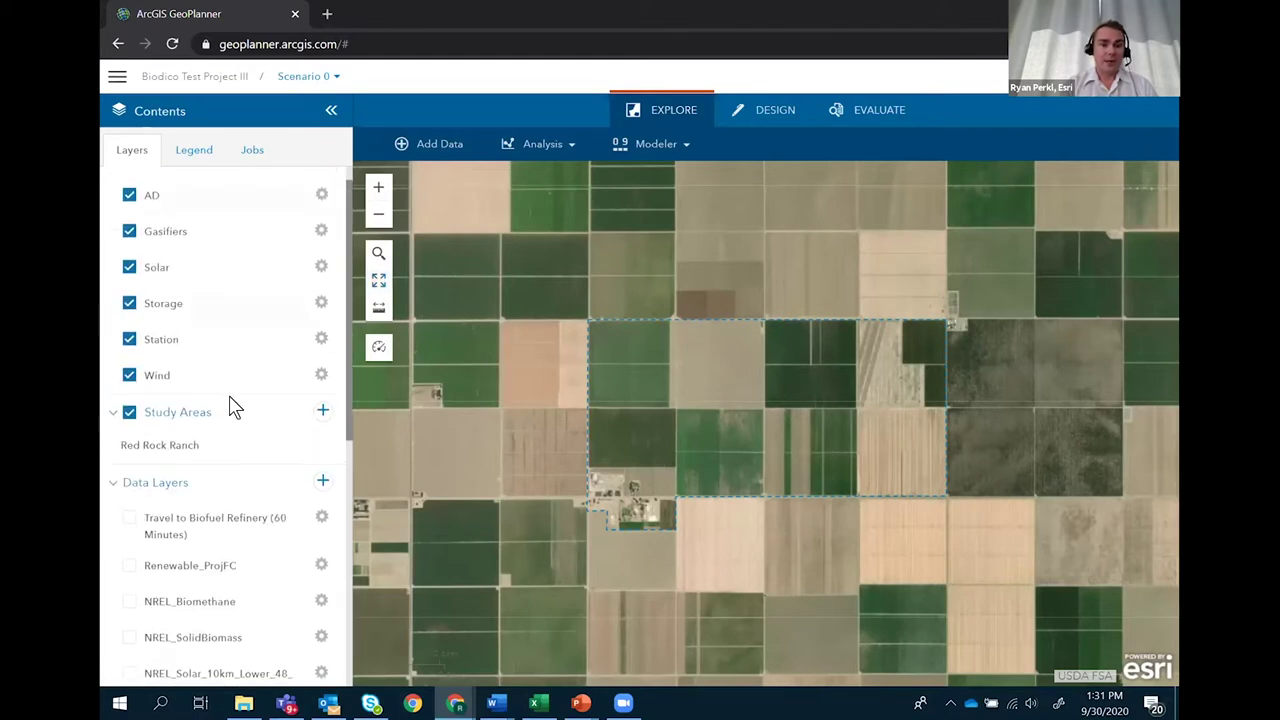
mouse_move(286, 454)
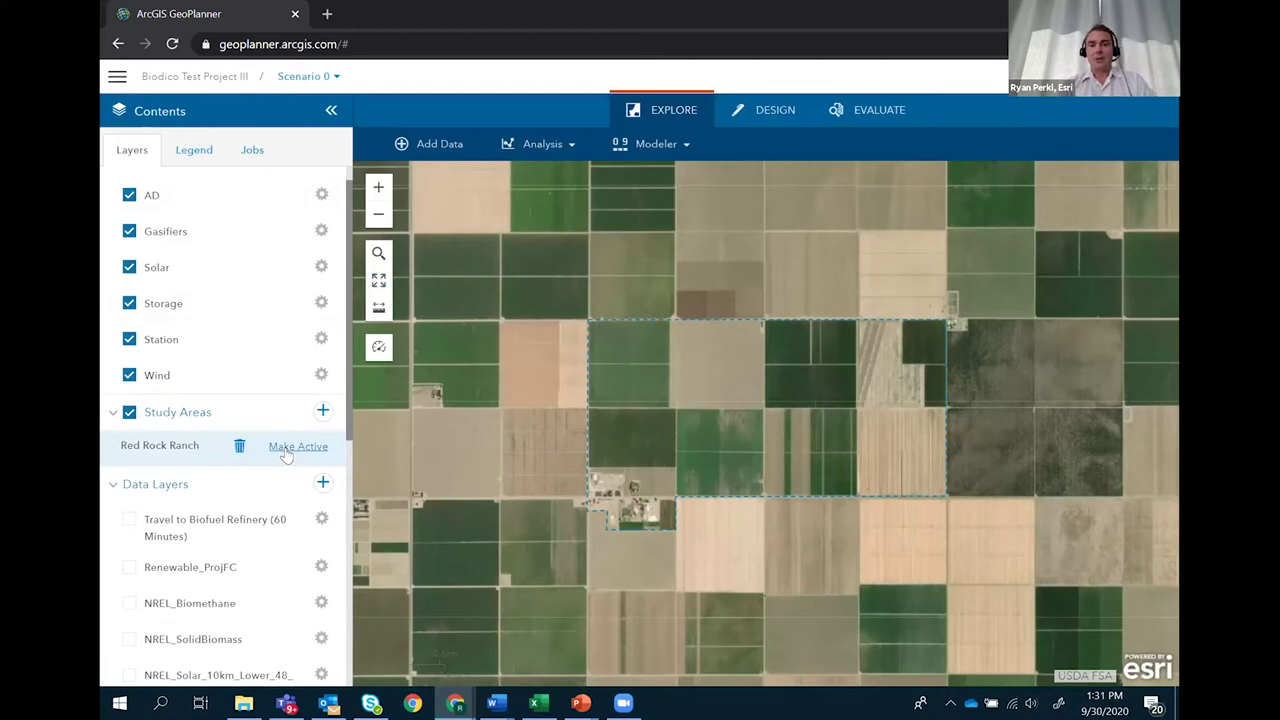
click(287, 450)
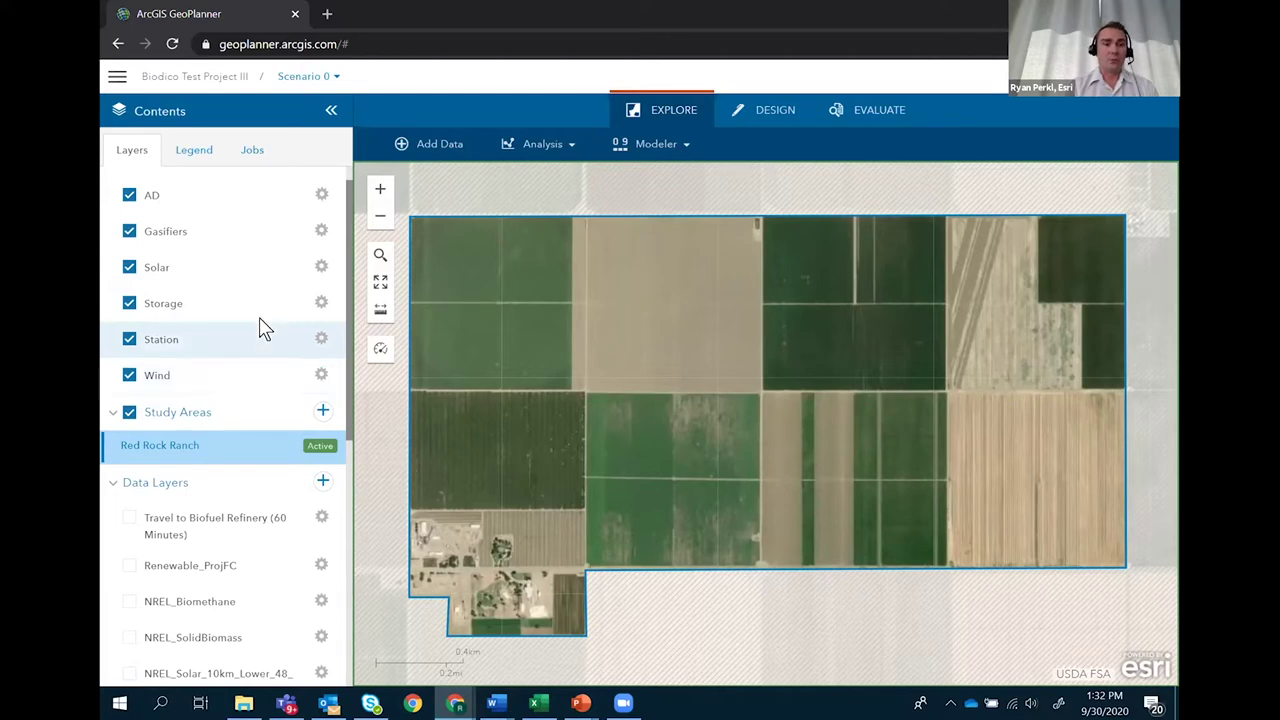
click(321, 268)
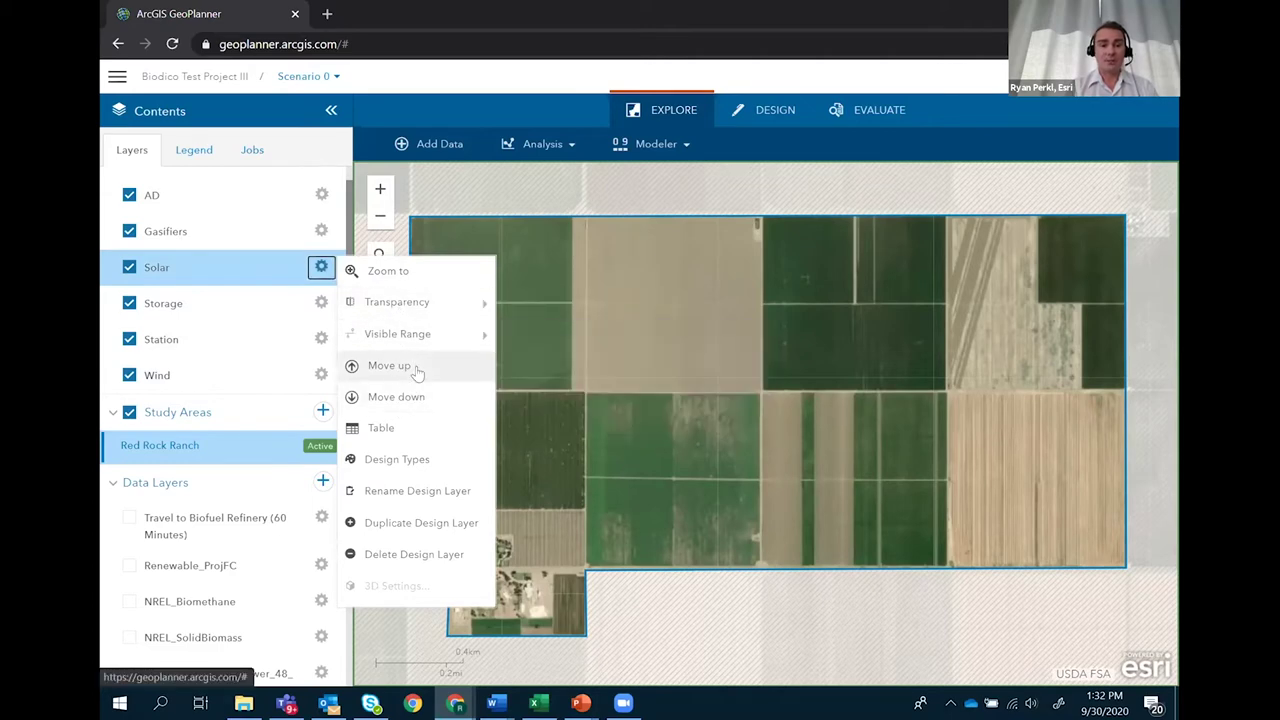
Browse the Solar design types and Aleko's default values, such as 140 Watts Electric, then close them.
click(399, 460)
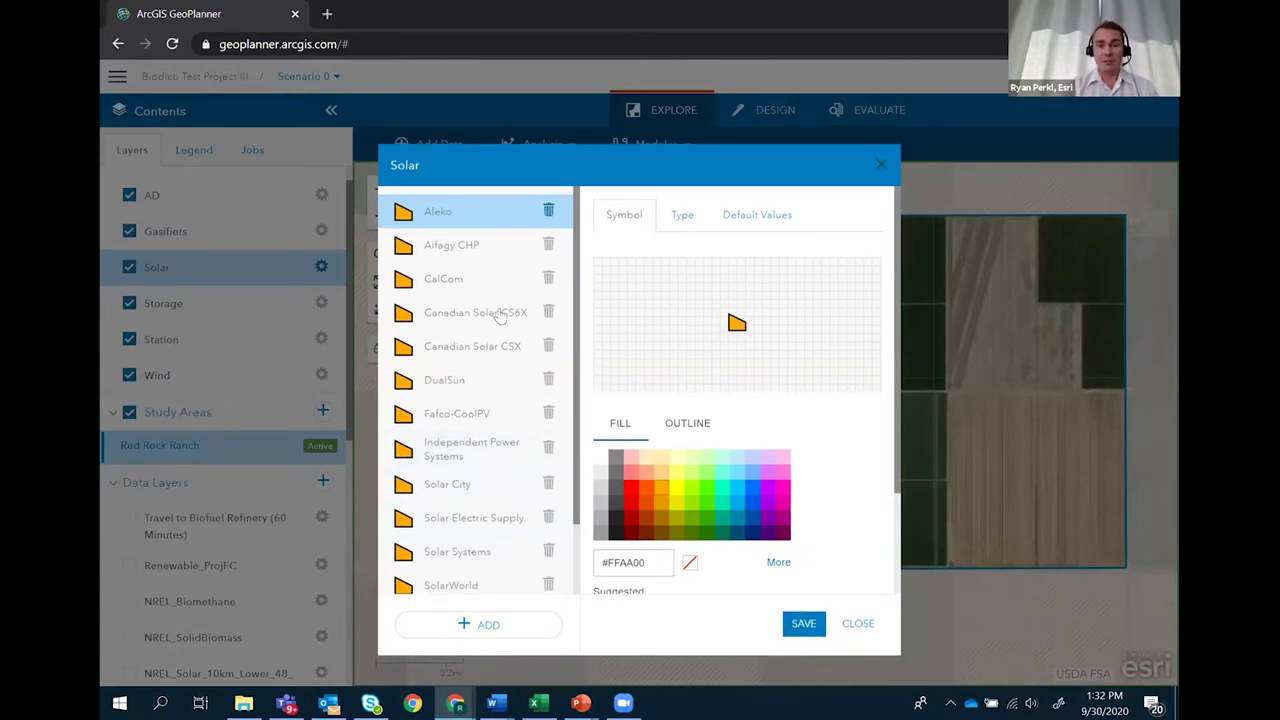
scroll(575, 360, down, 1)
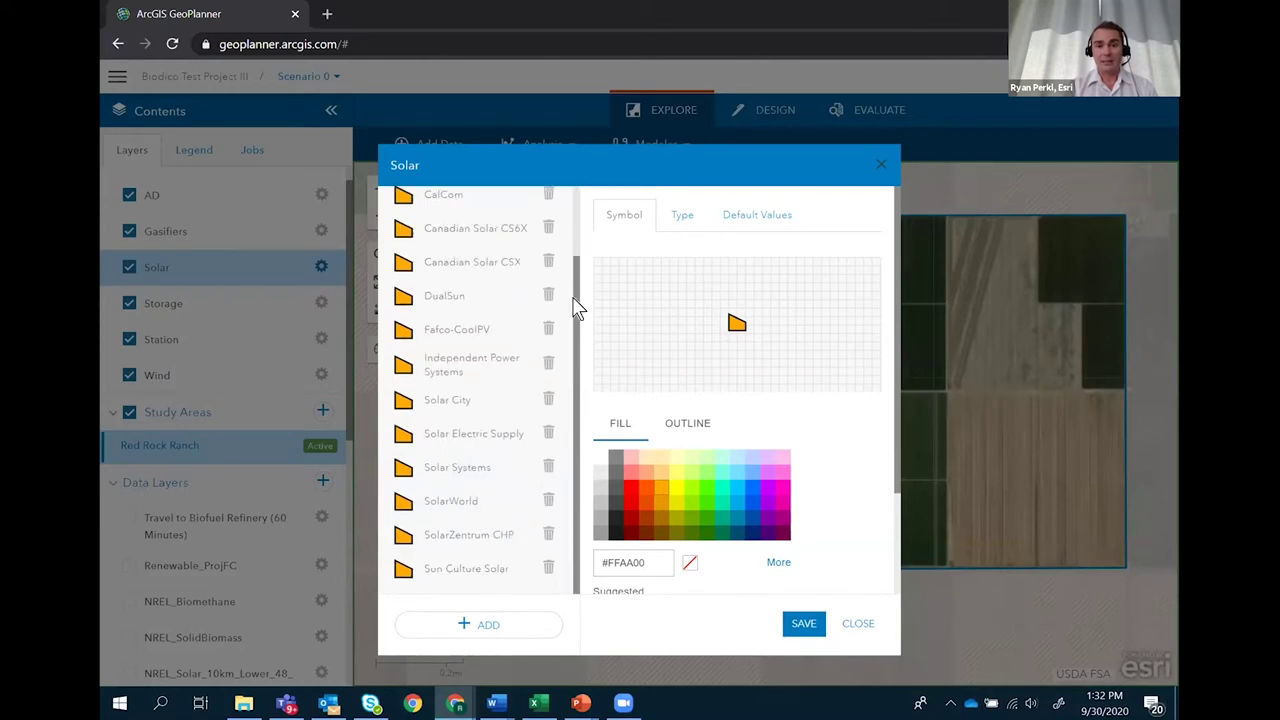
scroll(583, 262, up, 1)
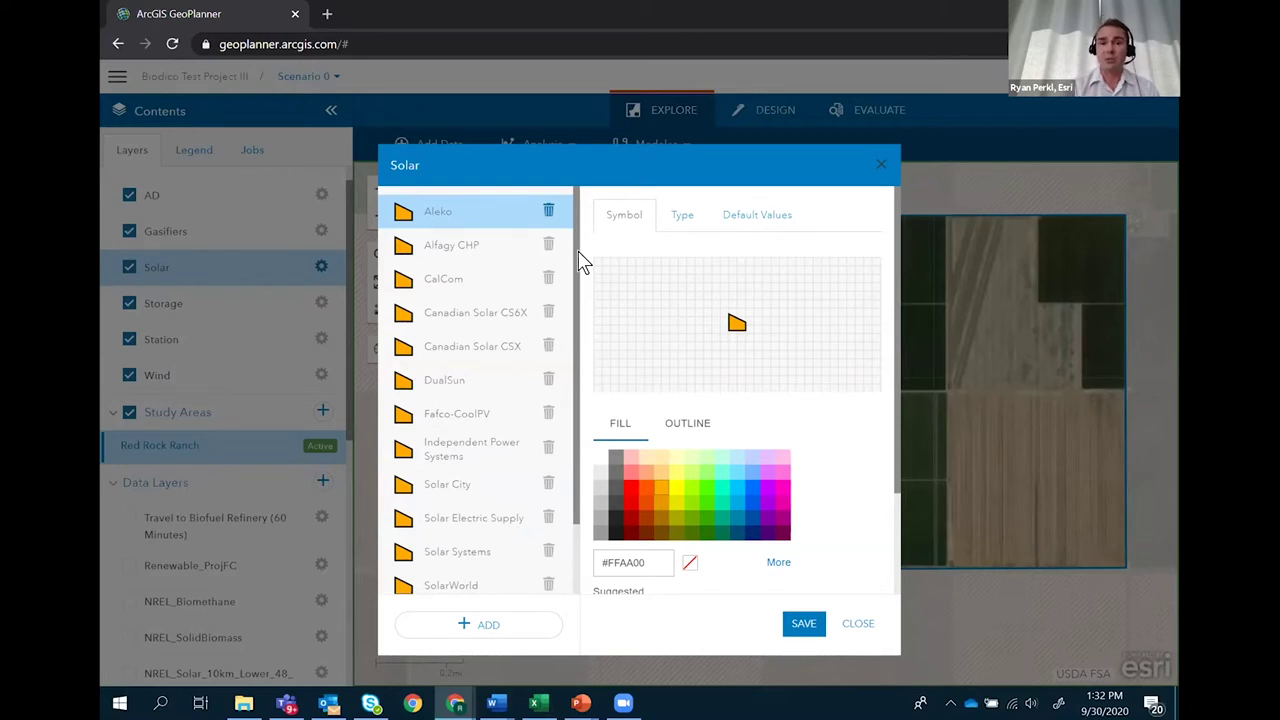
click(757, 228)
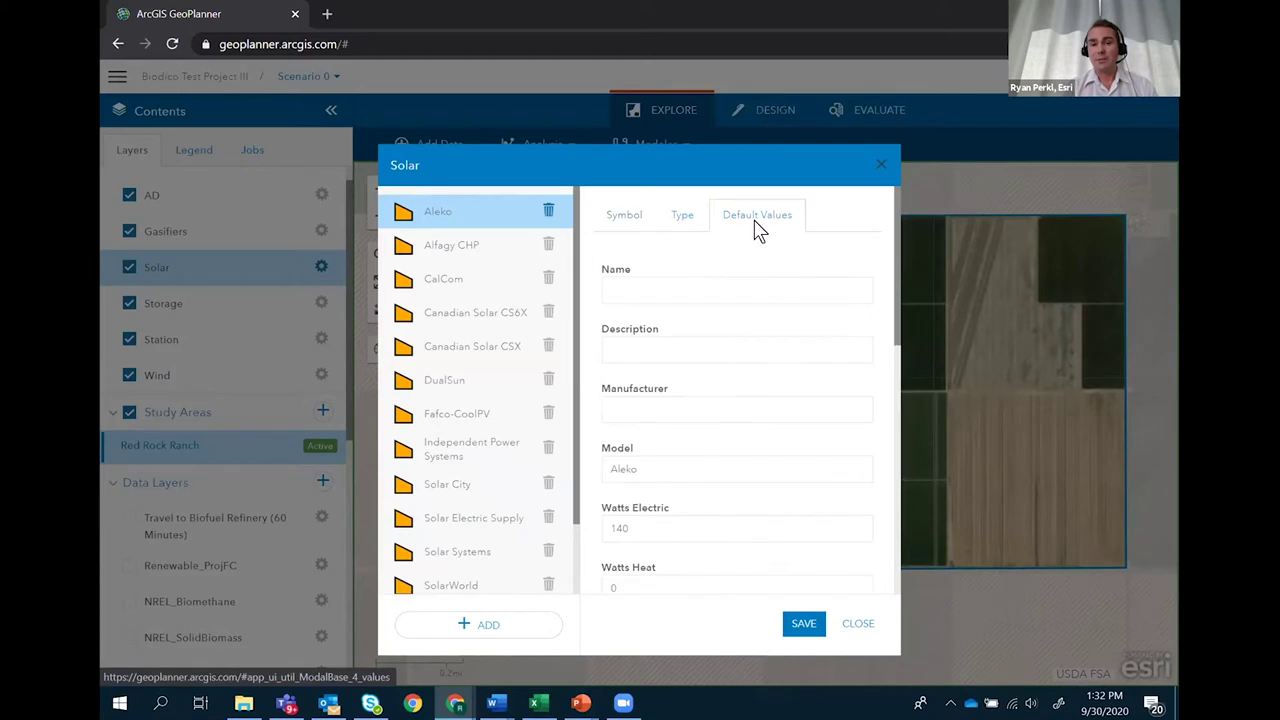
scroll(897, 325, down, 1)
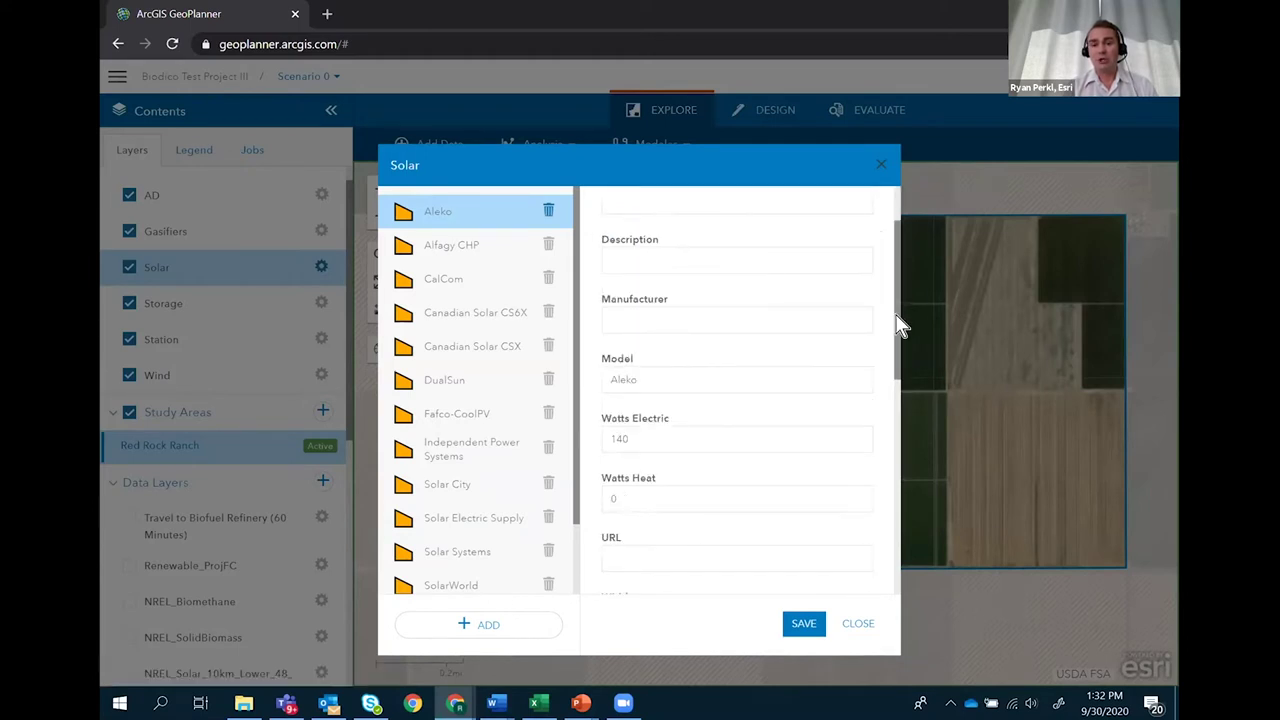
scroll(897, 325, down, 2)
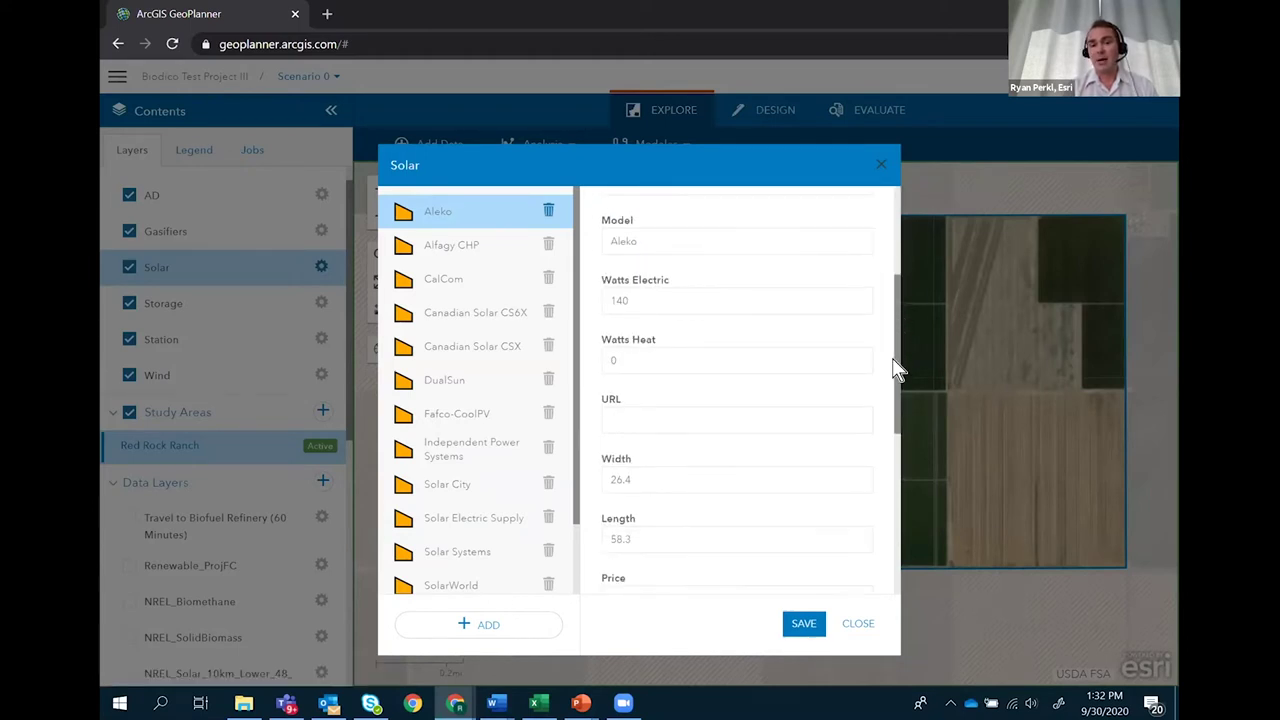
scroll(897, 370, down, 1)
scroll(895, 390, down, 1)
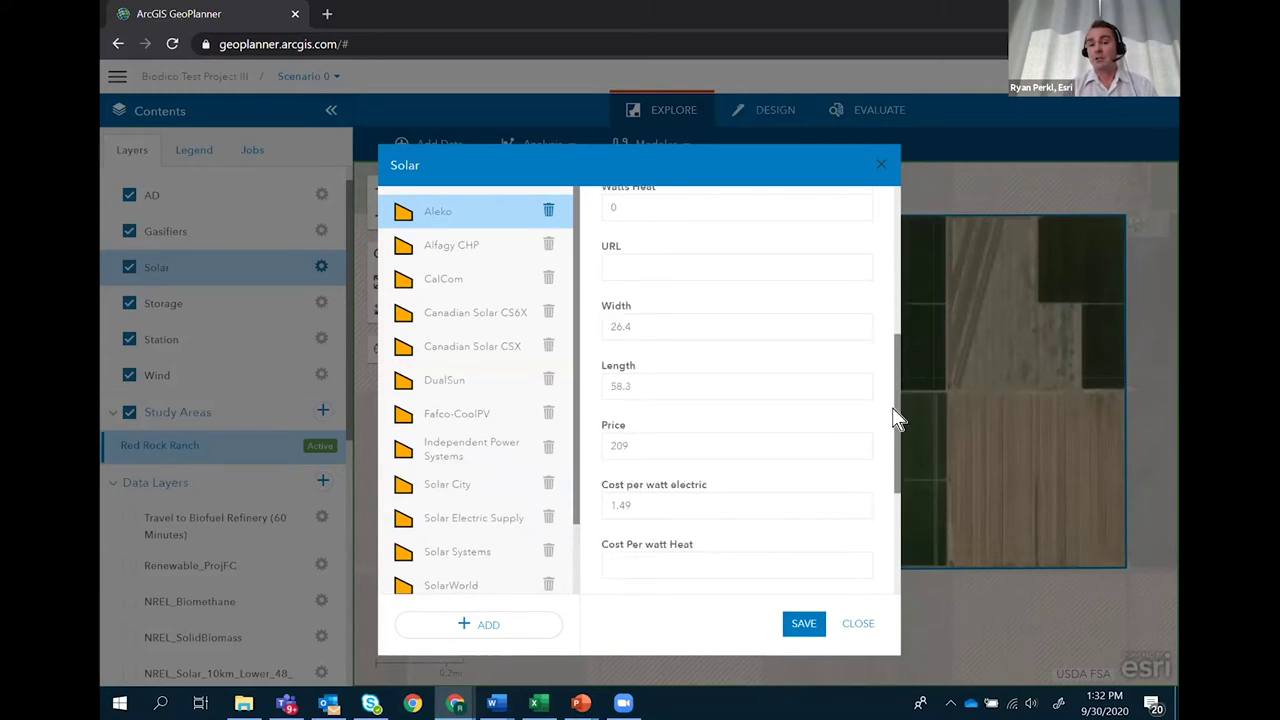
scroll(895, 450, down, 2)
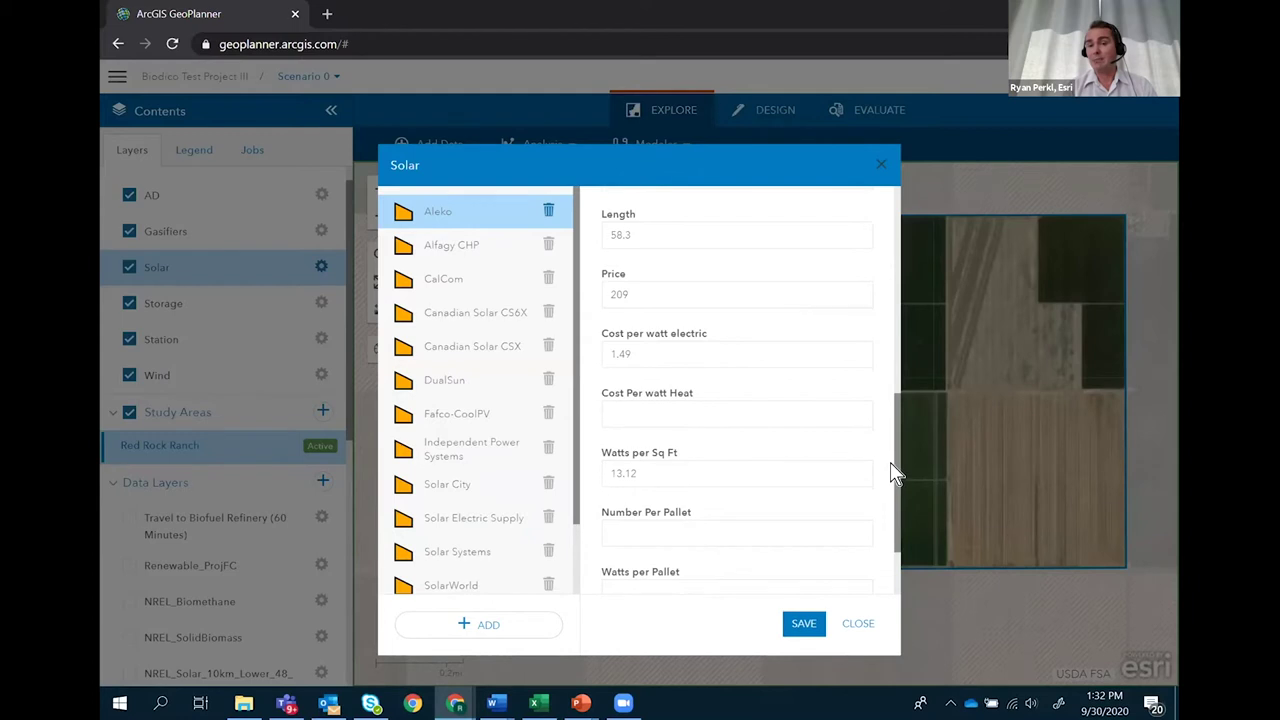
scroll(895, 460, up, 4)
scroll(895, 330, up, 1)
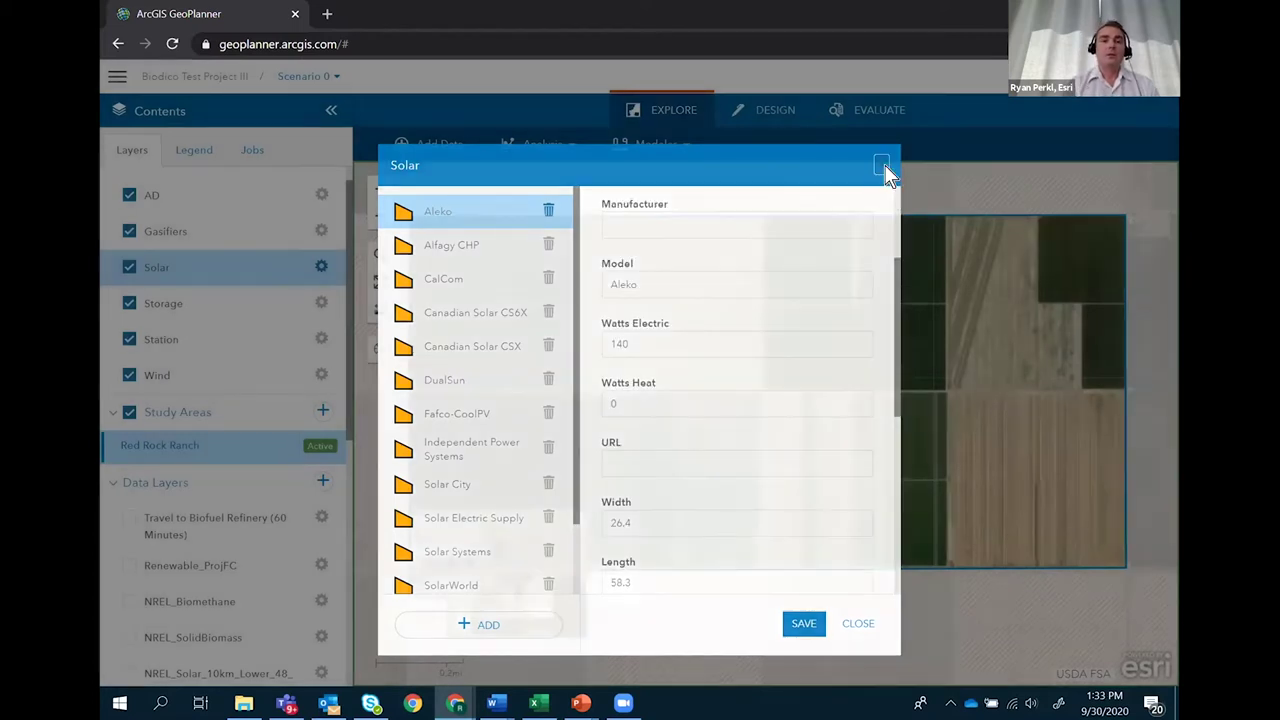
click(884, 170)
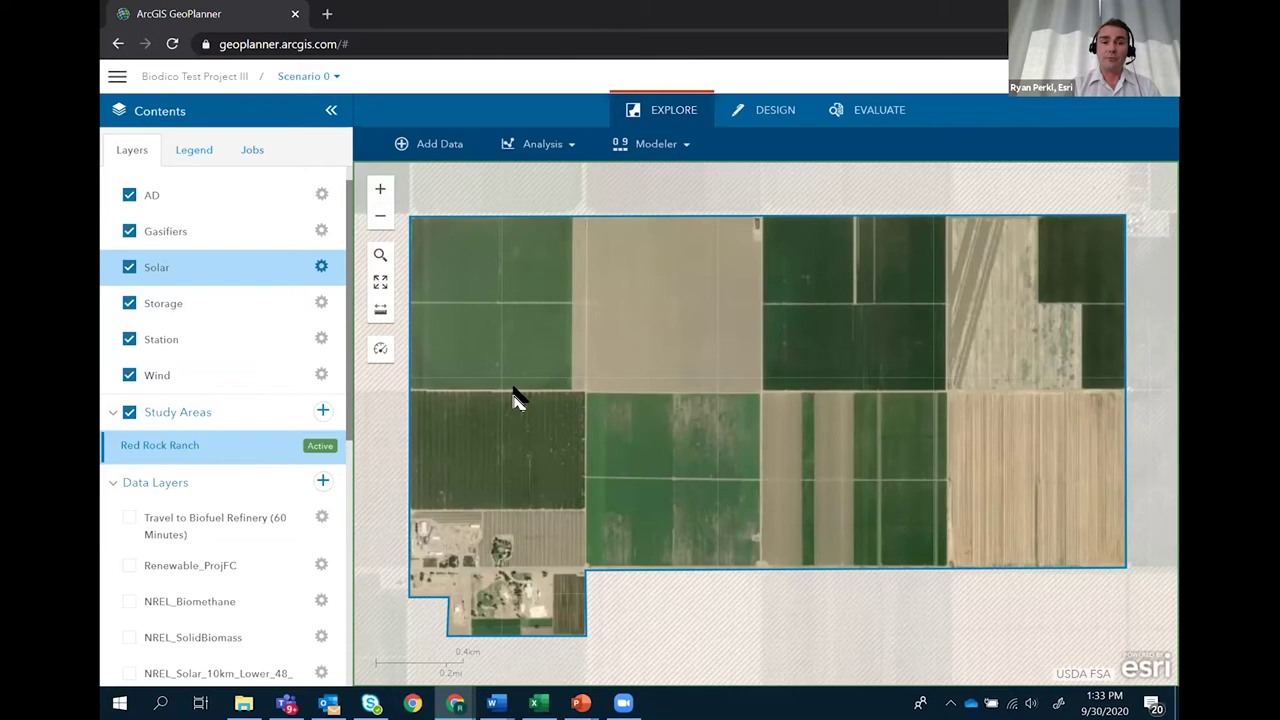
Zoom to the Study Area Zoom bookmark's close-up of the ranch buildings.
click(381, 283)
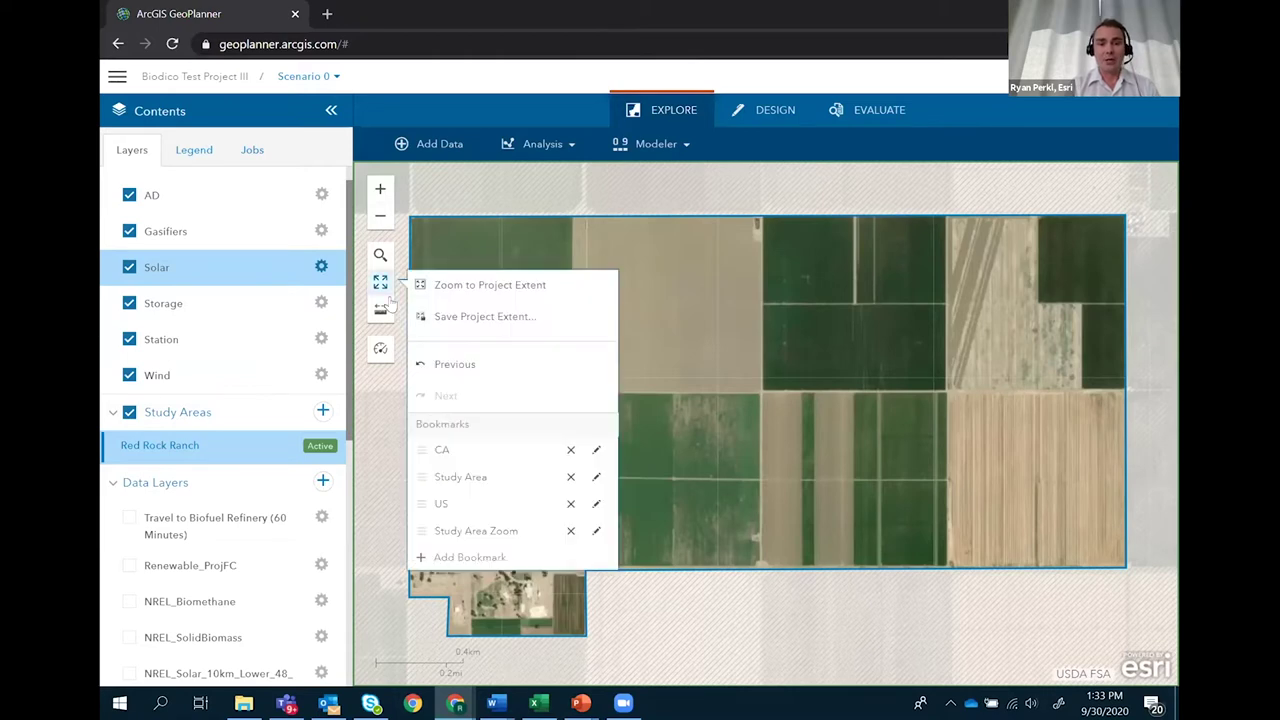
click(474, 533)
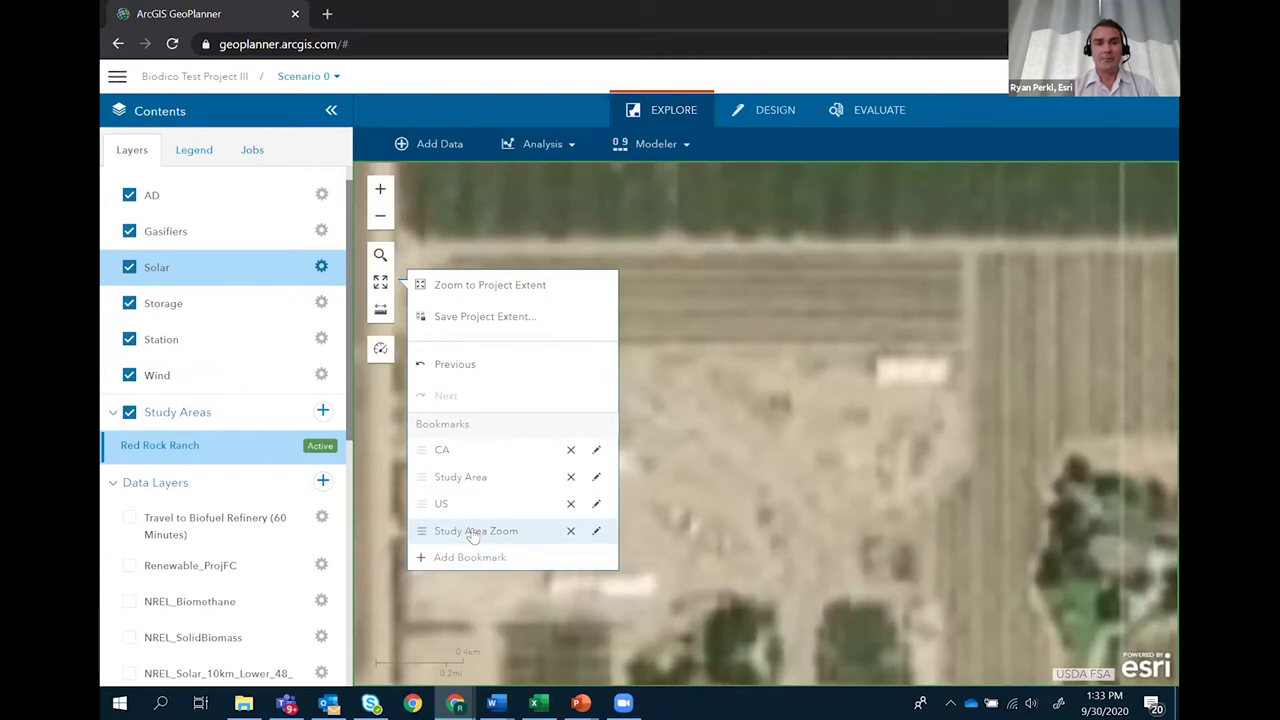
click(381, 285)
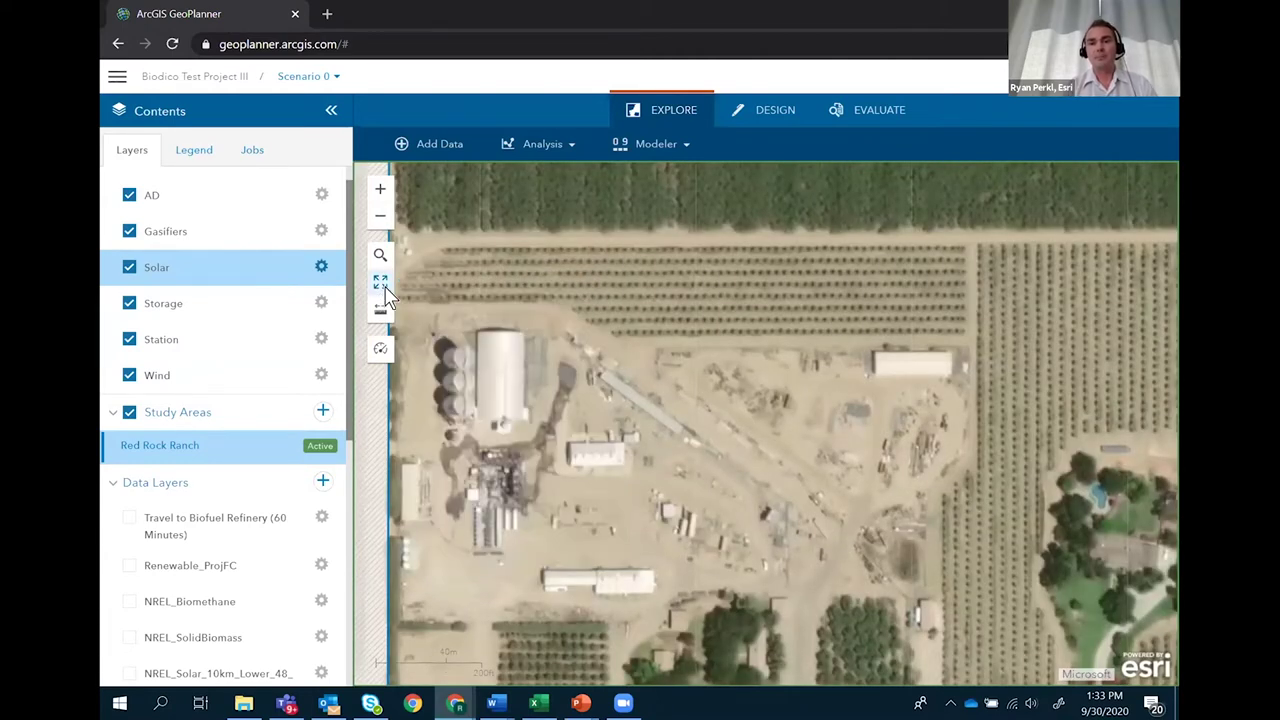
click(767, 115)
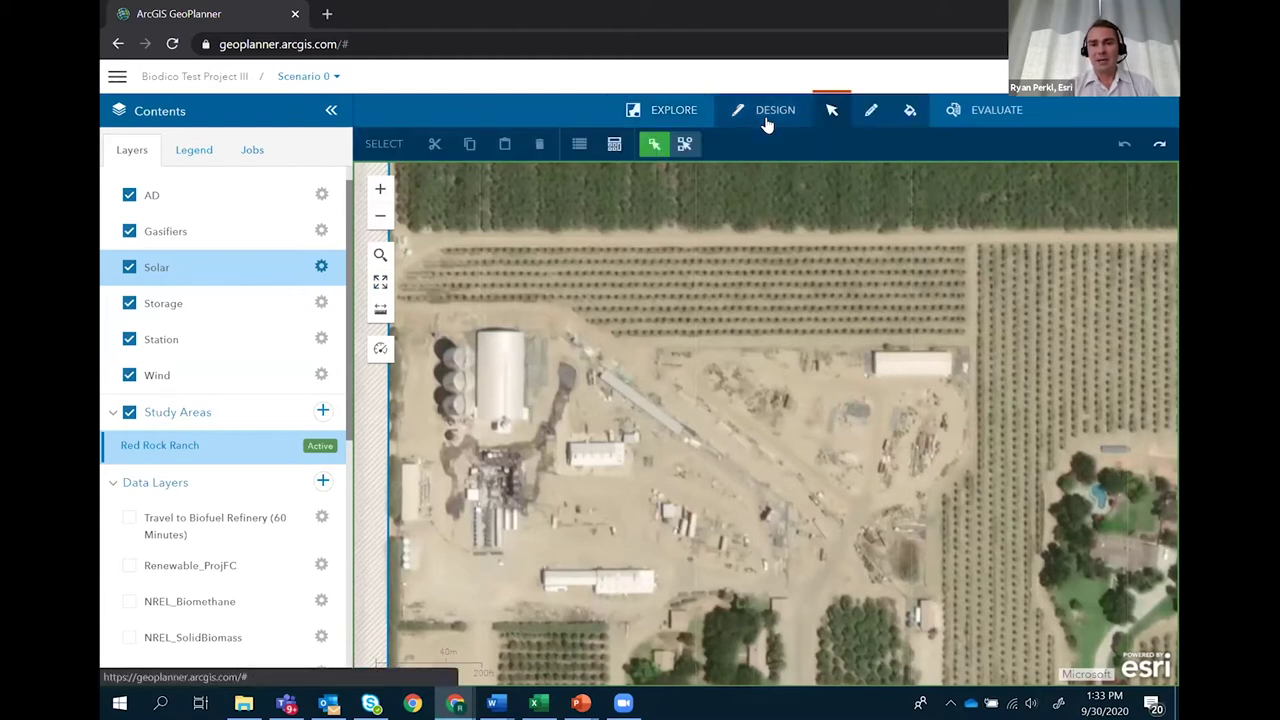
With Aleko chosen in the Symbol Palette's Solar section, switch to freehand polygon drawing.
click(869, 116)
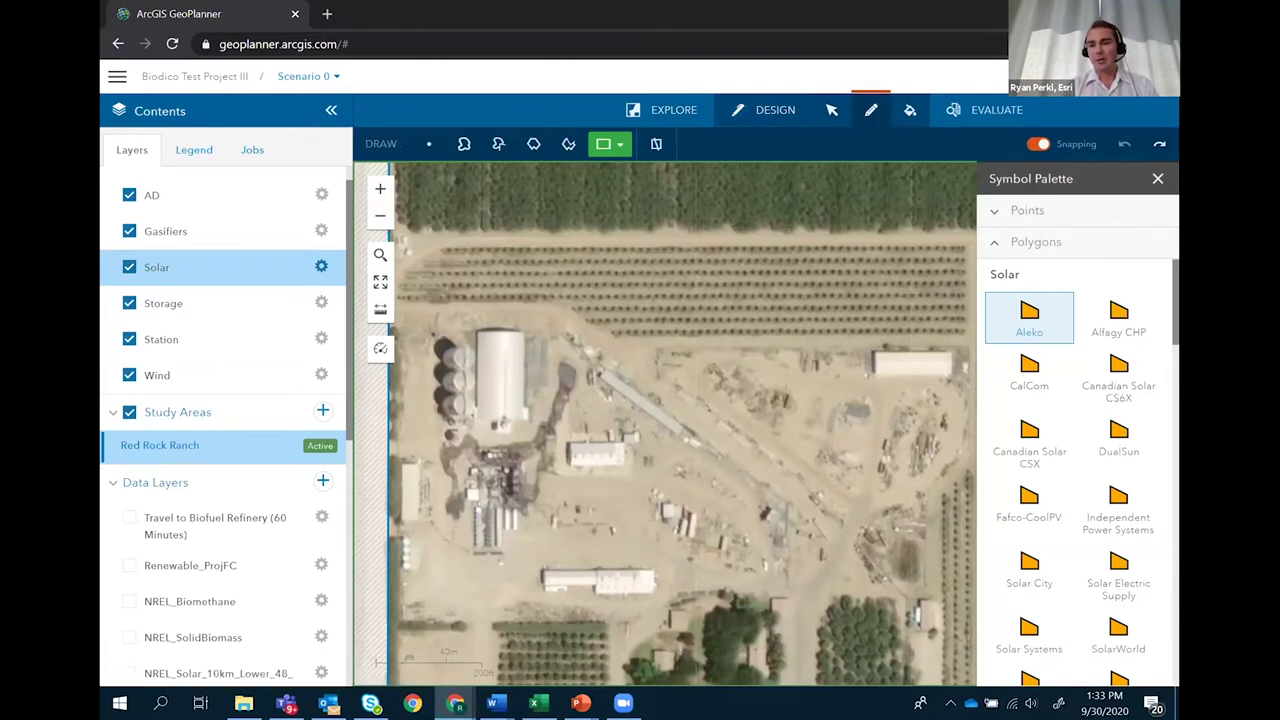
scroll(1078, 470, down, 3)
scroll(1078, 470, up, 3)
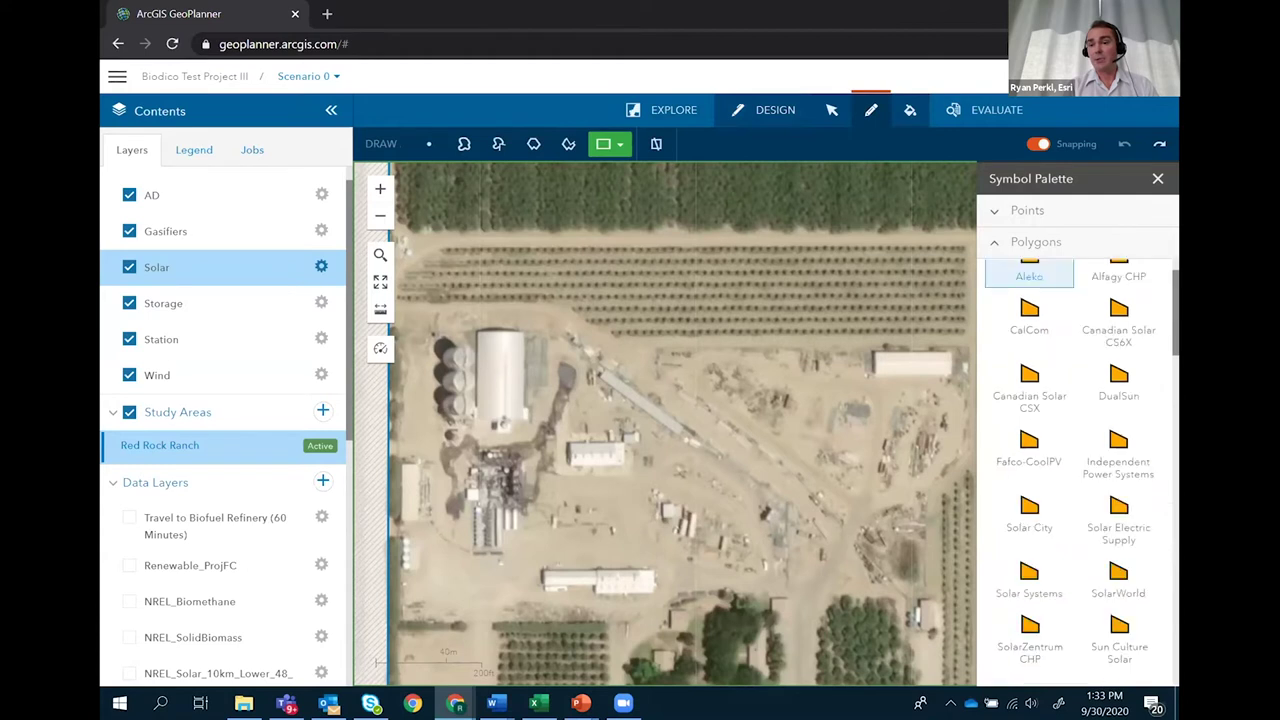
scroll(1078, 470, up, 1)
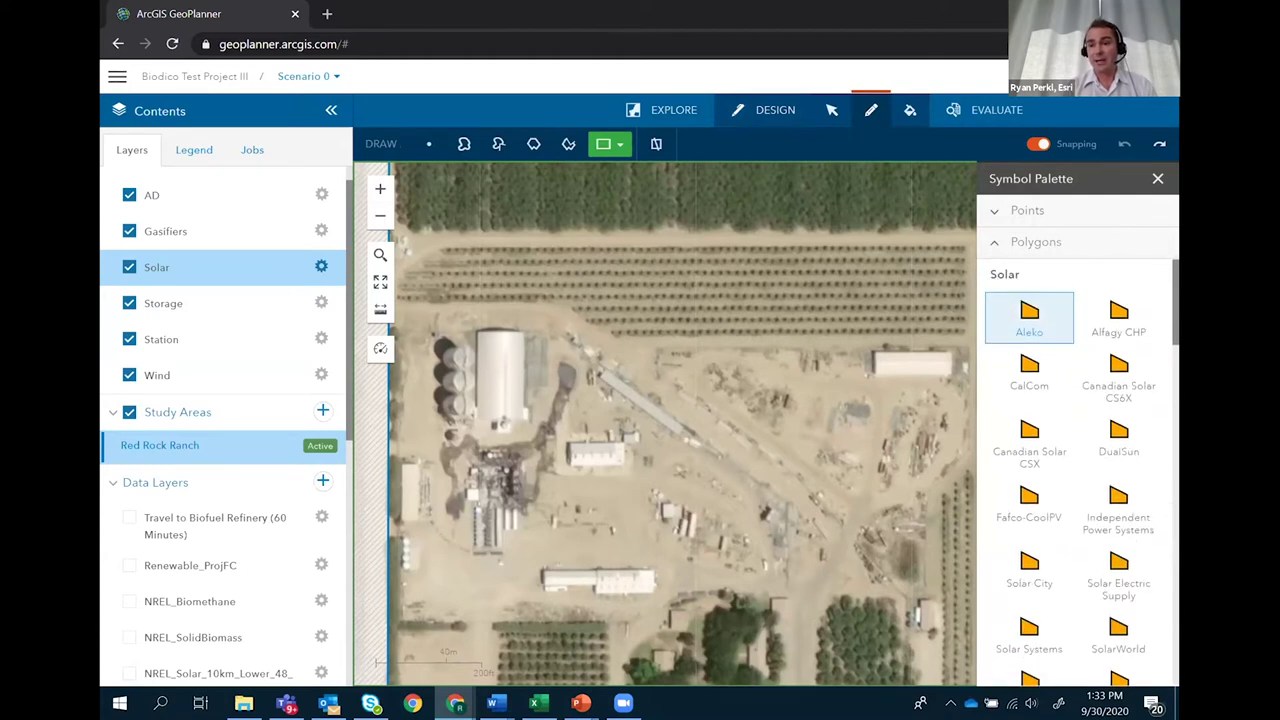
scroll(1070, 470, down, 1)
scroll(1078, 470, down, 5)
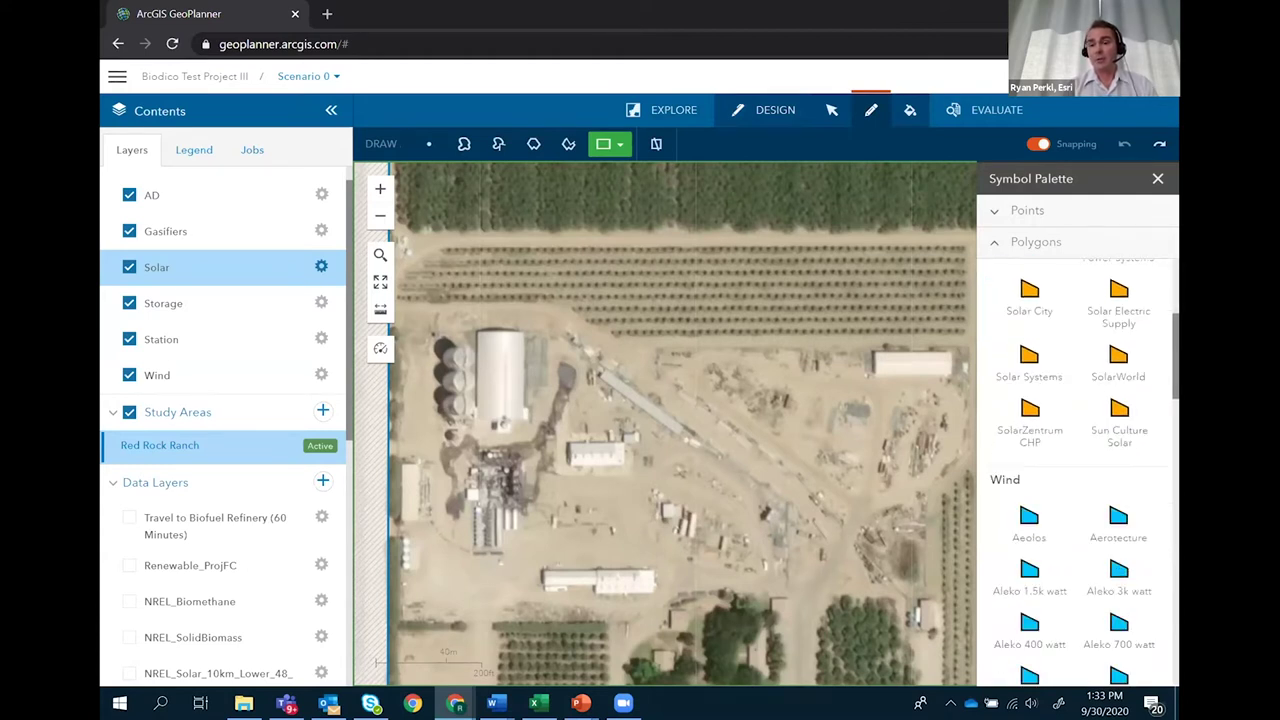
scroll(1078, 470, down, 5)
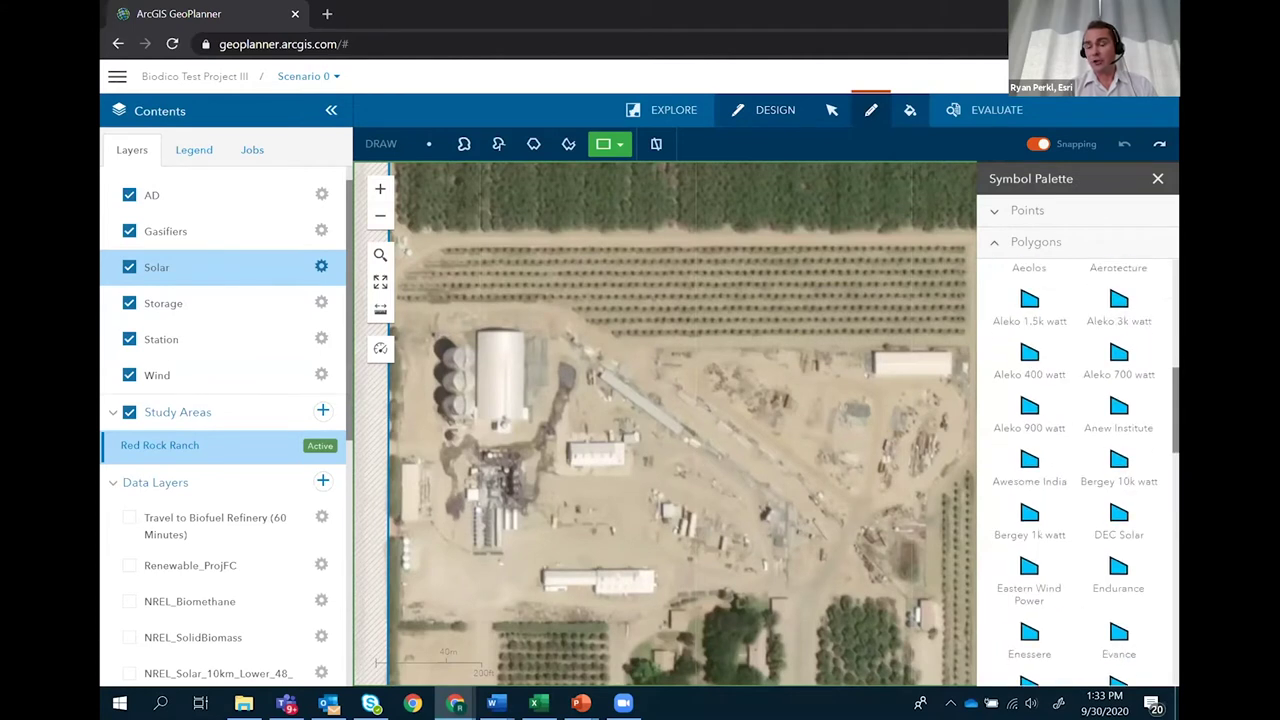
scroll(1078, 470, down, 5)
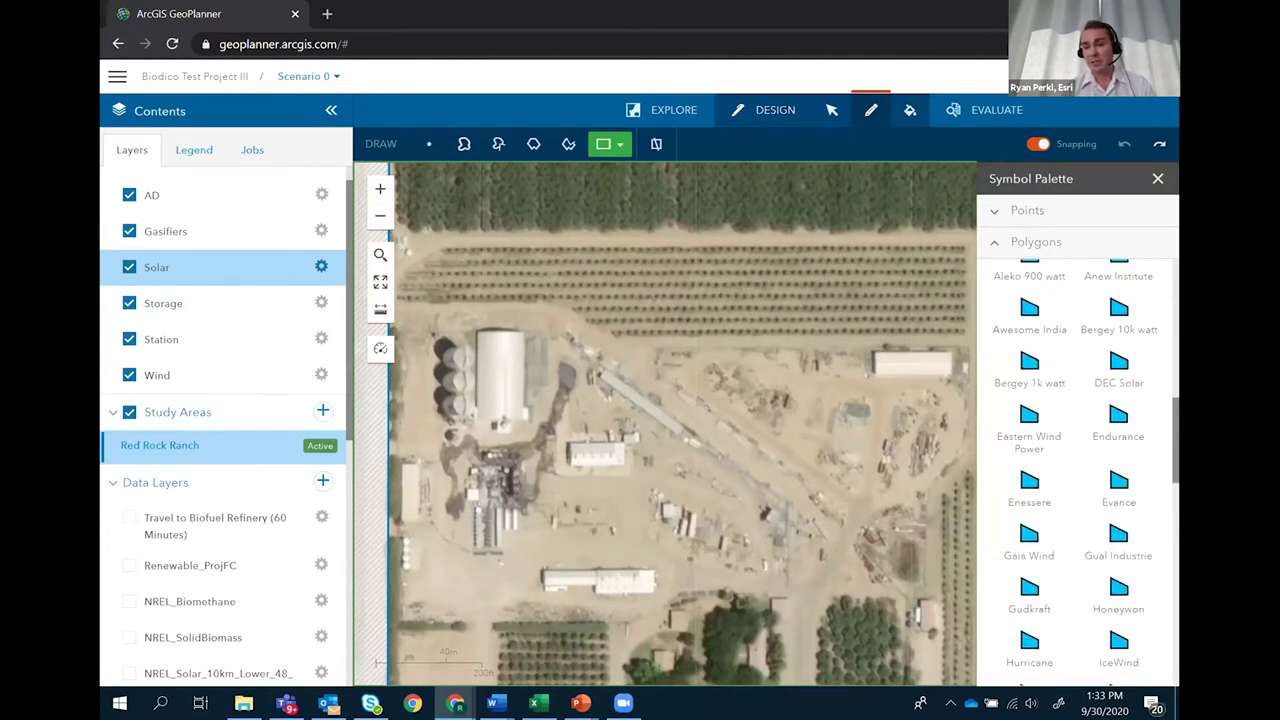
scroll(1078, 470, up, 3)
scroll(1078, 470, up, 8)
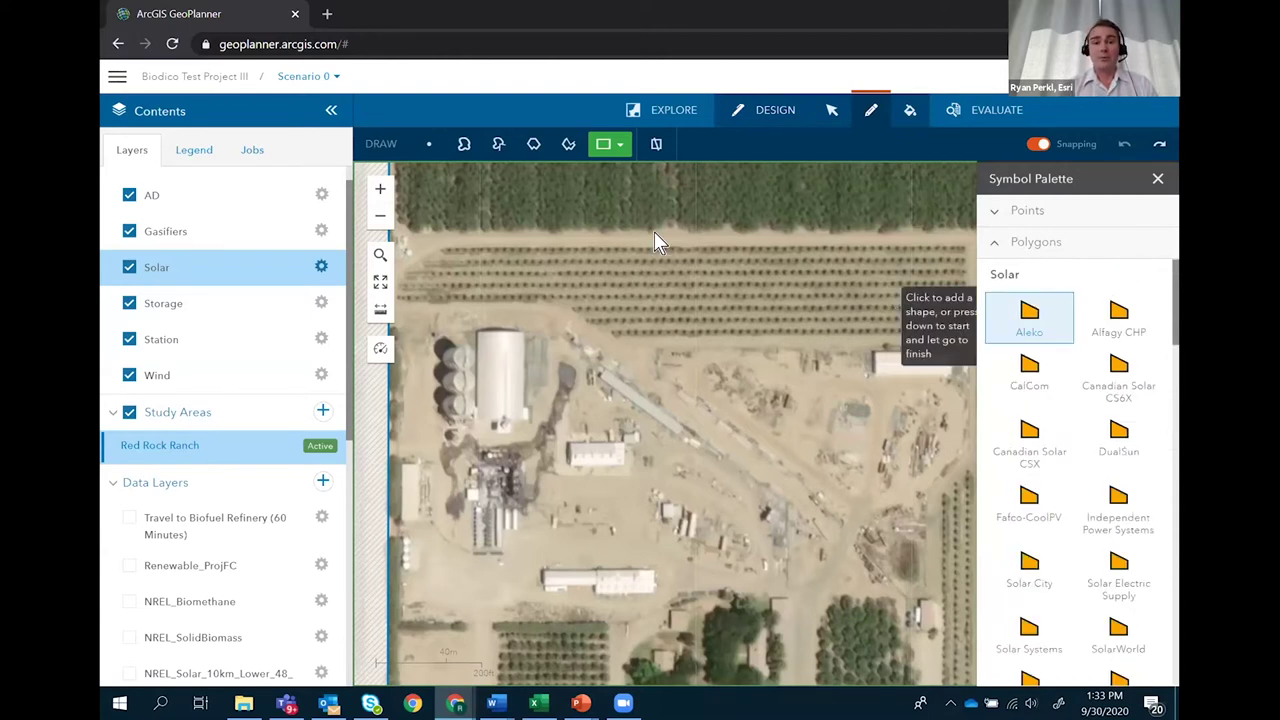
click(463, 146)
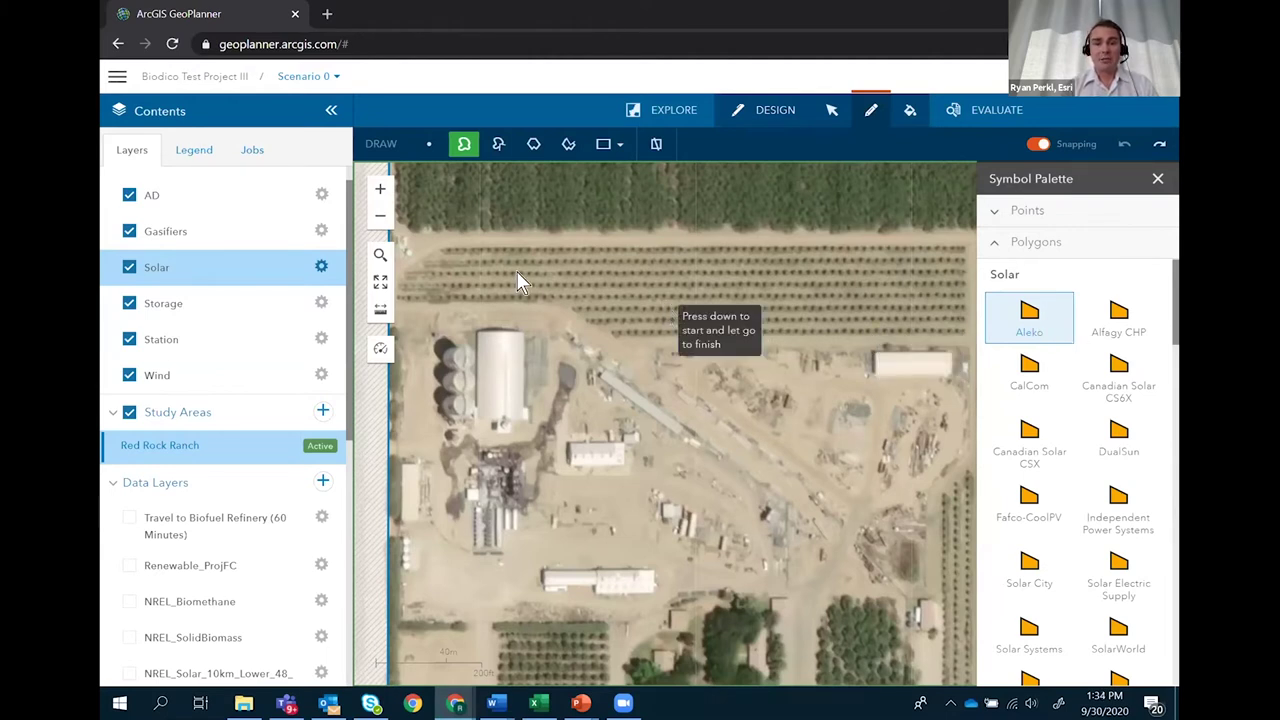
Sketch a long freehand solar polygon across the top orchard strip north of the ranch buildings.
mouse_move(443, 247)
mouse_down()
mouse_move(922, 253)
mouse_move(947, 290)
mouse_move(929, 326)
mouse_move(879, 329)
mouse_move(660, 333)
mouse_move(582, 302)
mouse_move(421, 290)
mouse_up()
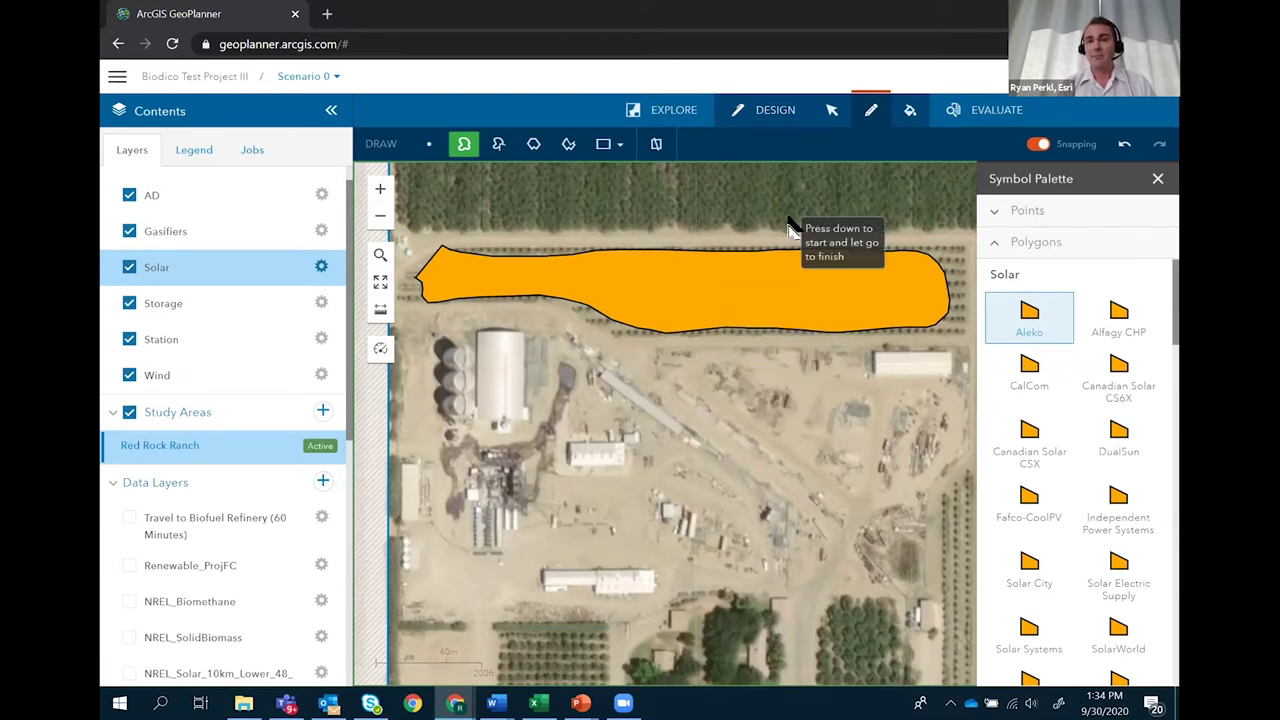
Open the evaluation KPI dashboard and step to Actual Generation Potential Solar, reading 2,374,686.71 kWh.
click(946, 116)
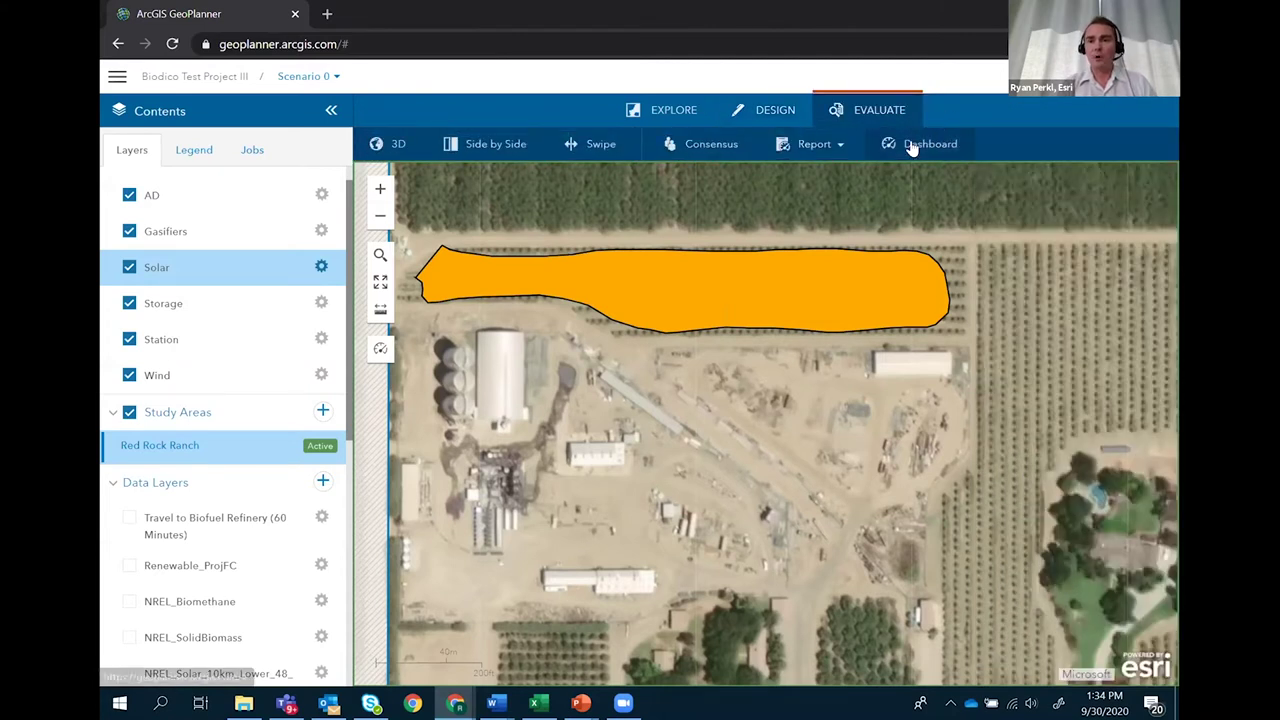
click(912, 148)
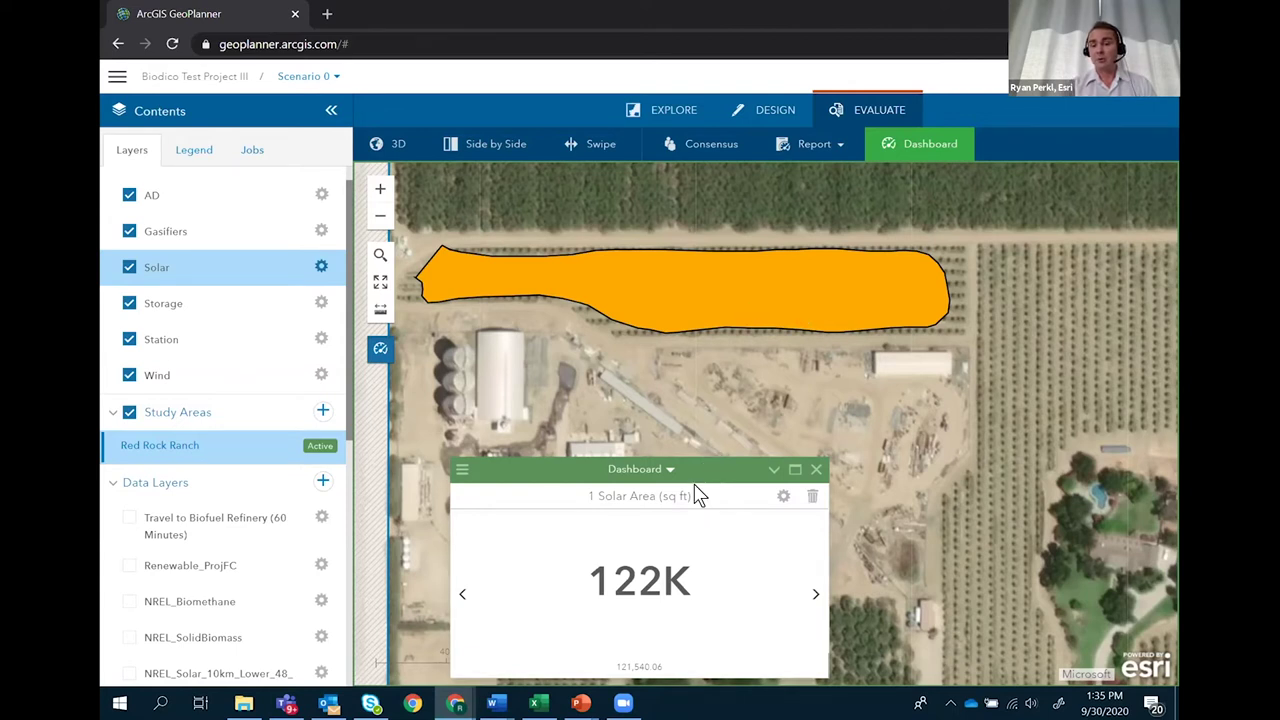
click(814, 595)
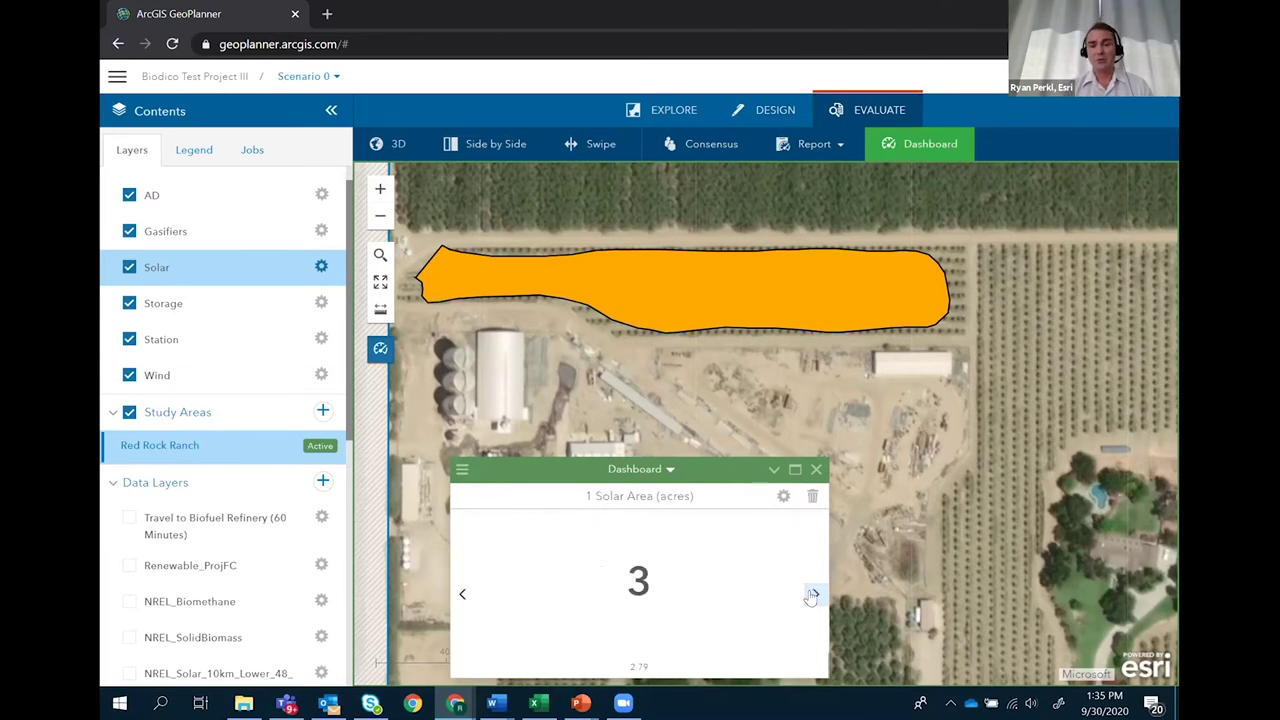
click(814, 595)
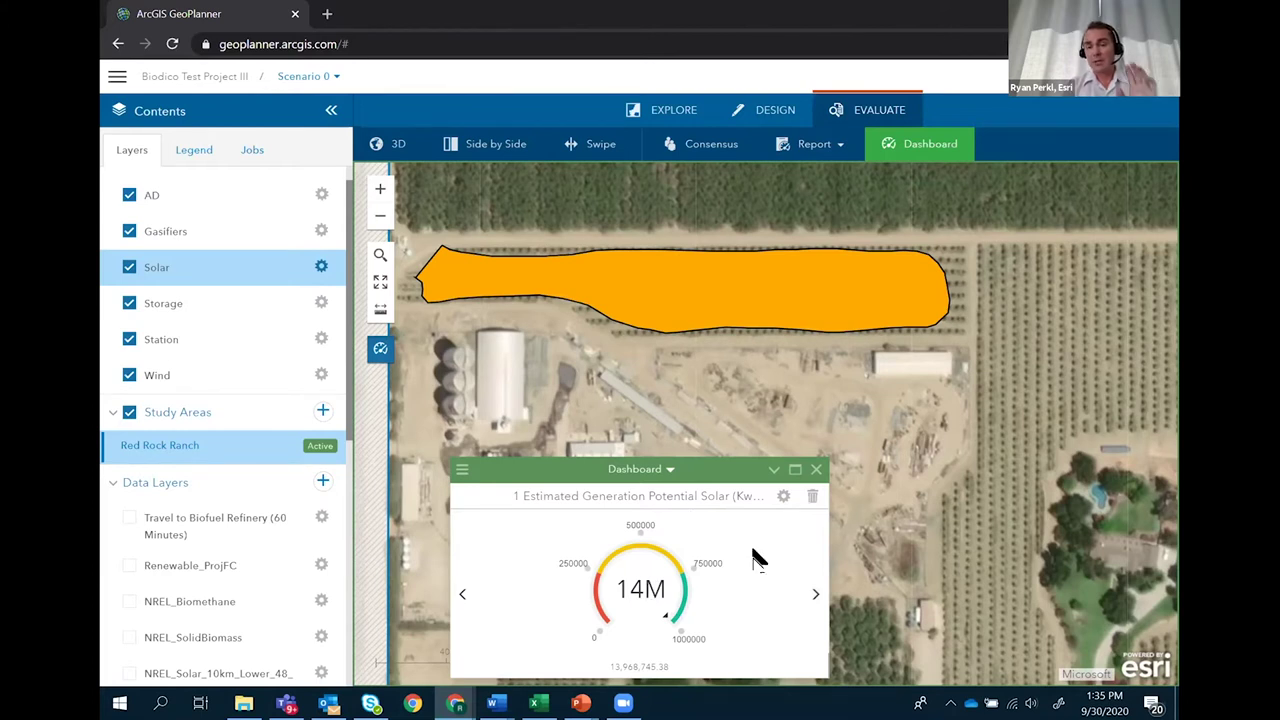
click(814, 597)
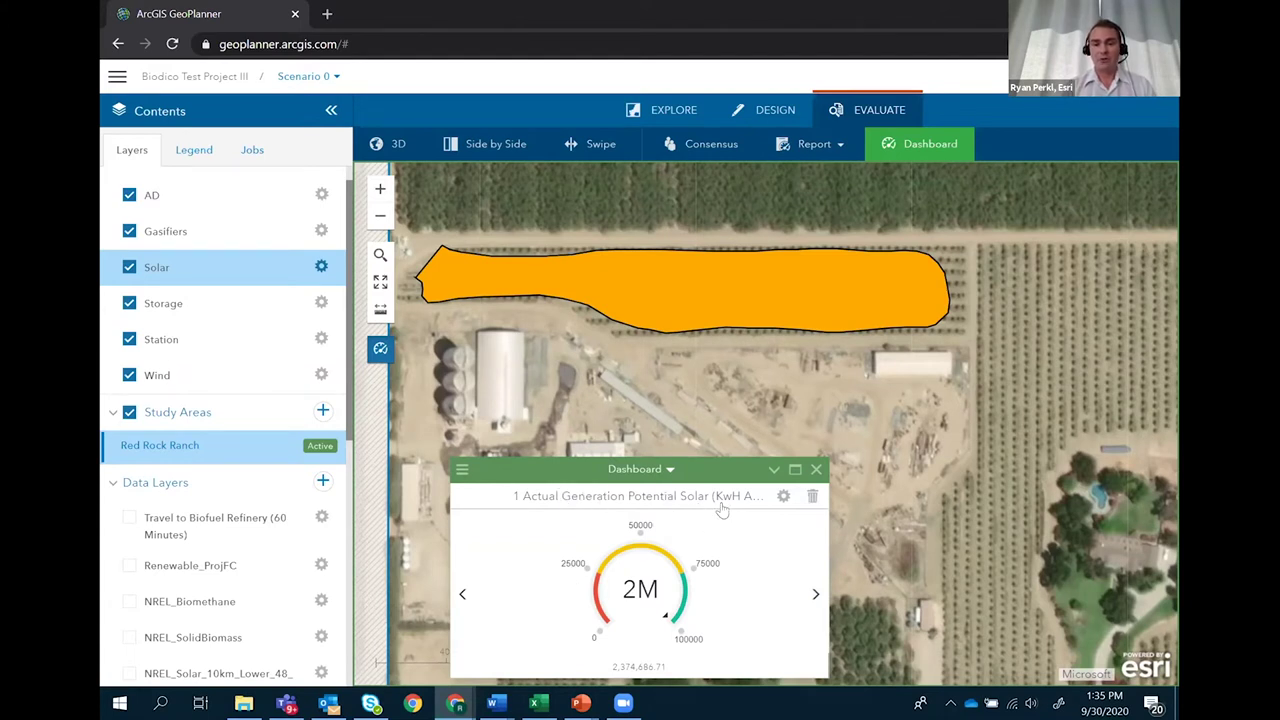
click(783, 497)
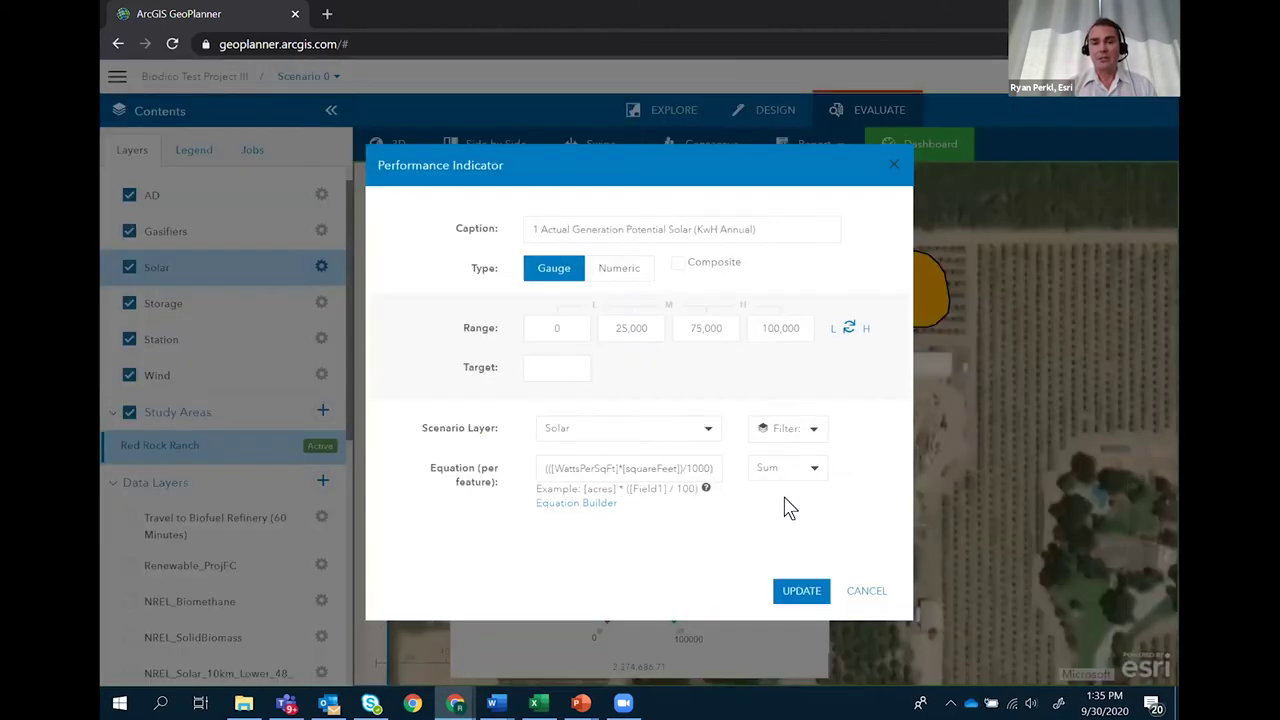
click(580, 503)
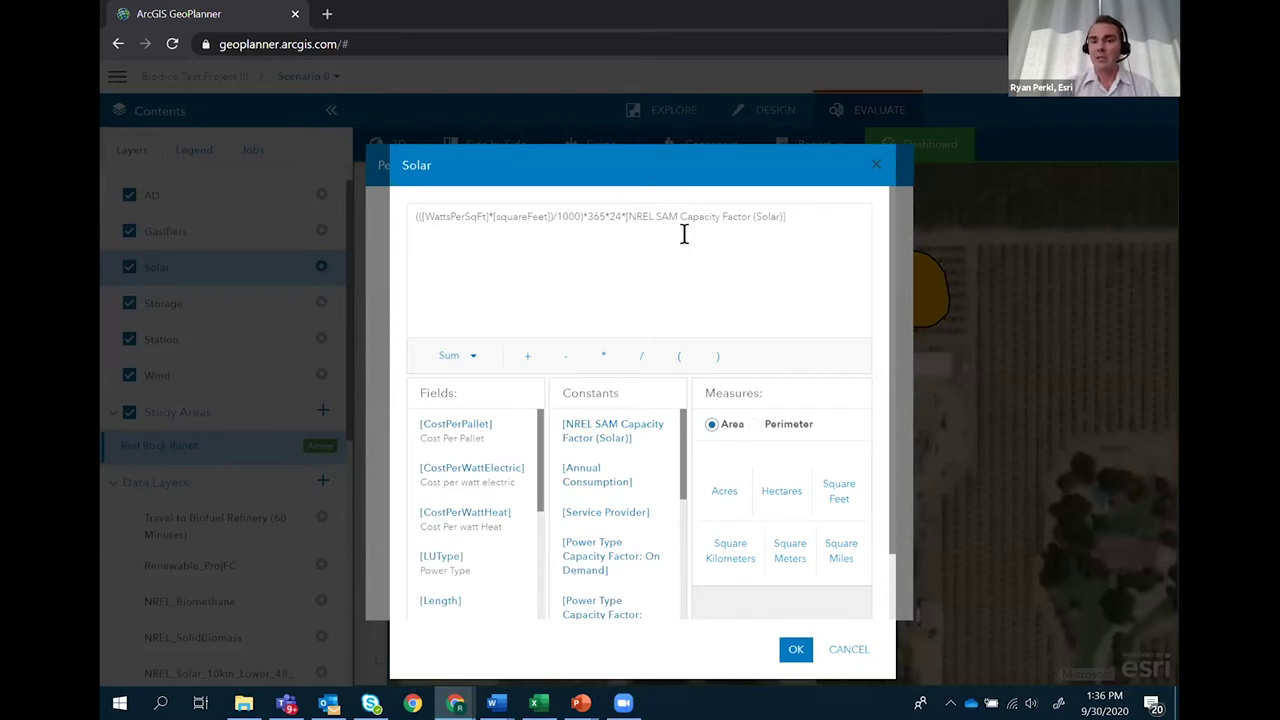
click(874, 168)
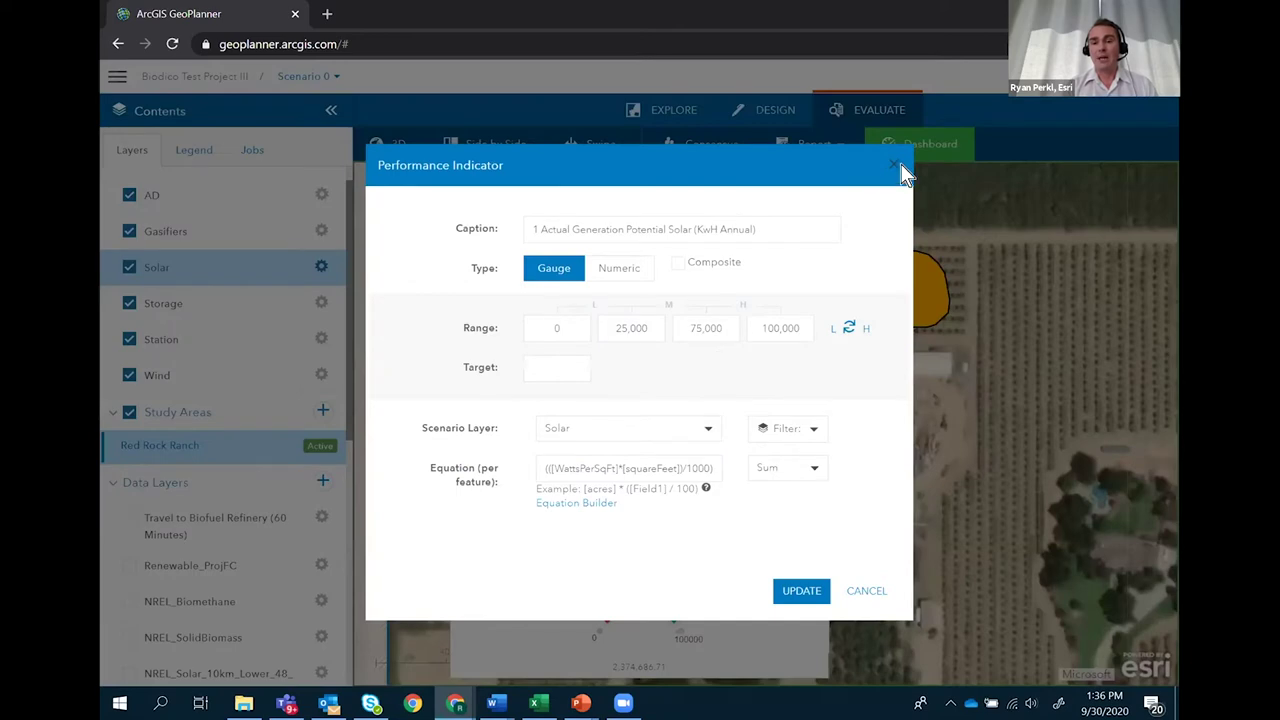
click(899, 171)
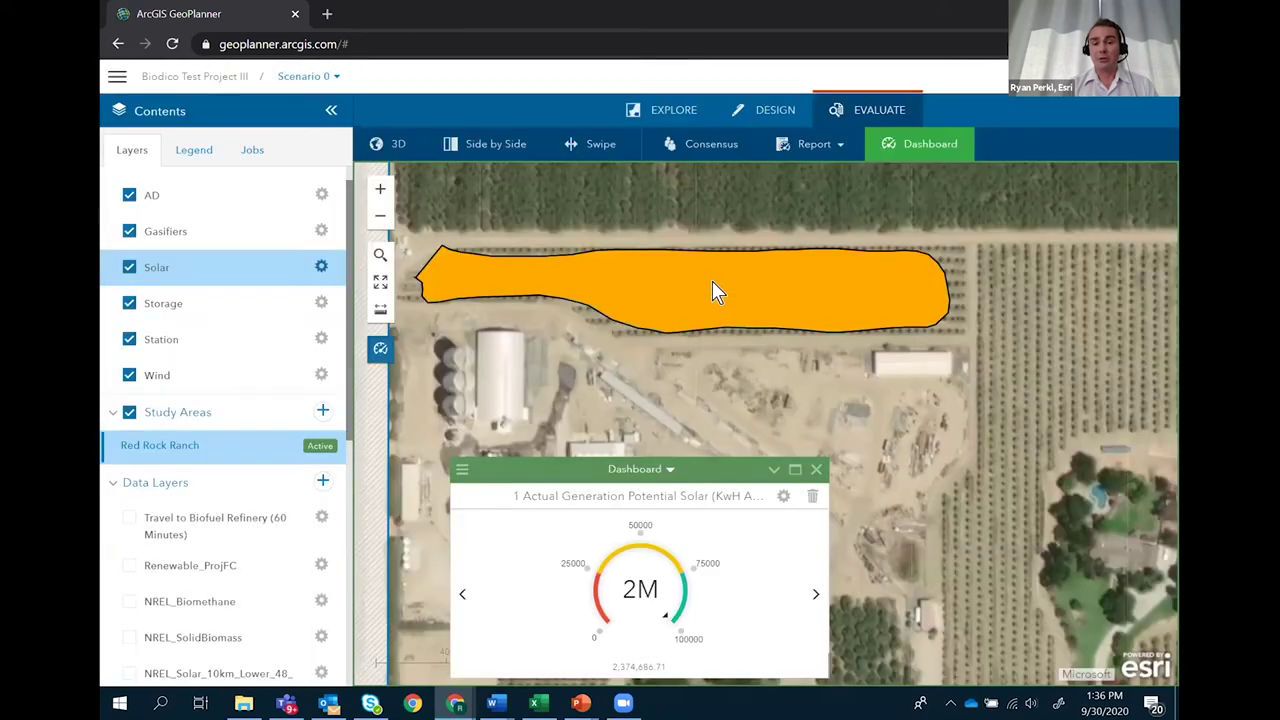
Cycle through panel cost and generation KPIs, ending on 11,371.28 solar panels, then resume design mode.
click(815, 595)
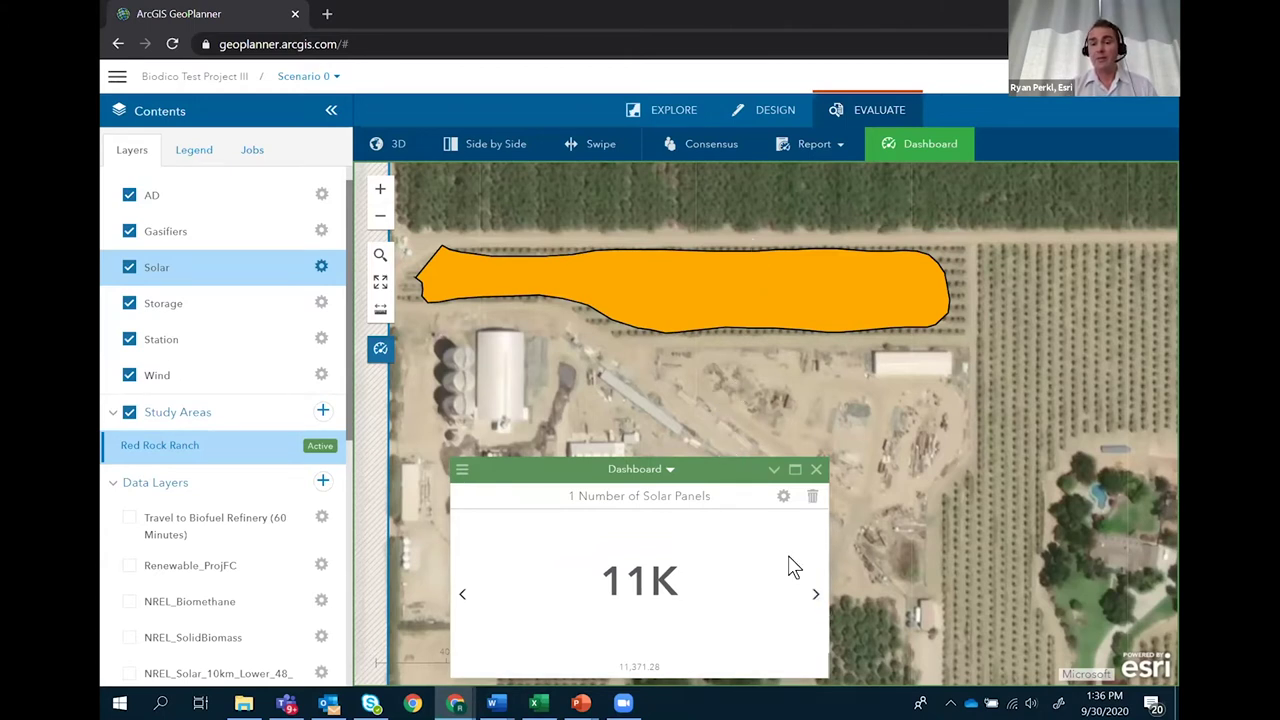
click(811, 594)
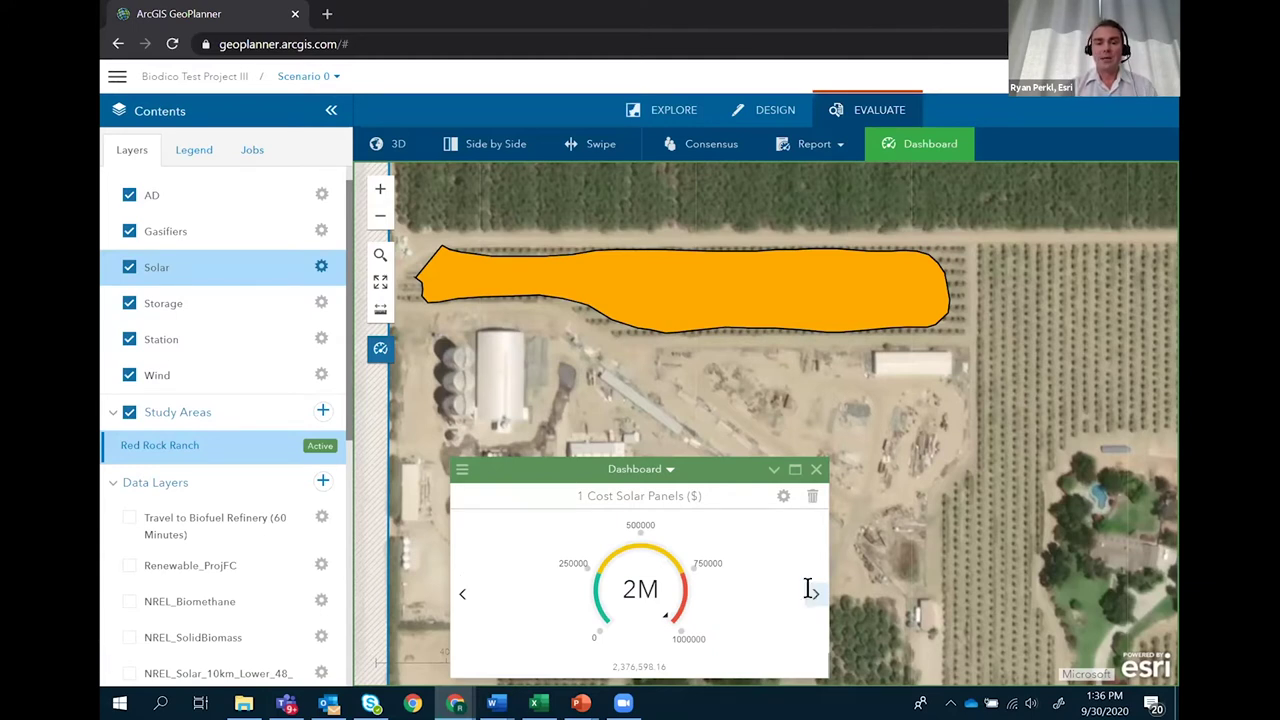
click(462, 596)
click(462, 596)
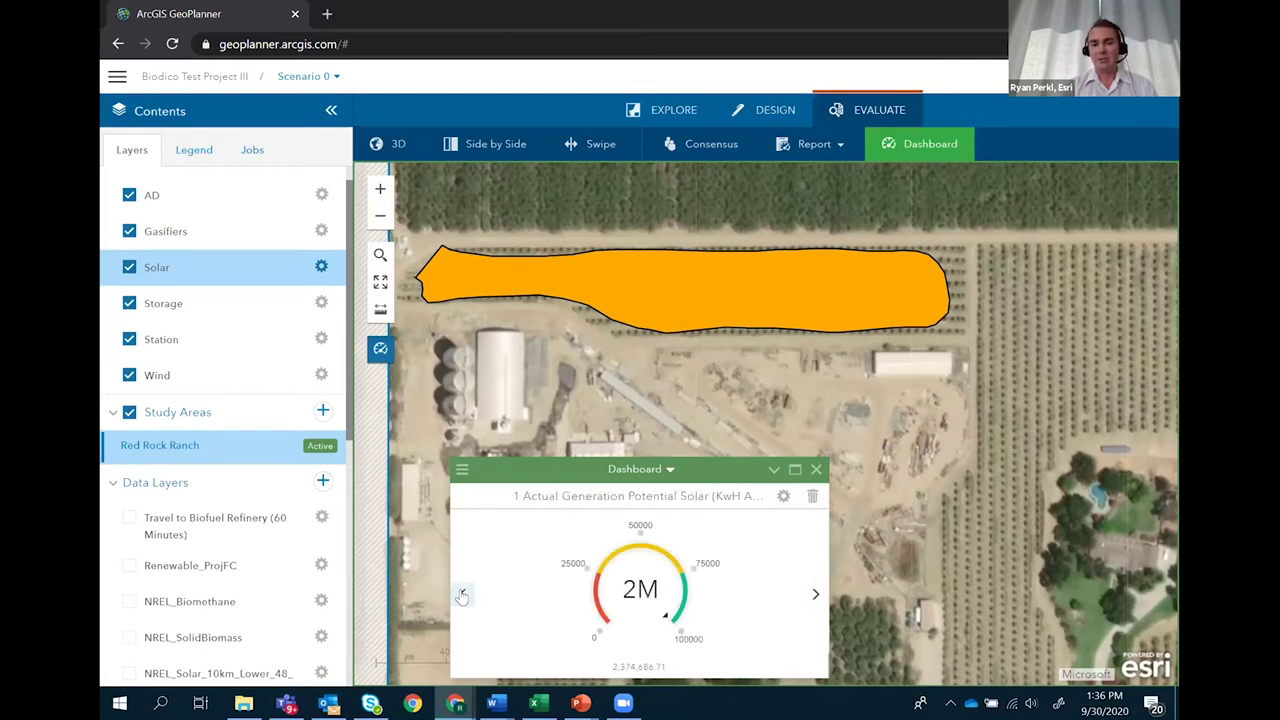
click(462, 596)
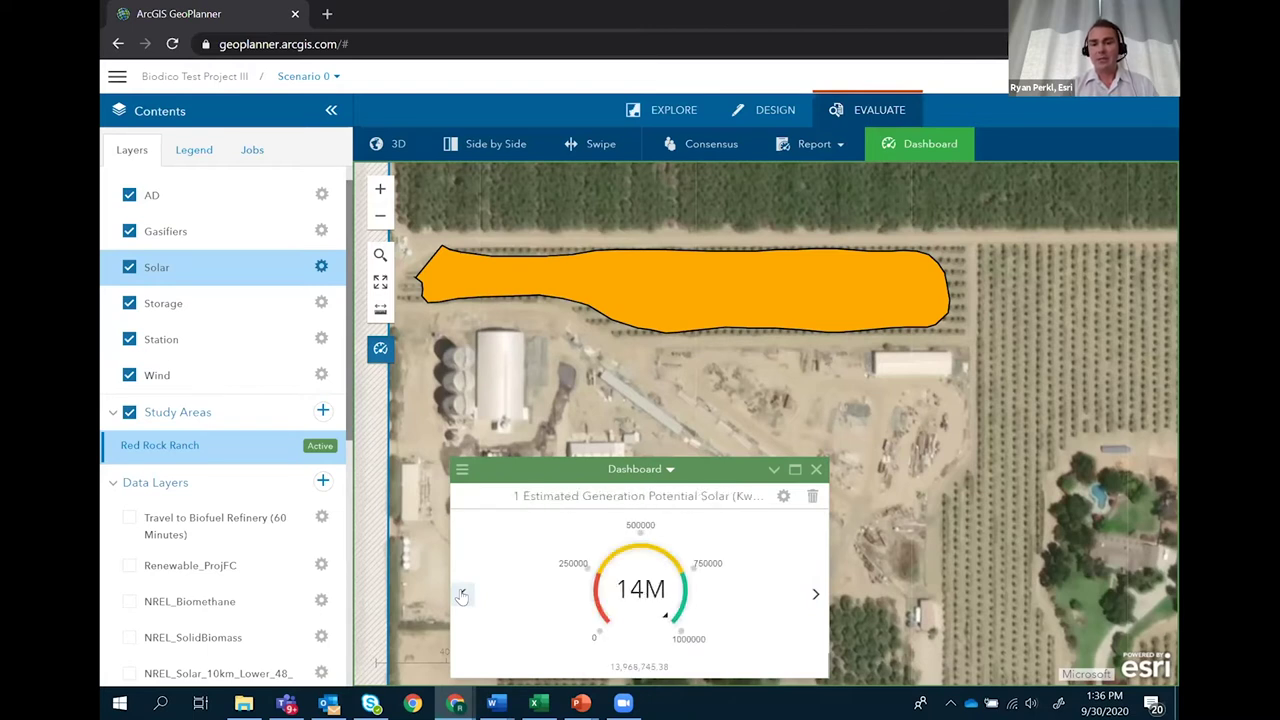
click(816, 596)
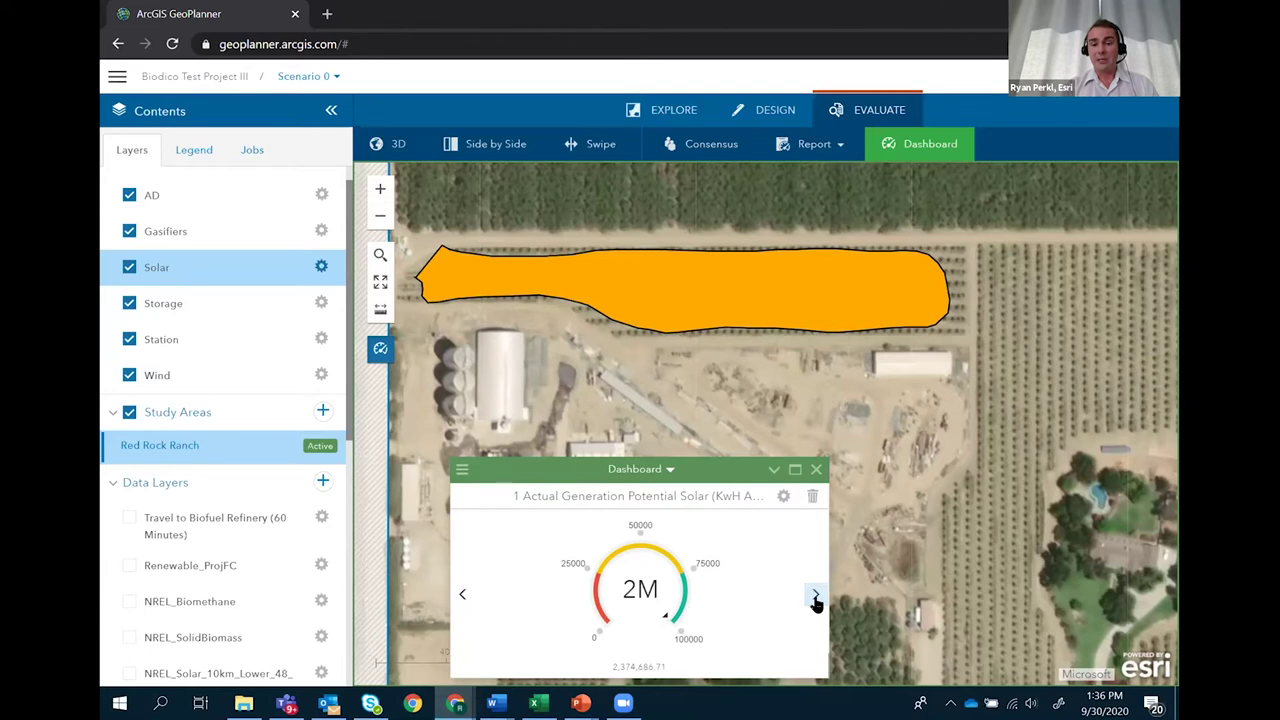
click(816, 597)
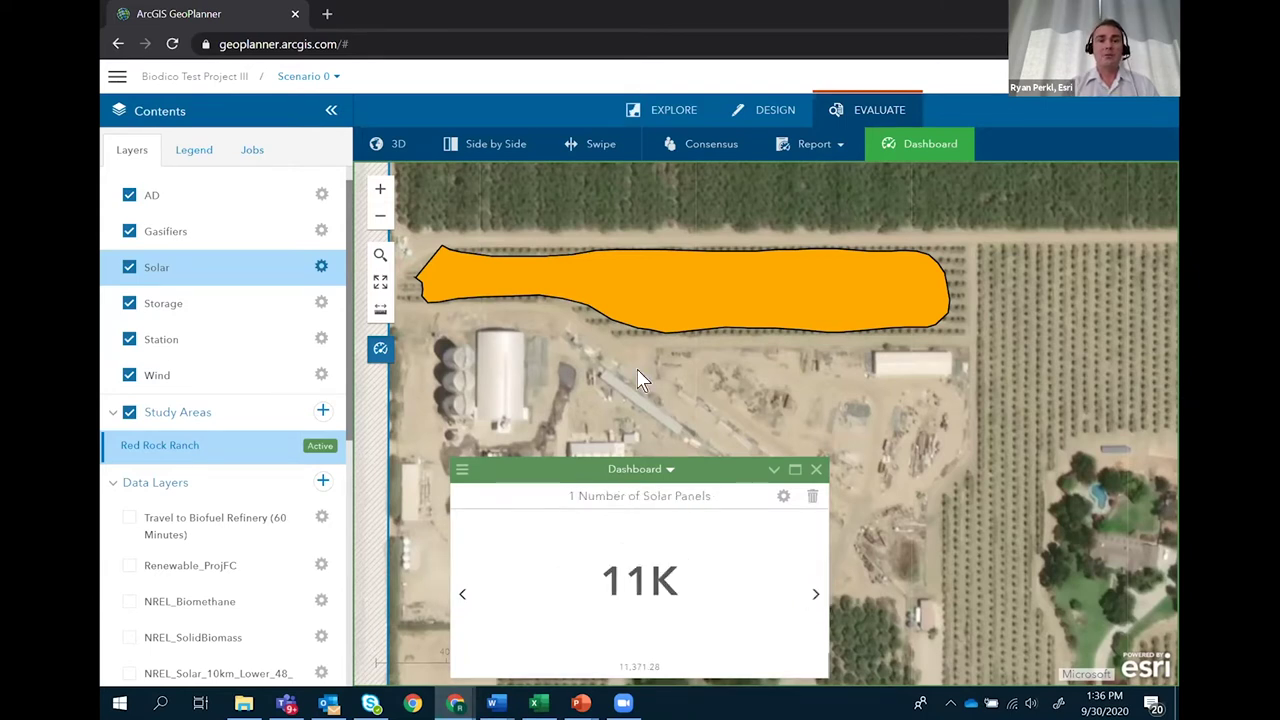
click(783, 115)
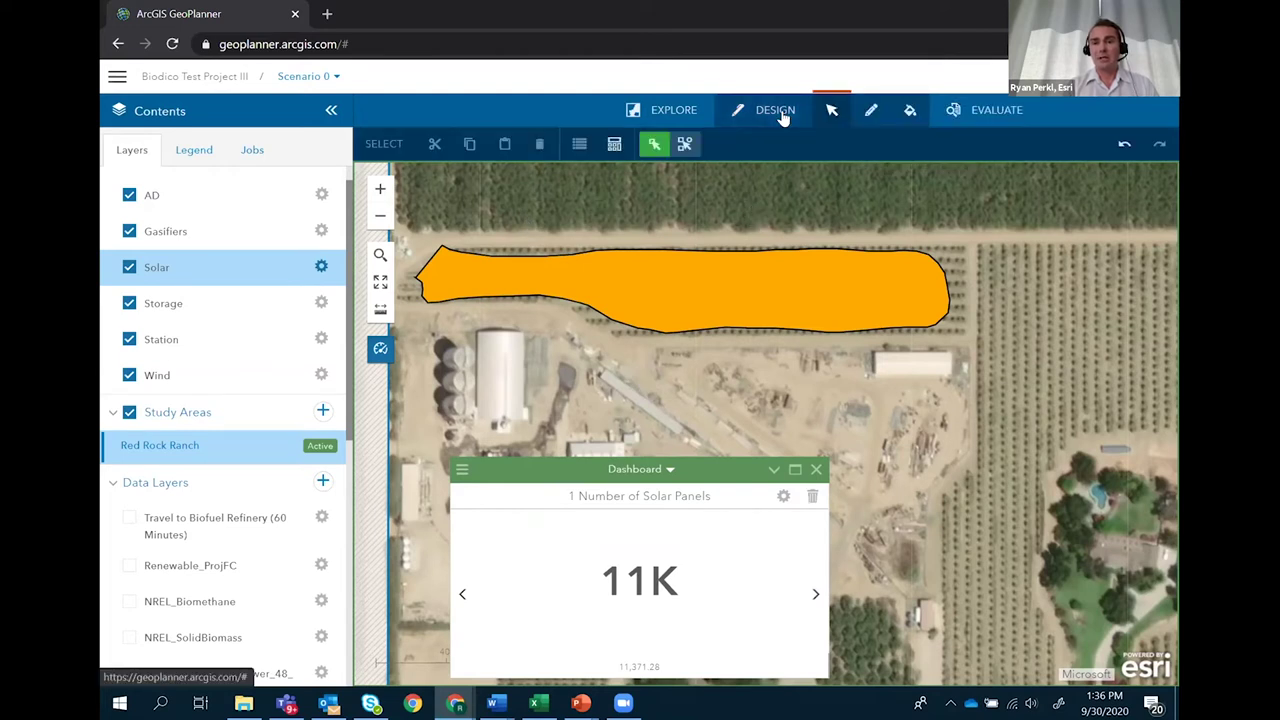
Draw a second freehand solar polygon east of the buildings, raising panels to 16,114.15.
click(869, 118)
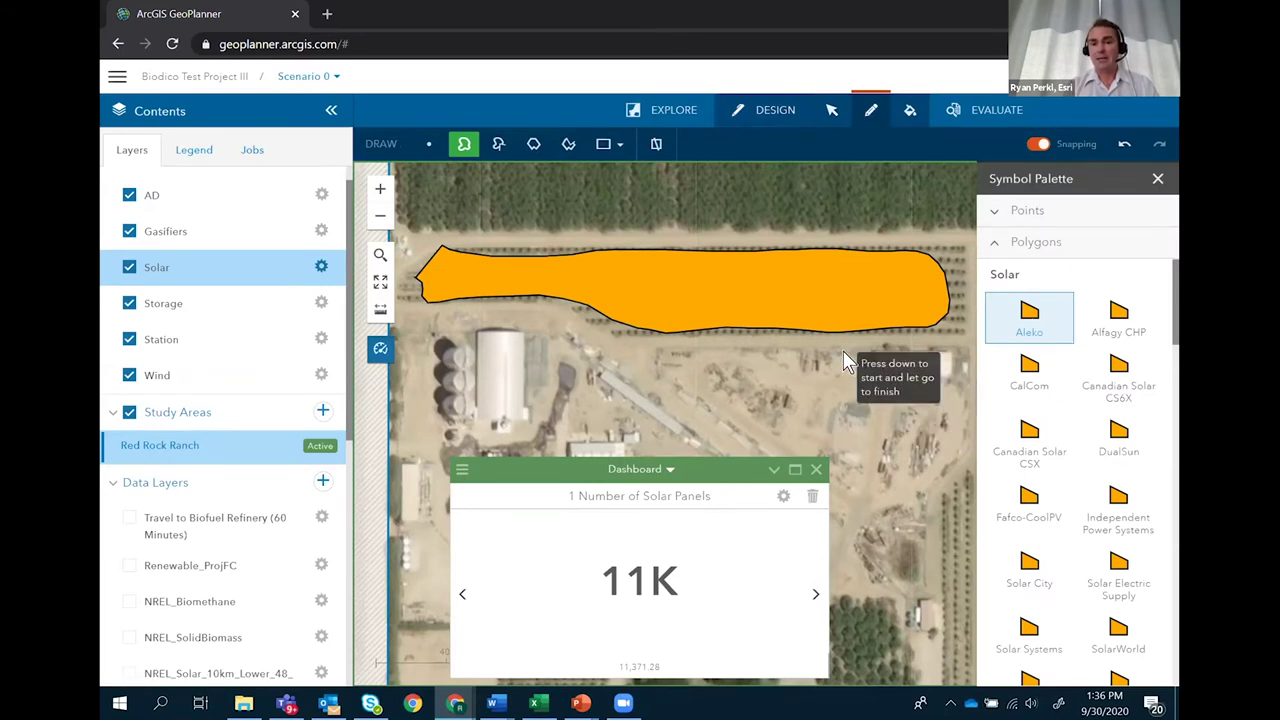
mouse_move(845, 354)
mouse_down()
mouse_move(917, 364)
mouse_move(931, 399)
mouse_move(936, 483)
mouse_move(915, 532)
mouse_move(873, 527)
mouse_move(840, 410)
mouse_up()
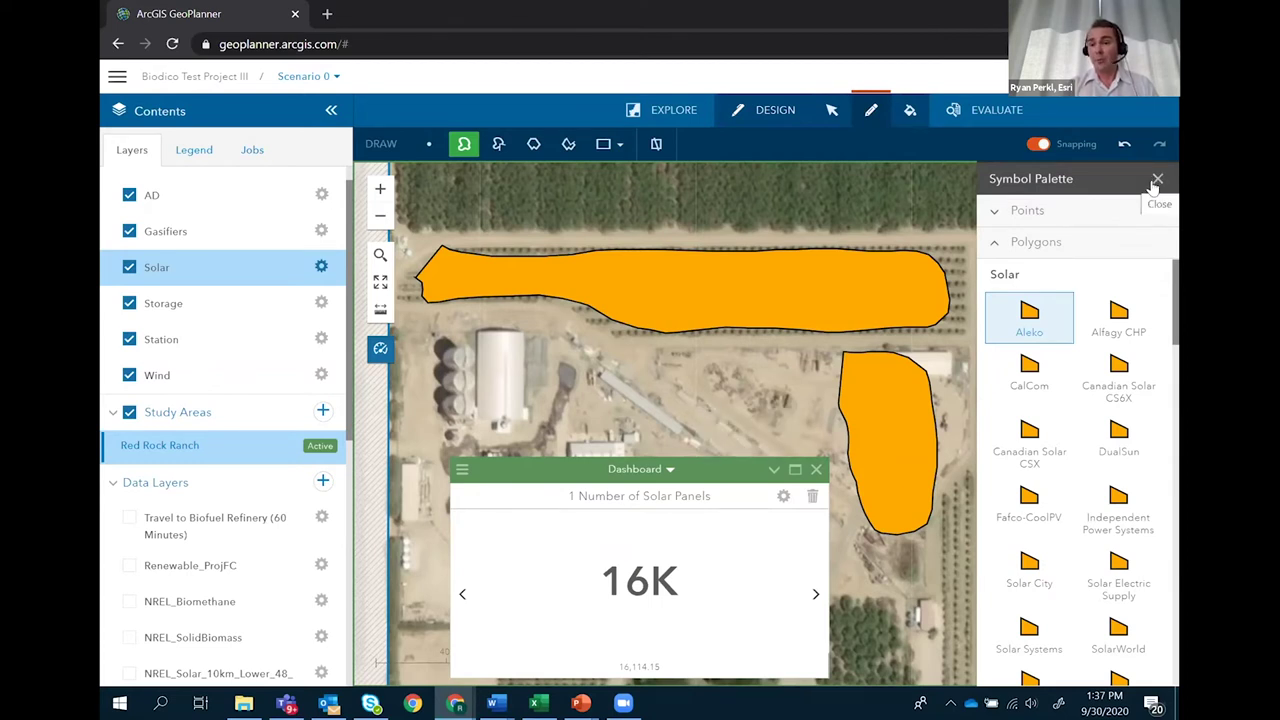
click(1157, 181)
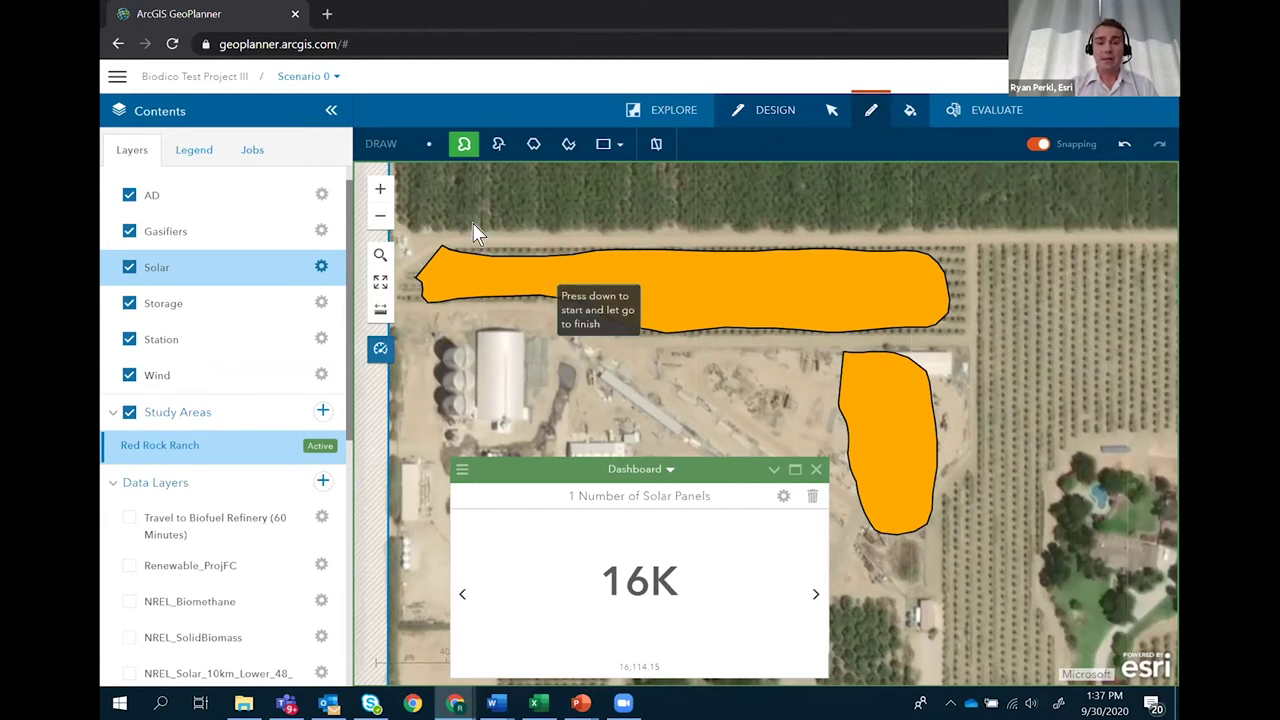
click(336, 77)
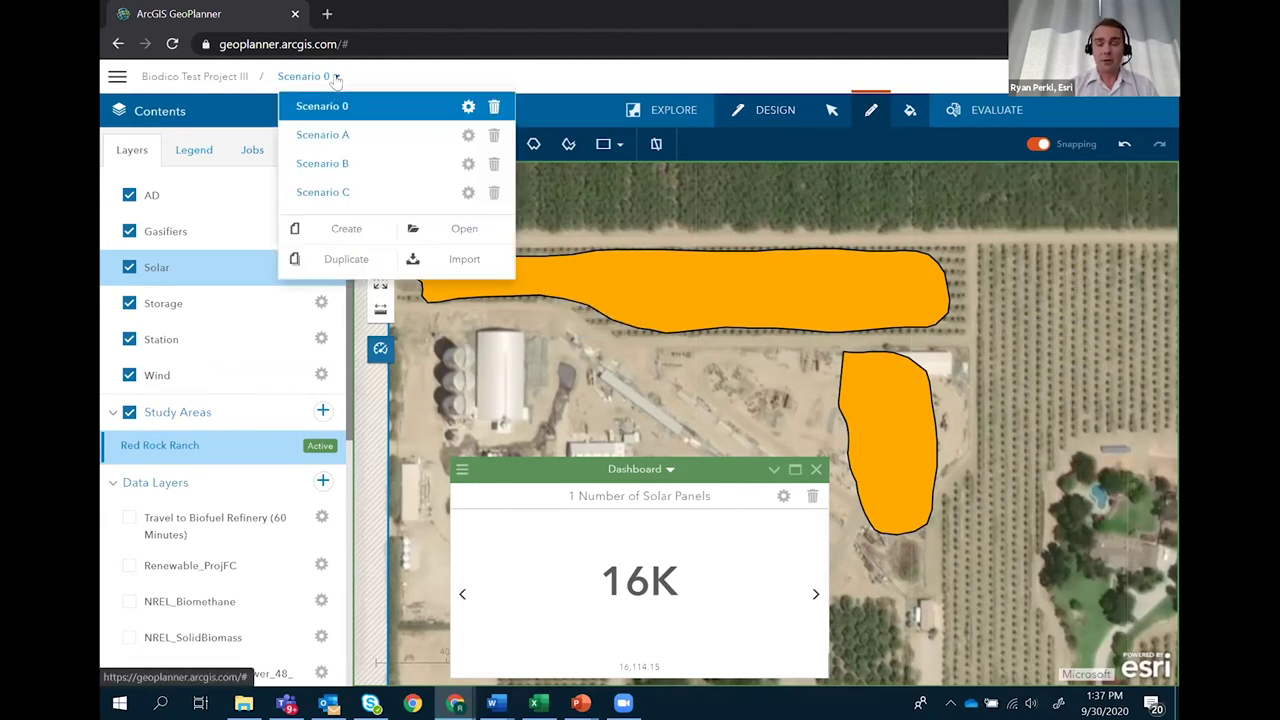
Switch to Scenario A and step the dashboard back to the Solar Area (sq ft) metric.
click(332, 137)
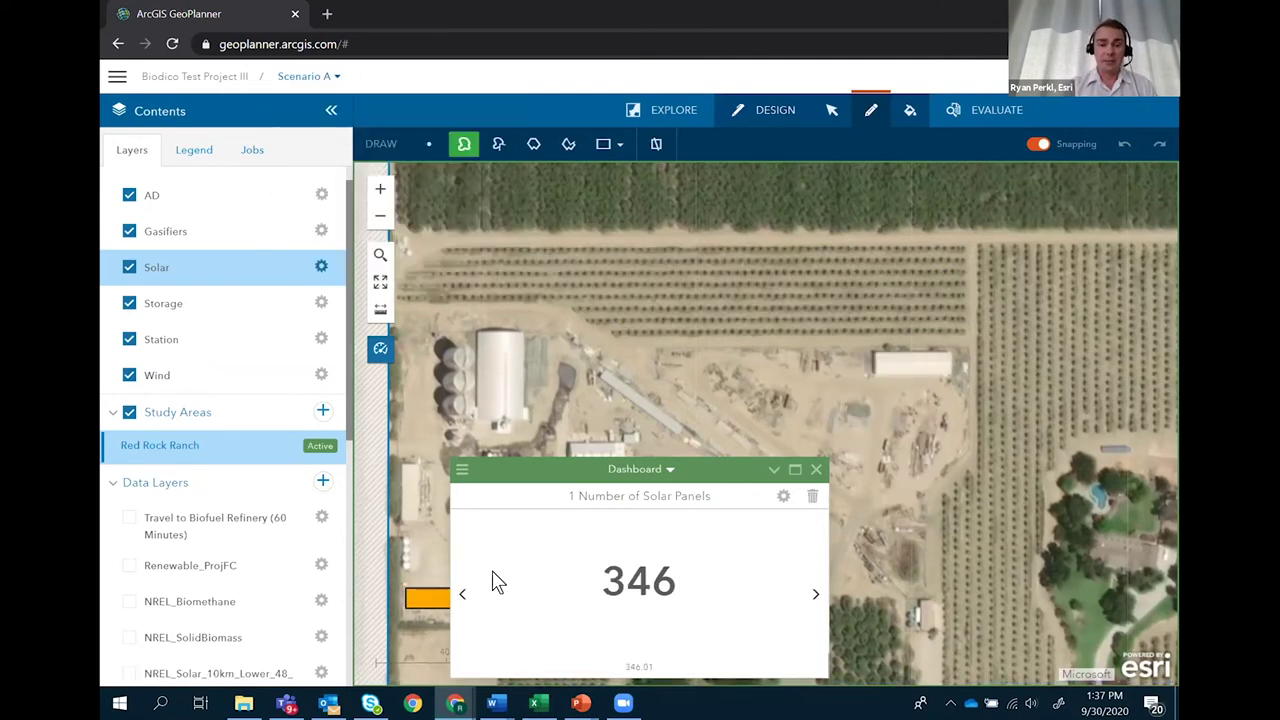
click(466, 598)
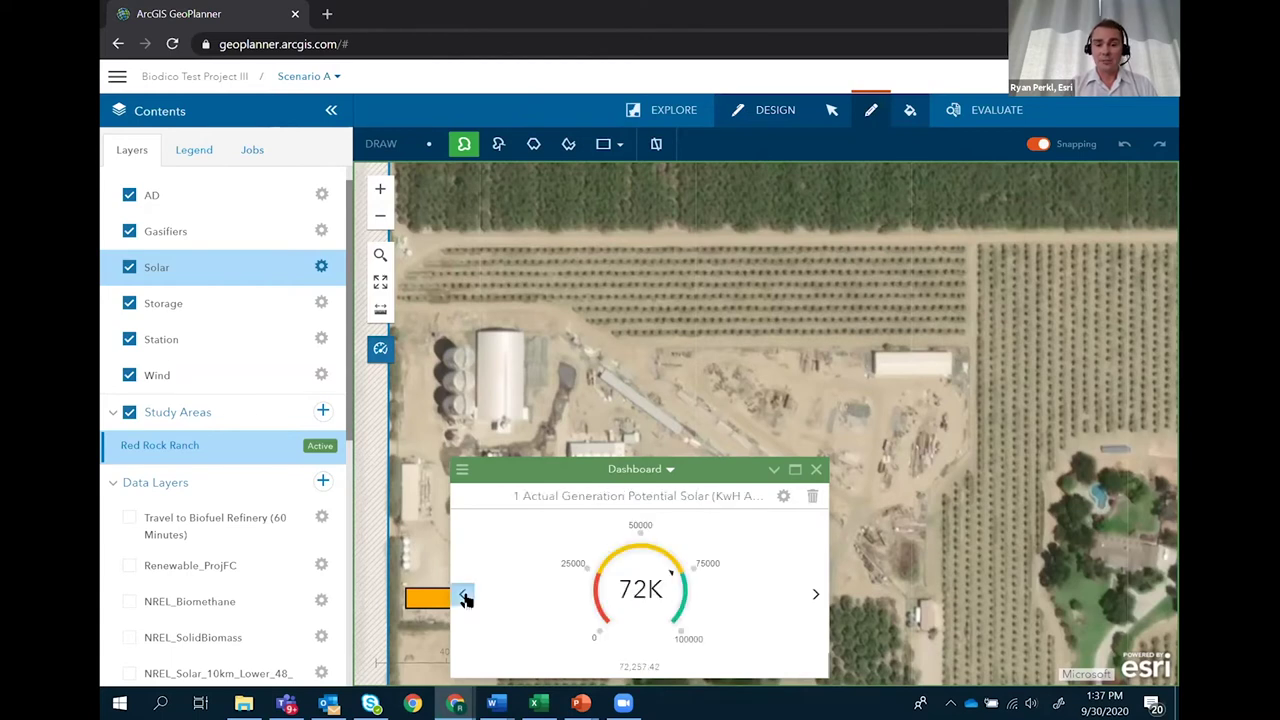
click(466, 598)
click(466, 598)
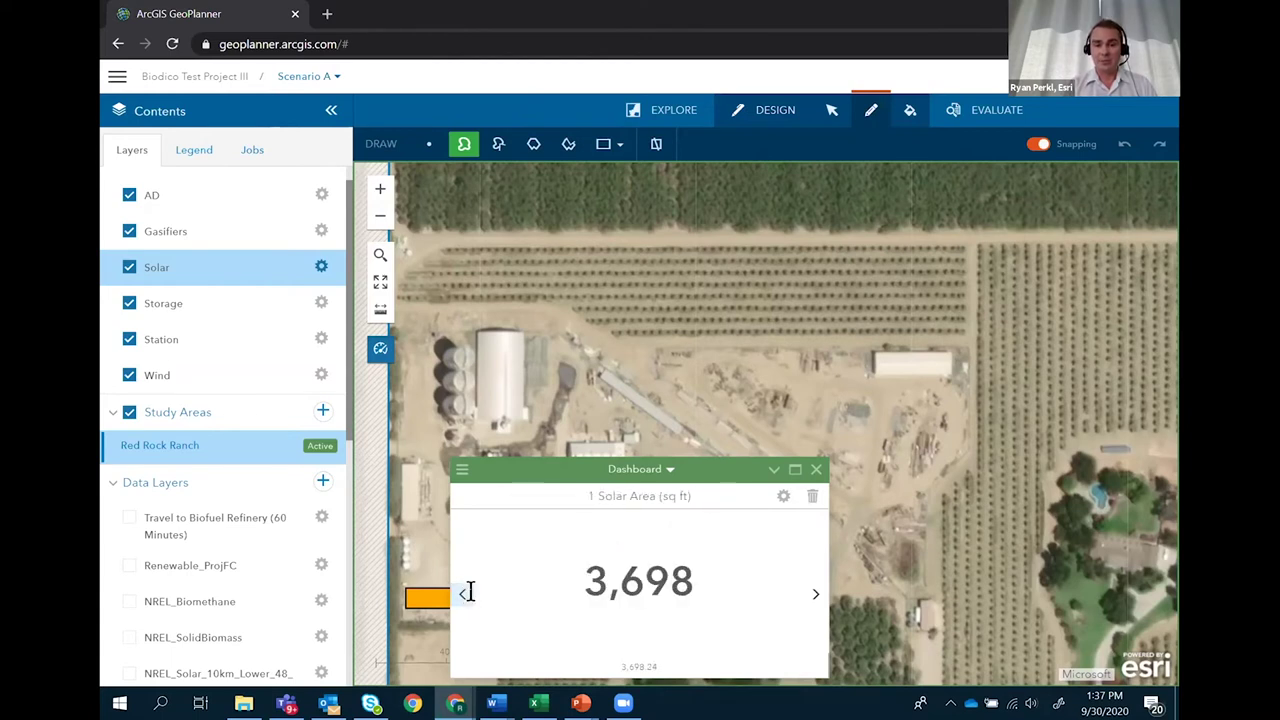
Move the dashboard panel further right and step back to the ZNEF Balance gauge (-18,040.02).
drag(715, 470, 824, 467)
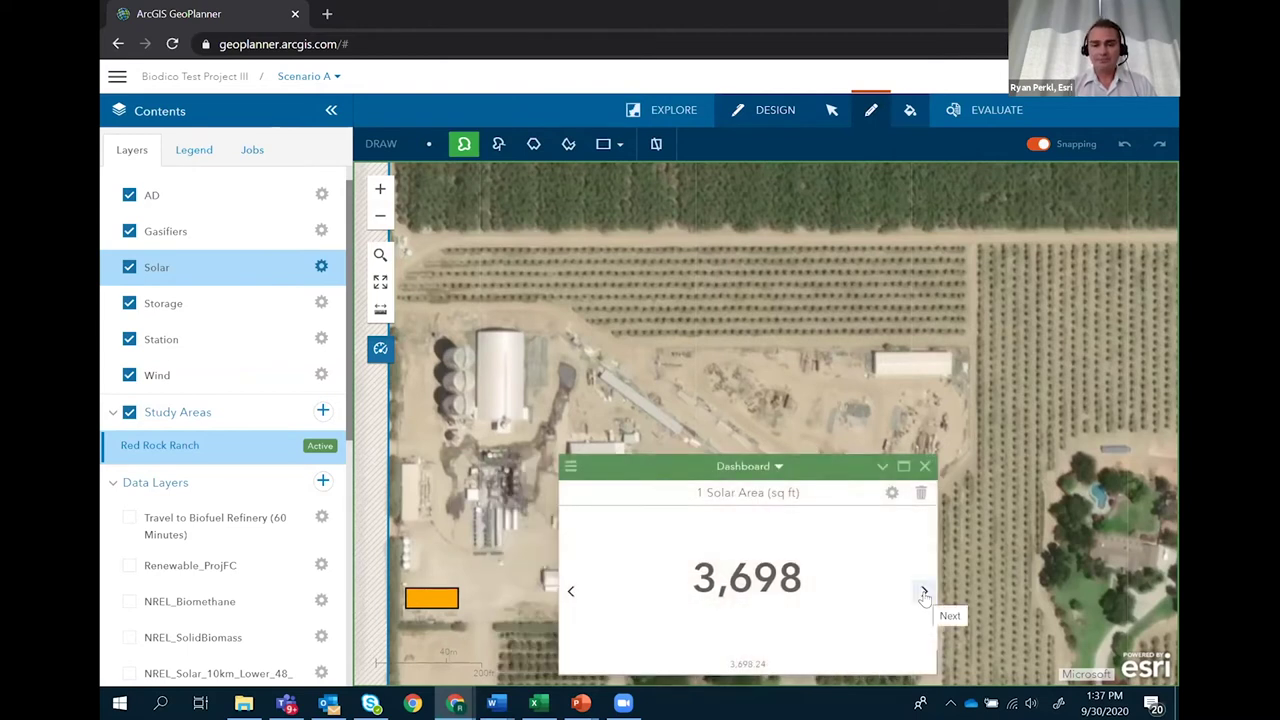
click(571, 592)
click(571, 592)
click(571, 592)
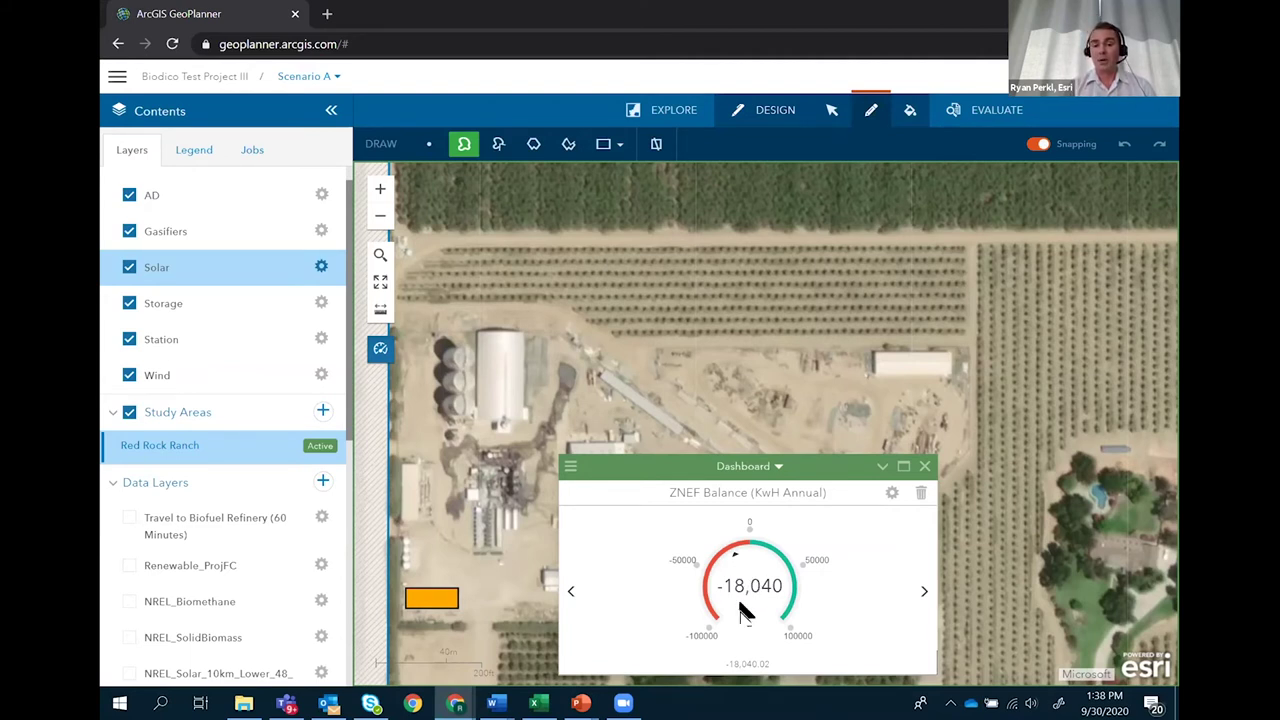
Switch to Scenario B, bringing the ZNEF Balance to 140,408.37 kWh annual.
click(338, 80)
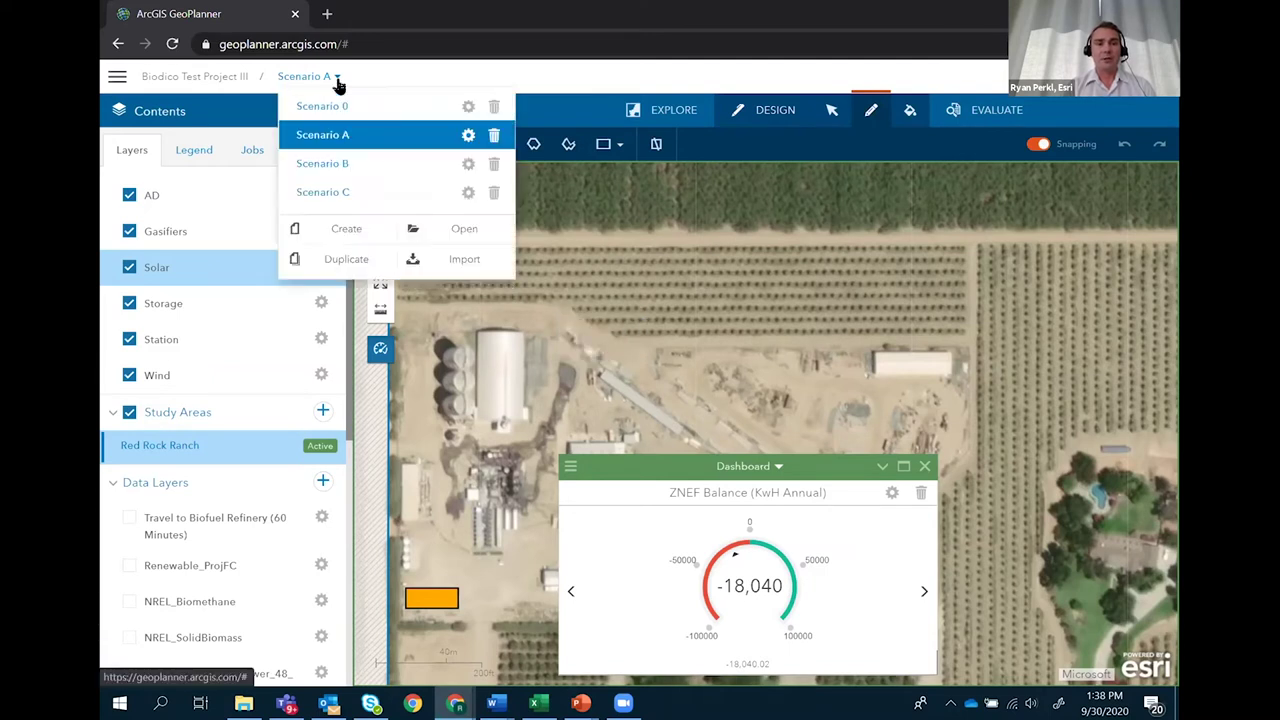
click(322, 163)
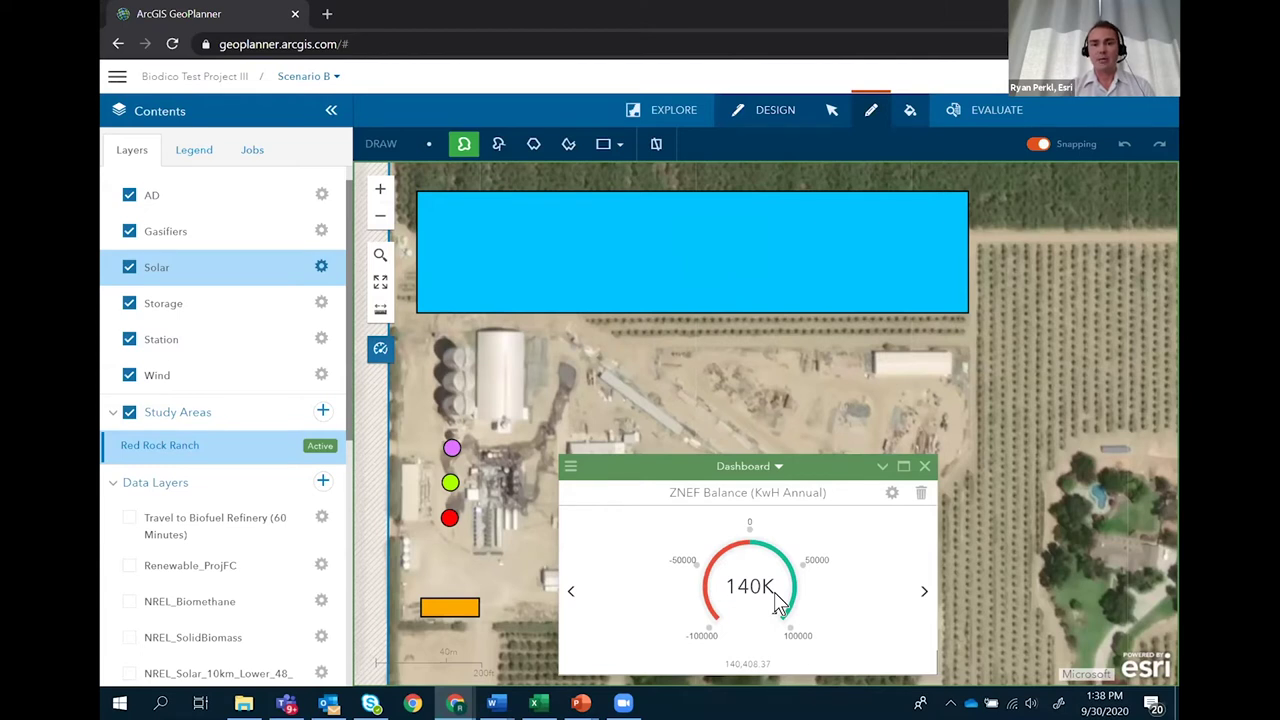
click(332, 78)
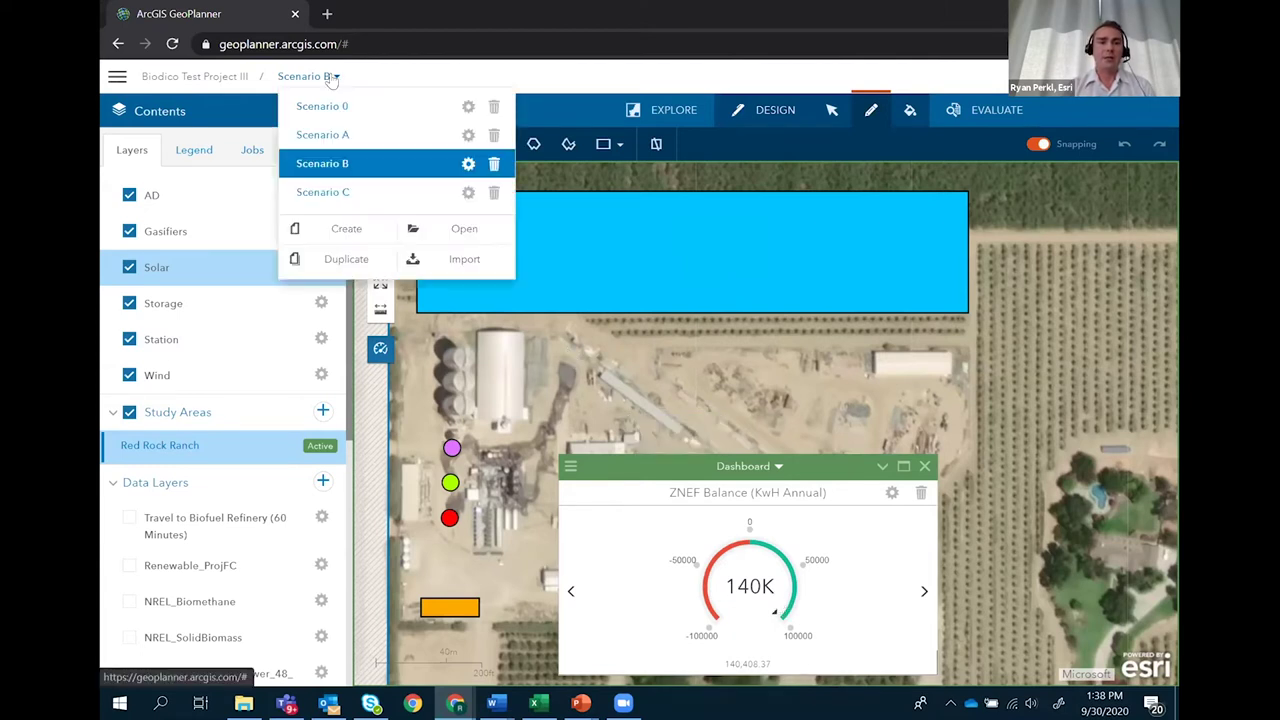
Switch to Scenario C and show the 2 Wind Area (sq ft) dashboard chart.
click(330, 193)
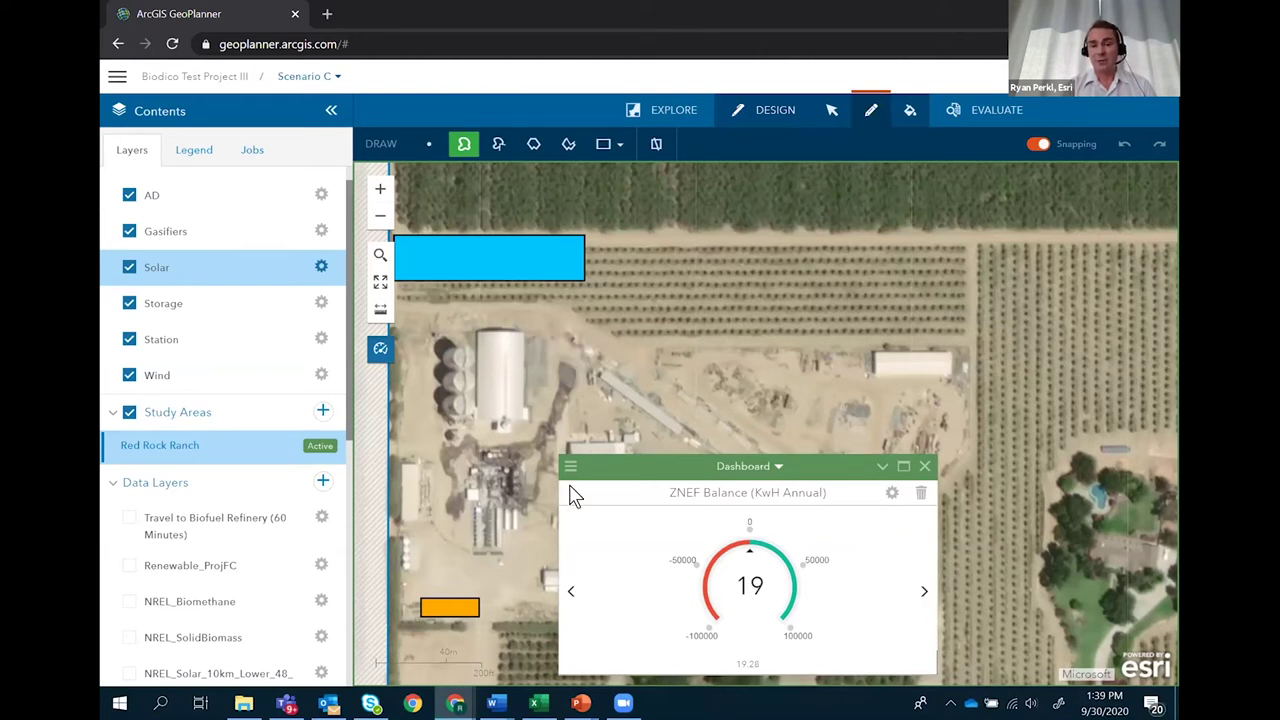
click(779, 468)
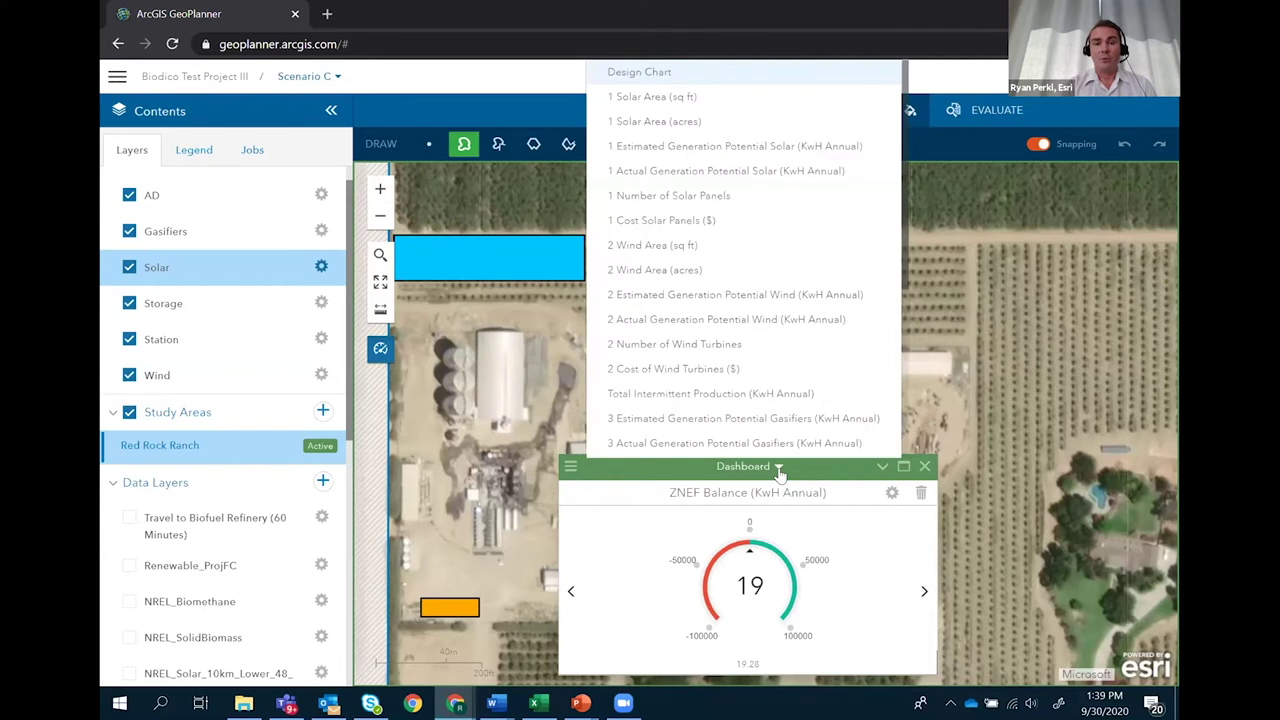
click(650, 247)
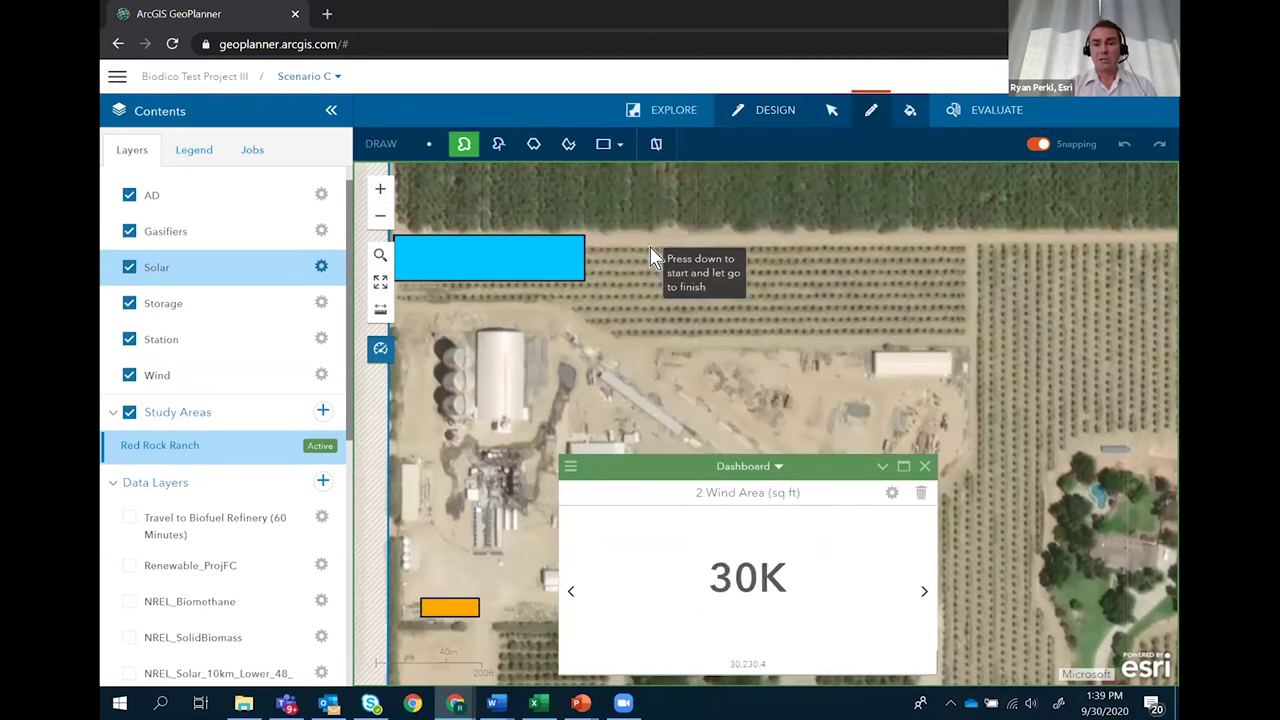
Step through wind acres, generation potentials and turbine count, then close the dashboard.
click(923, 593)
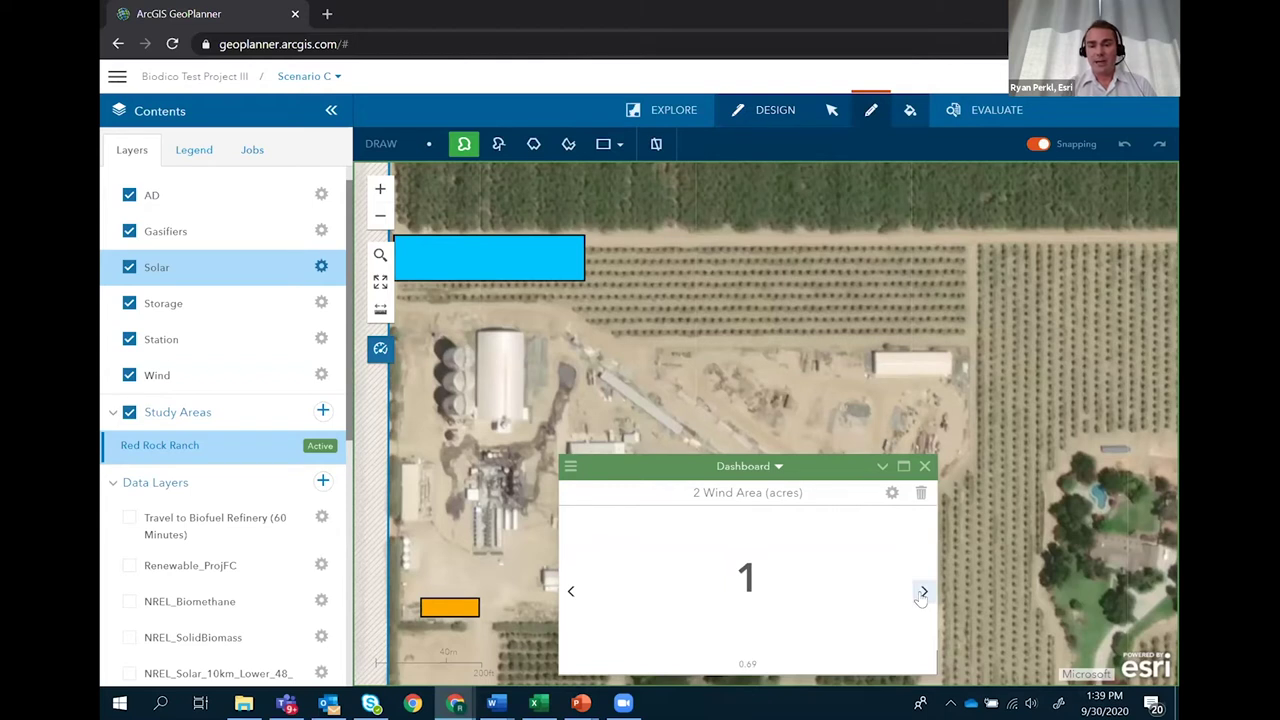
click(923, 593)
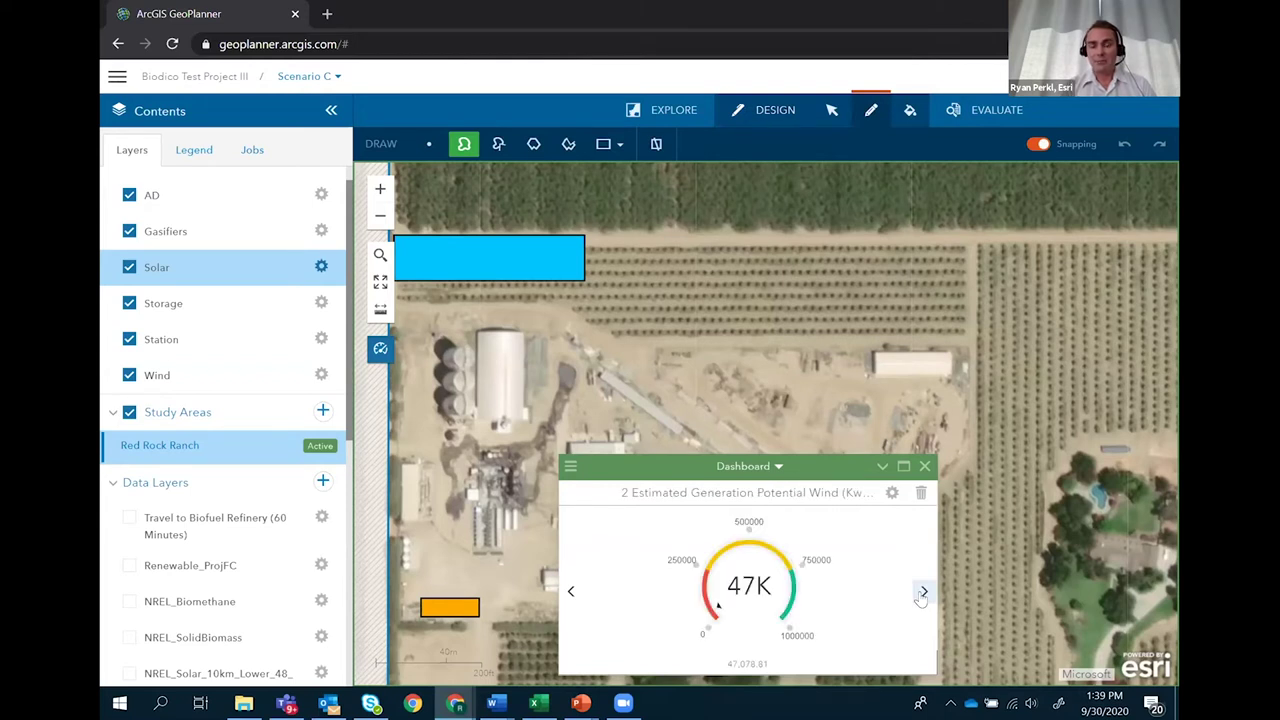
click(923, 593)
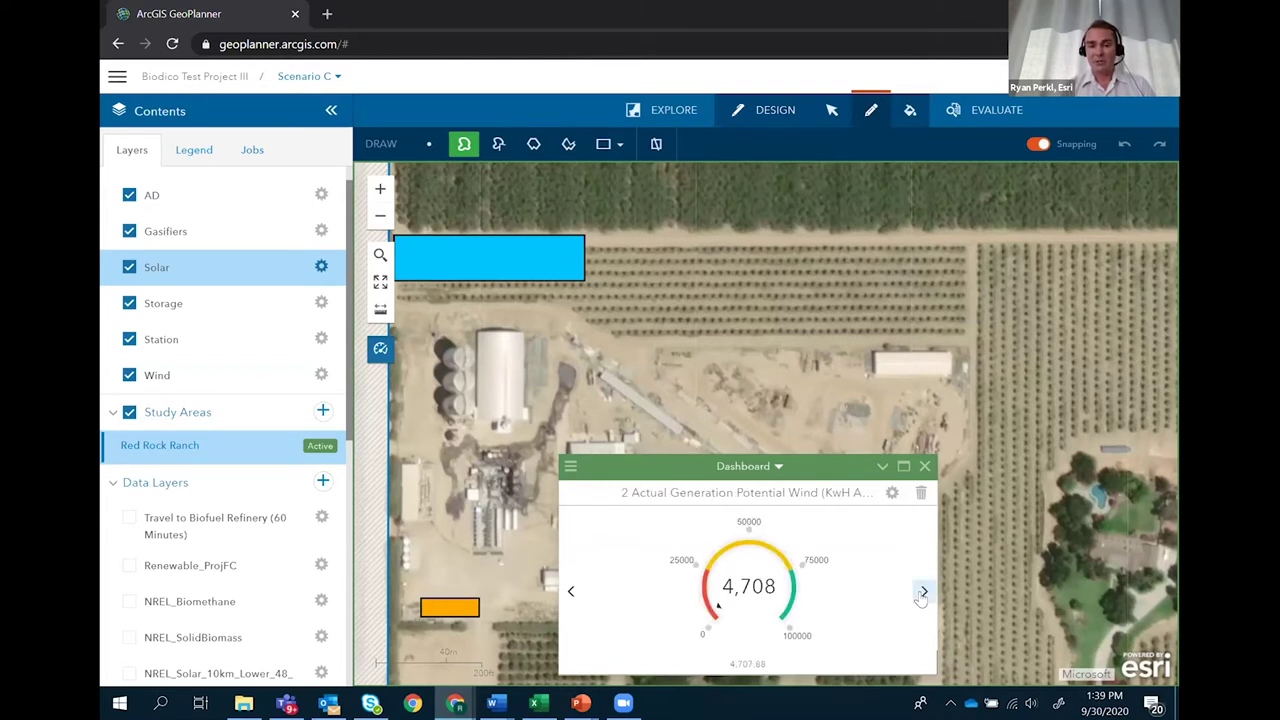
click(923, 593)
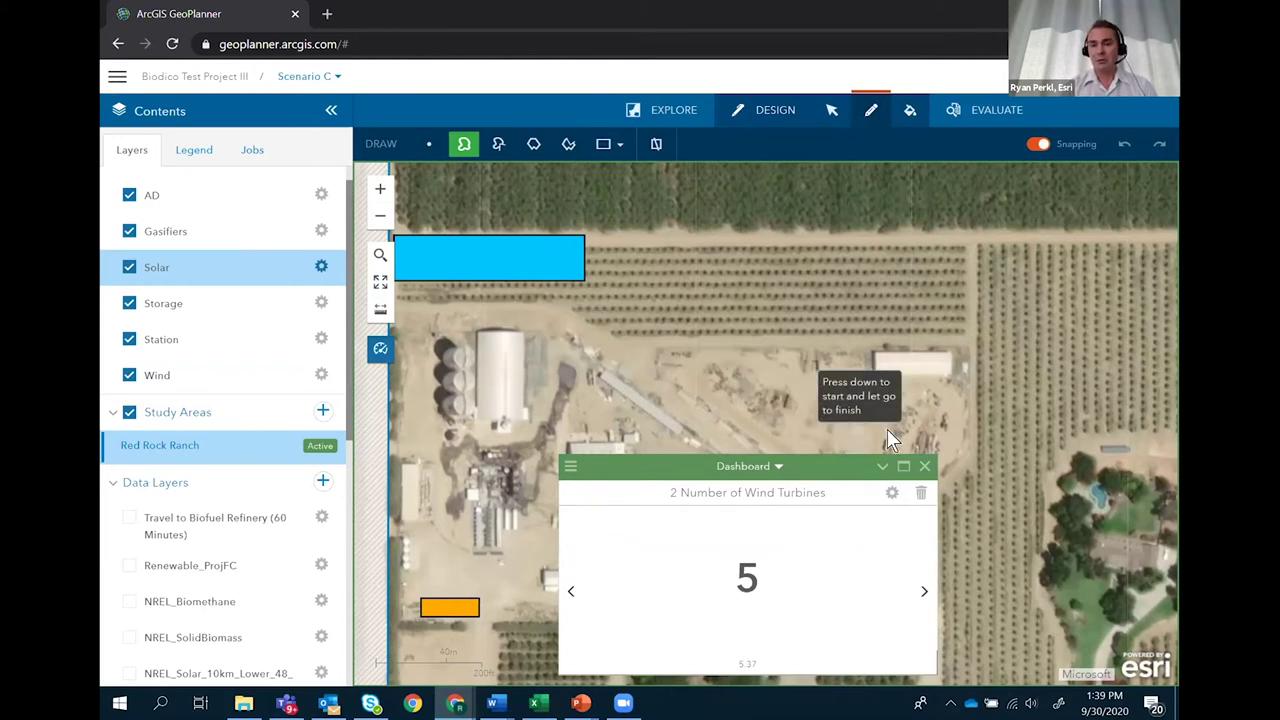
click(923, 467)
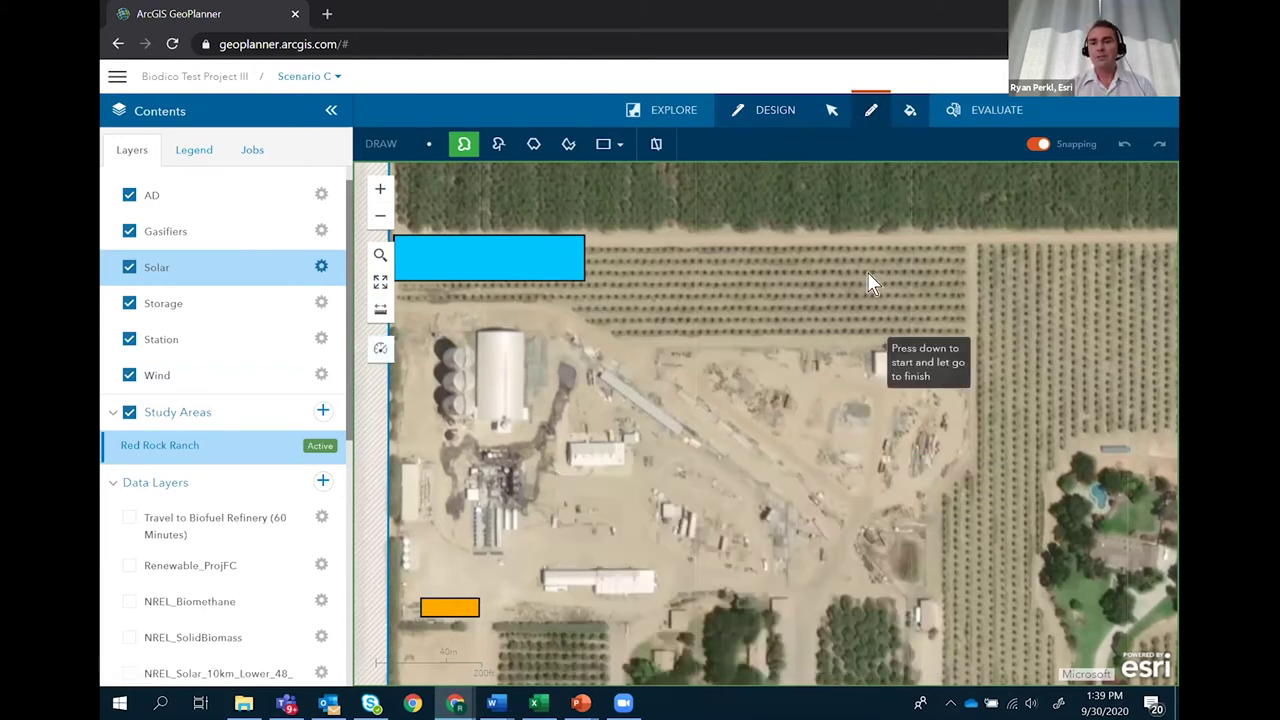
click(949, 111)
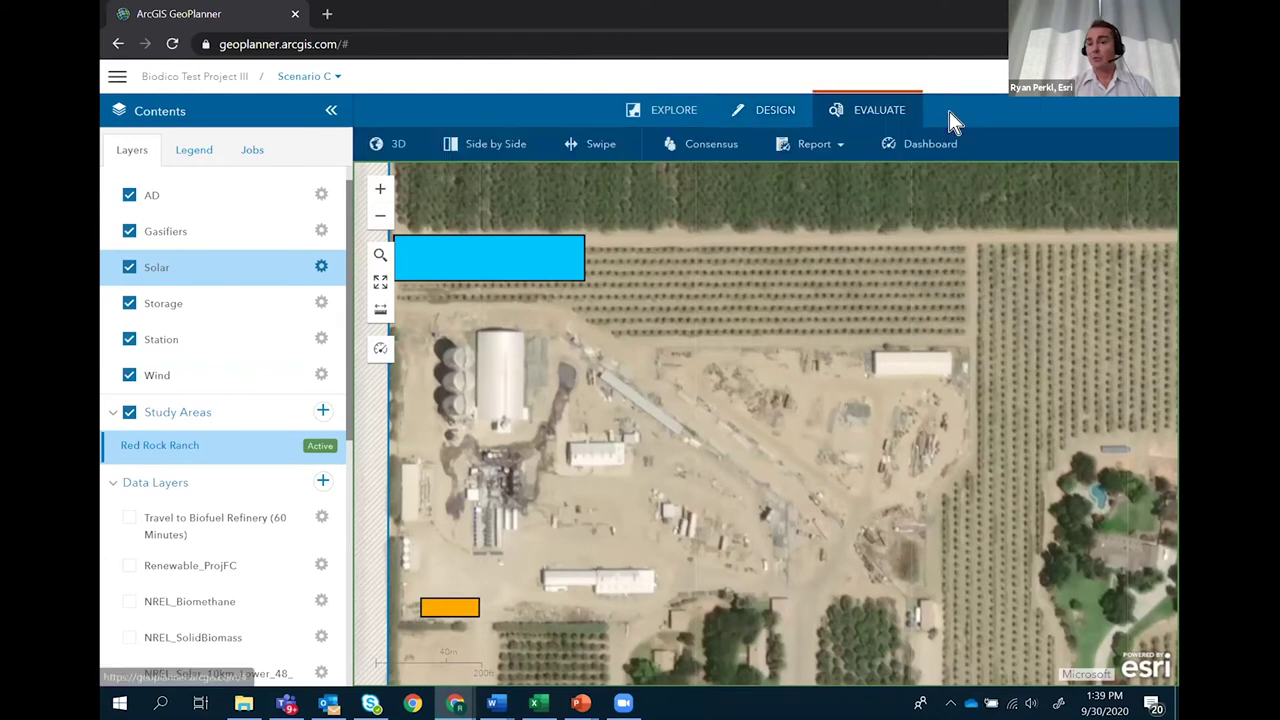
Open the KPI Report tabulating Scenarios A, B and C.
click(835, 150)
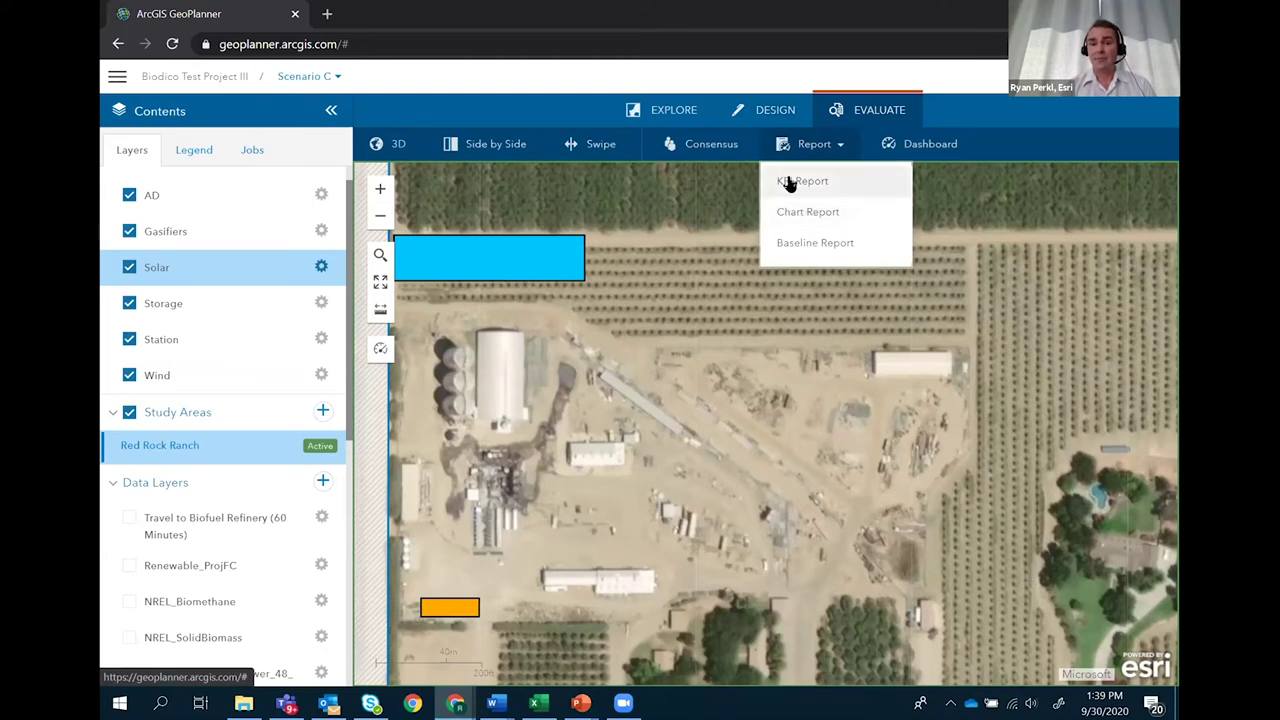
click(790, 182)
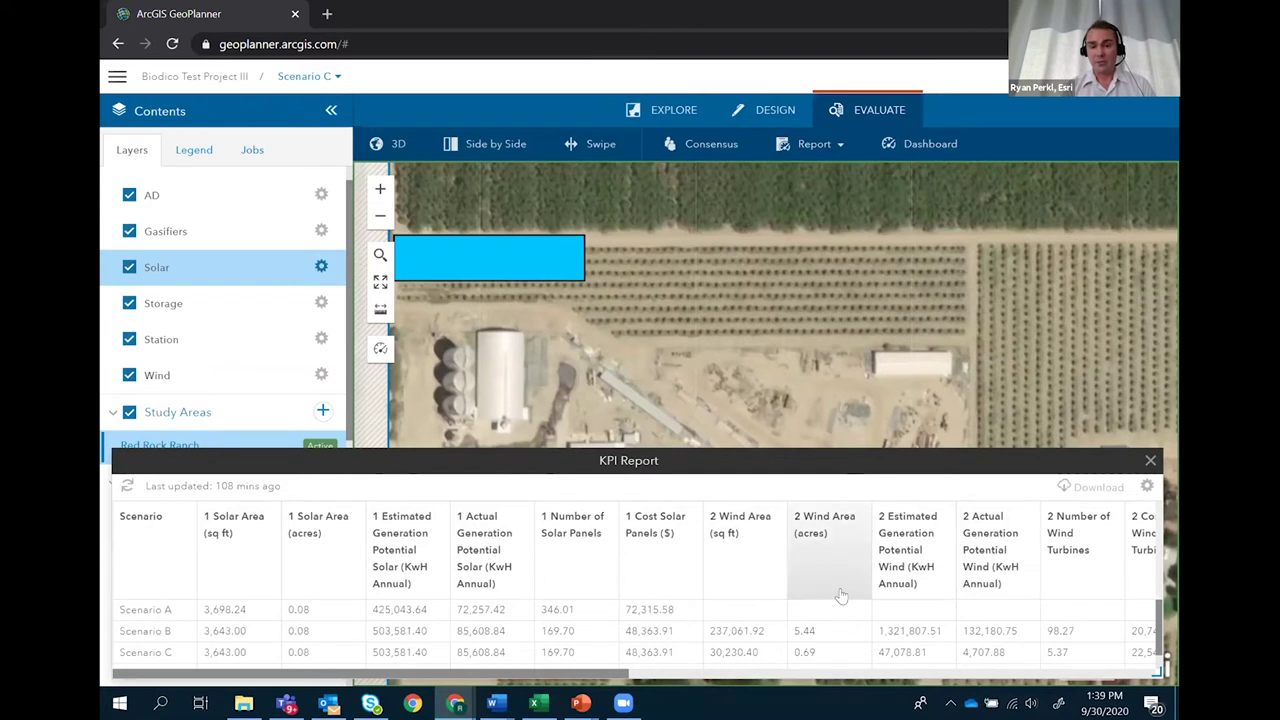
click(820, 632)
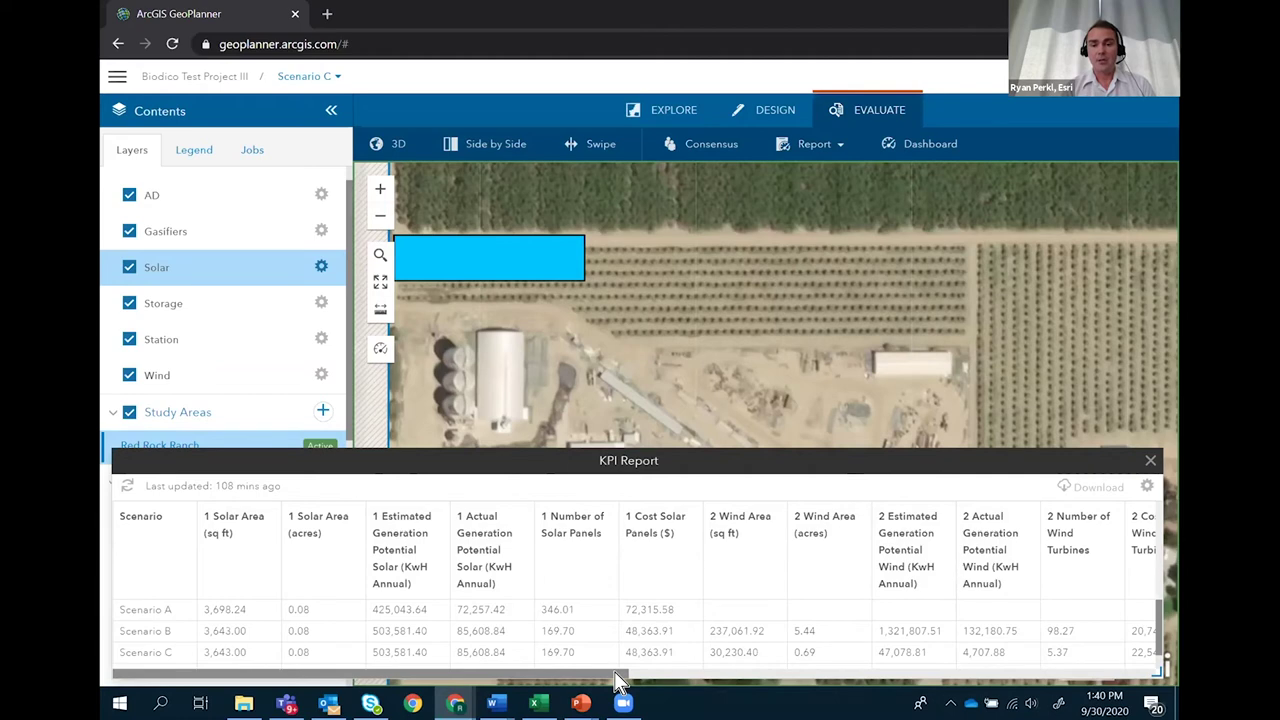
Scroll the KPI report right to ZNEF Balance and Total Farm Area, then switch to the GI_UC_2020 deck.
drag(621, 676, 706, 677)
drag(957, 677, 1155, 670)
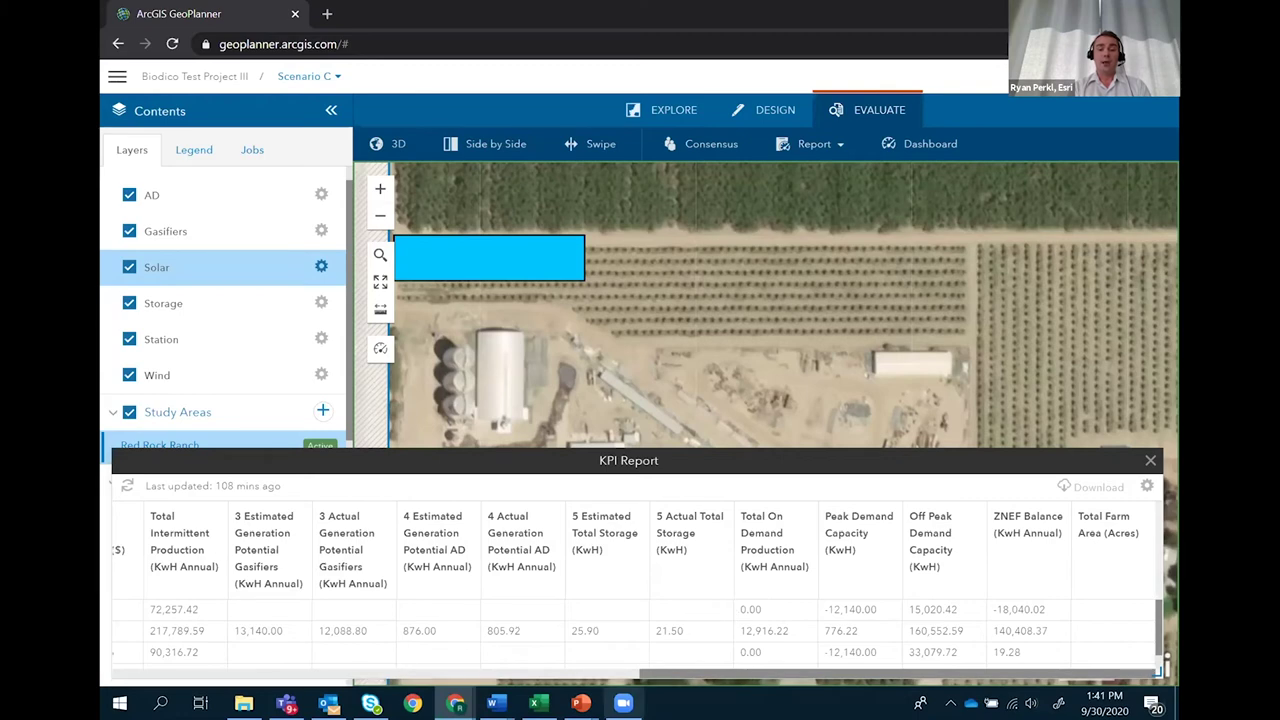
mouse_move(580, 703)
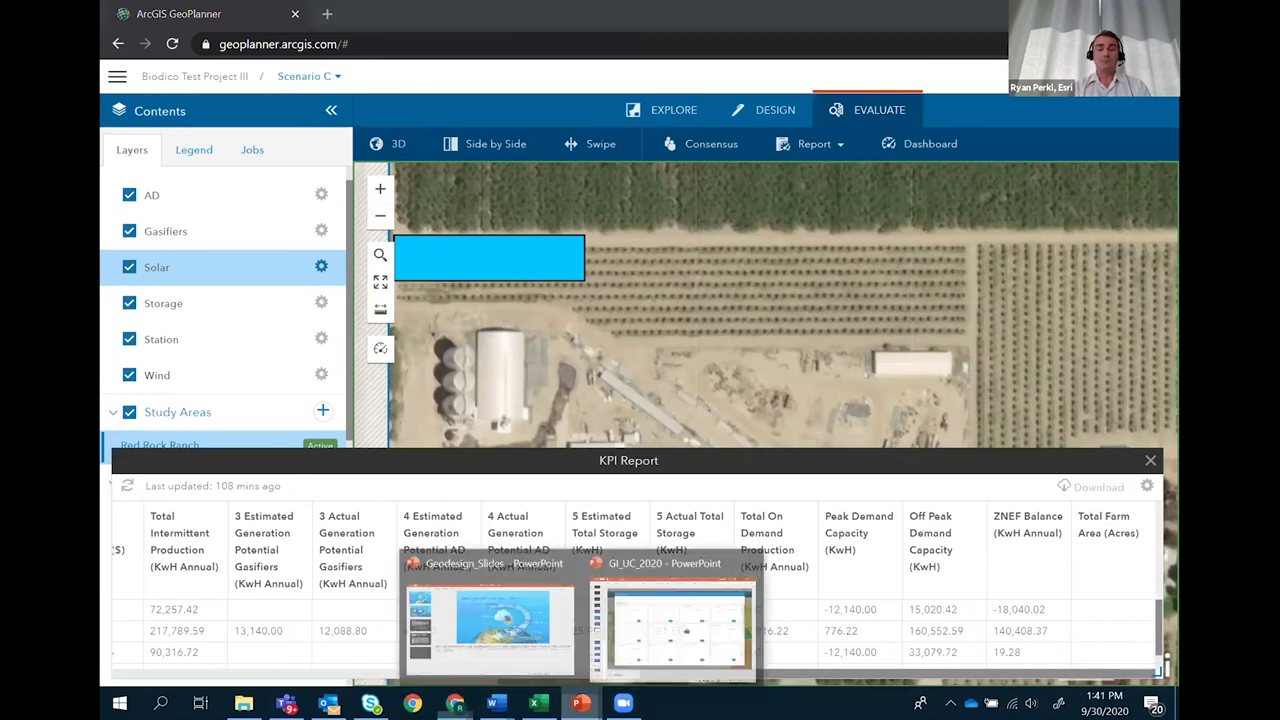
click(675, 648)
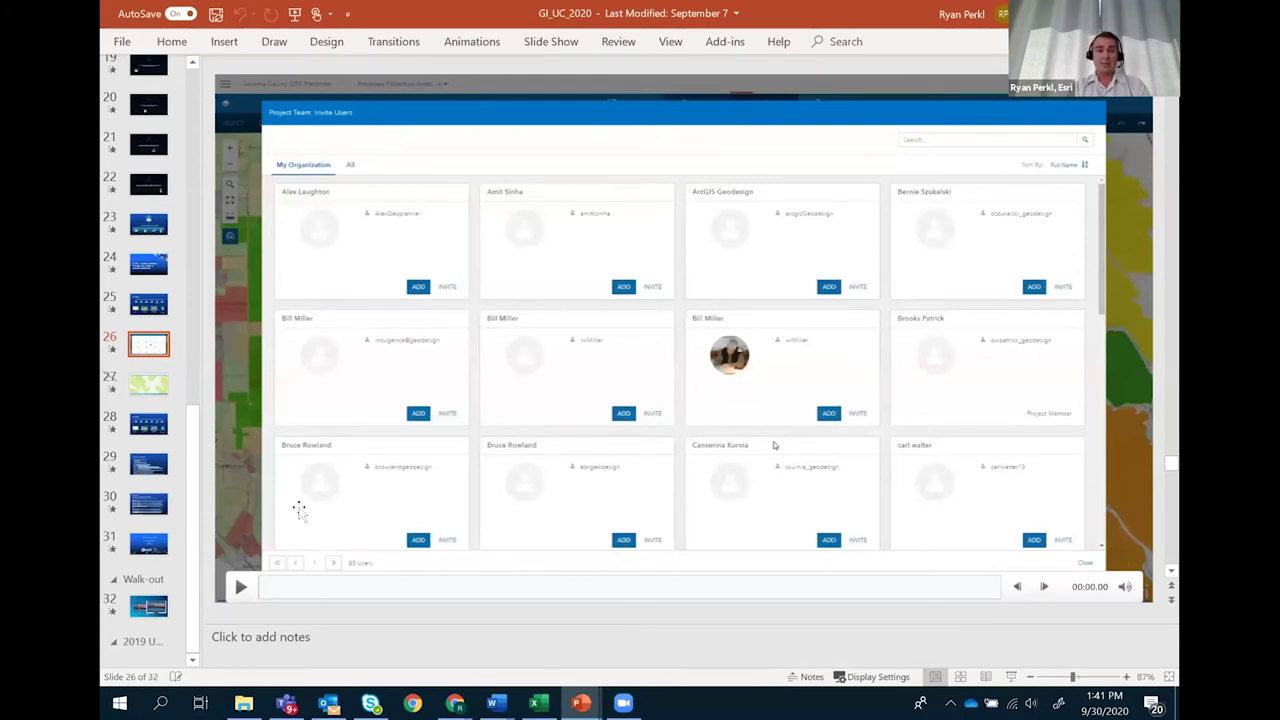
Play slide 26's Project Team invite-users video, then close GeoPlanner's KPI report.
drag(243, 588, 247, 595)
click(247, 595)
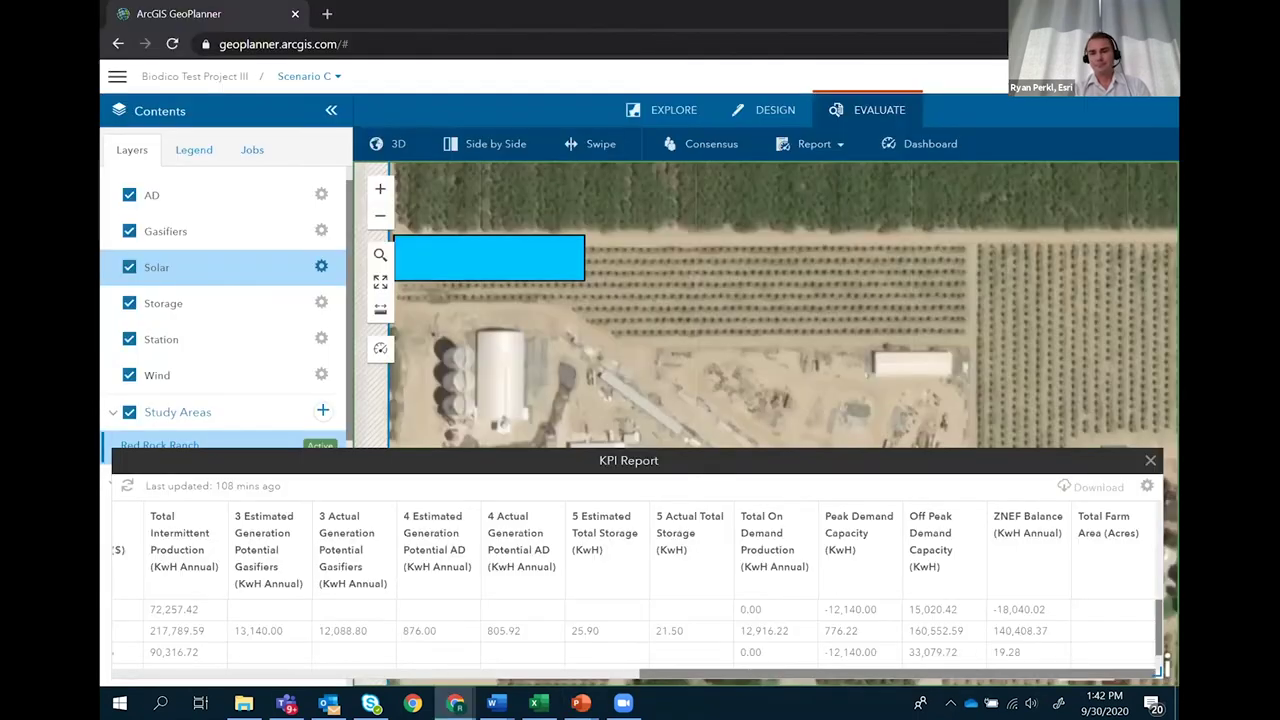
click(1150, 460)
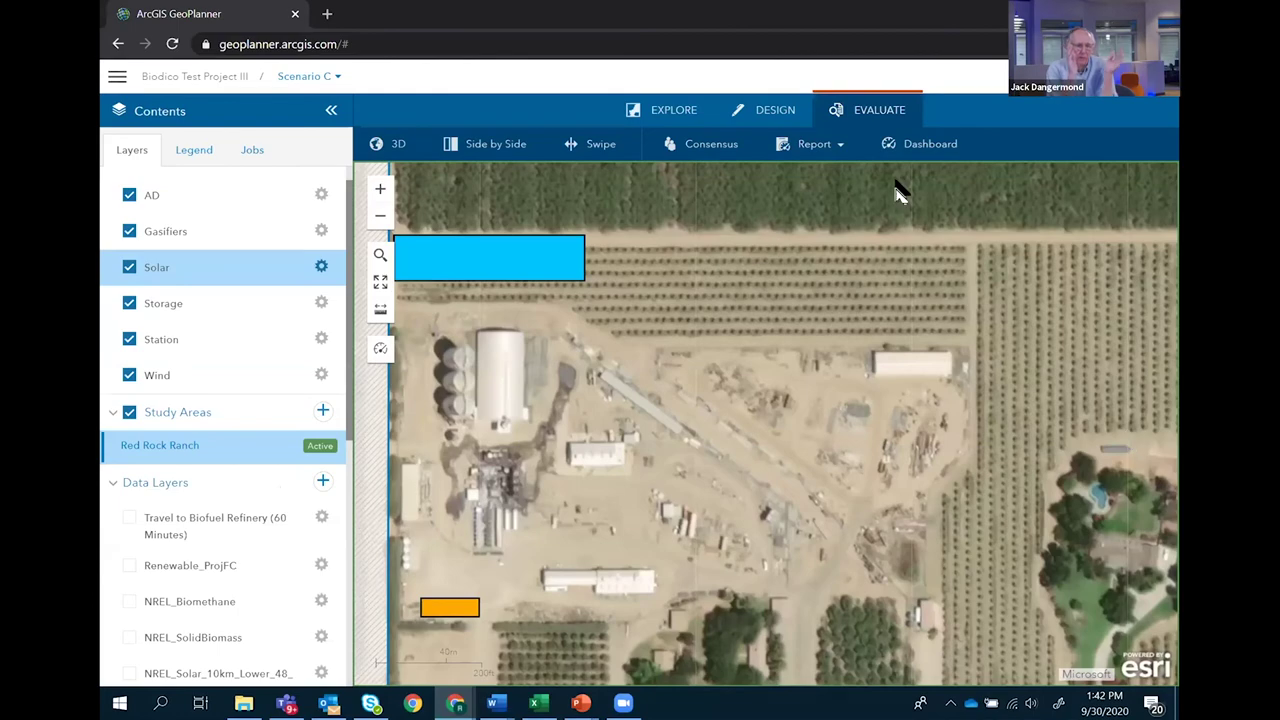